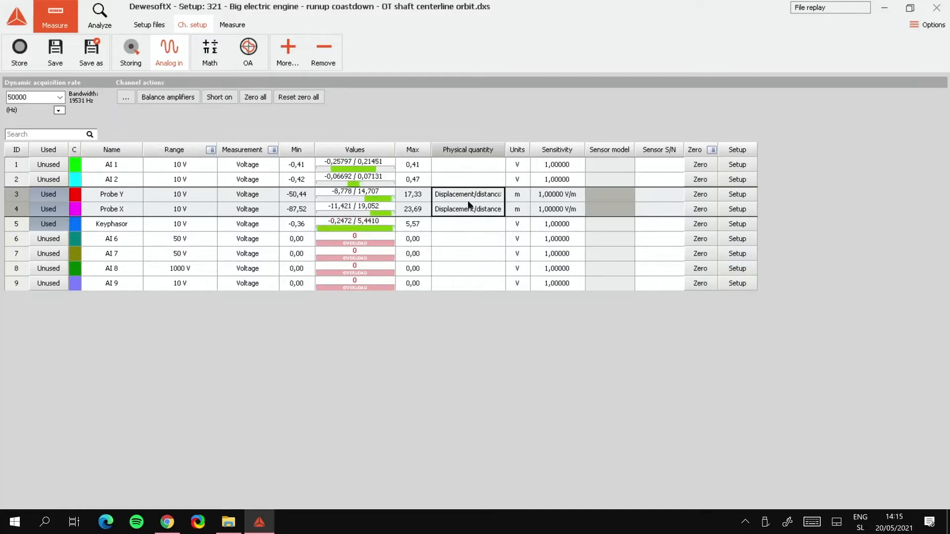
# Set the measurement unit of the Probe Y and Probe X channels to mm
pyautogui.click(521, 208)
pyautogui.click(520, 202)
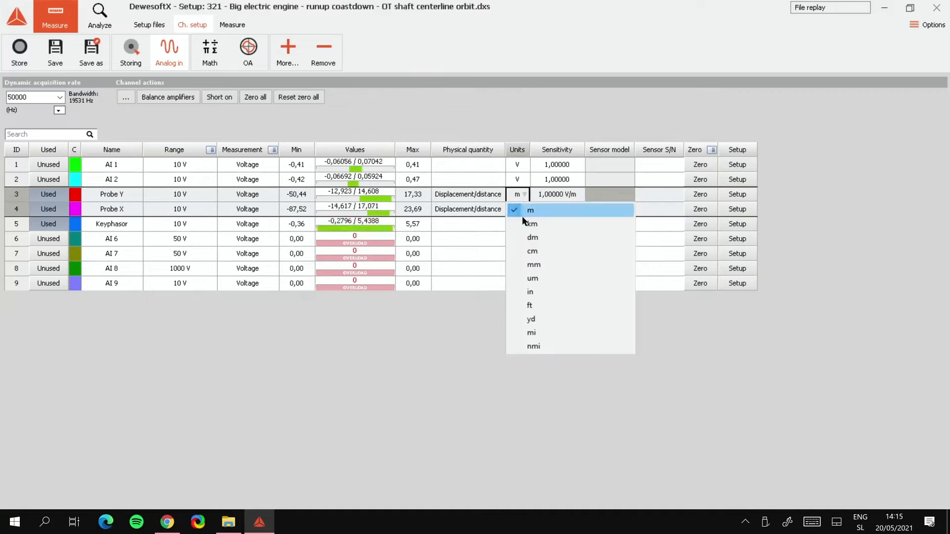
pyautogui.click(541, 264)
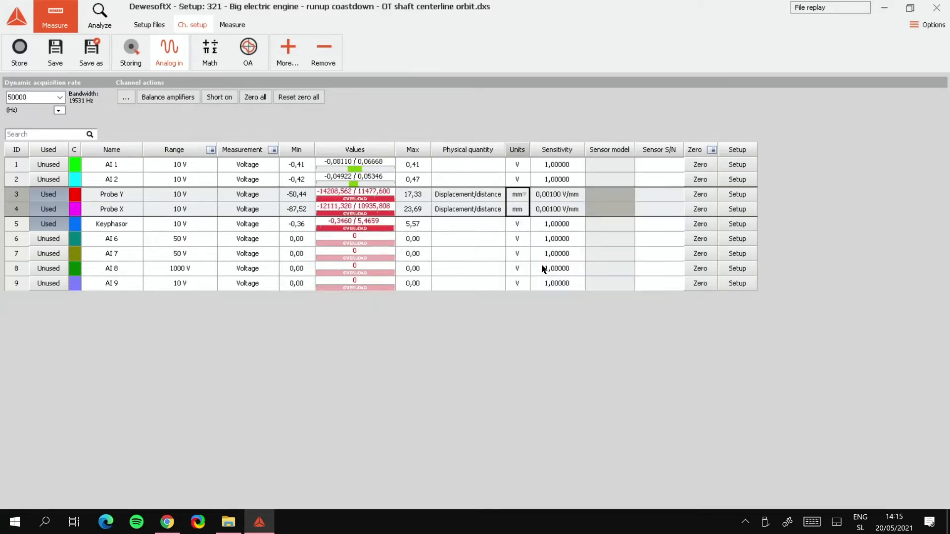
# Set the sensitivity of the Probe Y channel to 1,2 V/mm
pyautogui.doubleClick(550, 193)
pyautogui.click(565, 194)
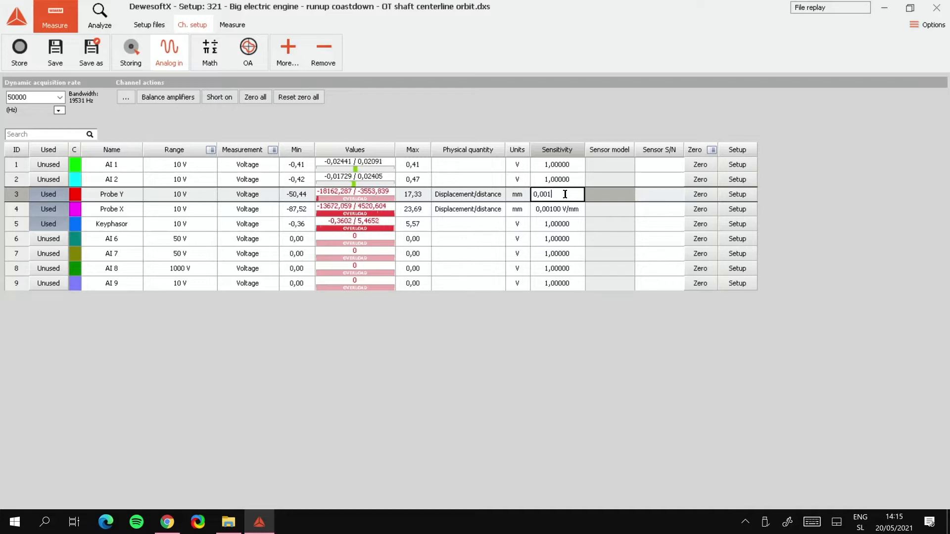
pyautogui.press('BackSpace')
pyautogui.press('BackSpace')
pyautogui.press('BackSpace')
pyautogui.press('BackSpace')
pyautogui.press('BackSpace')
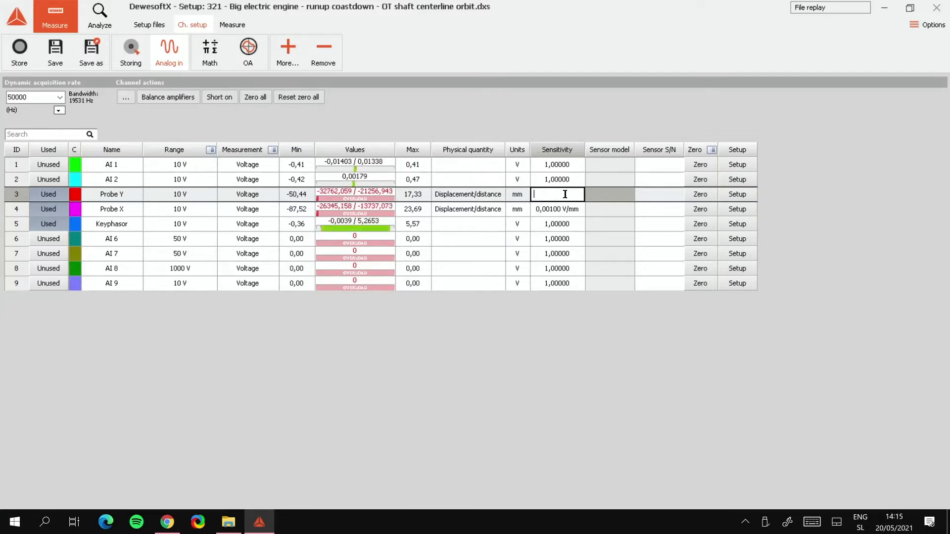
pyautogui.write('1,2')
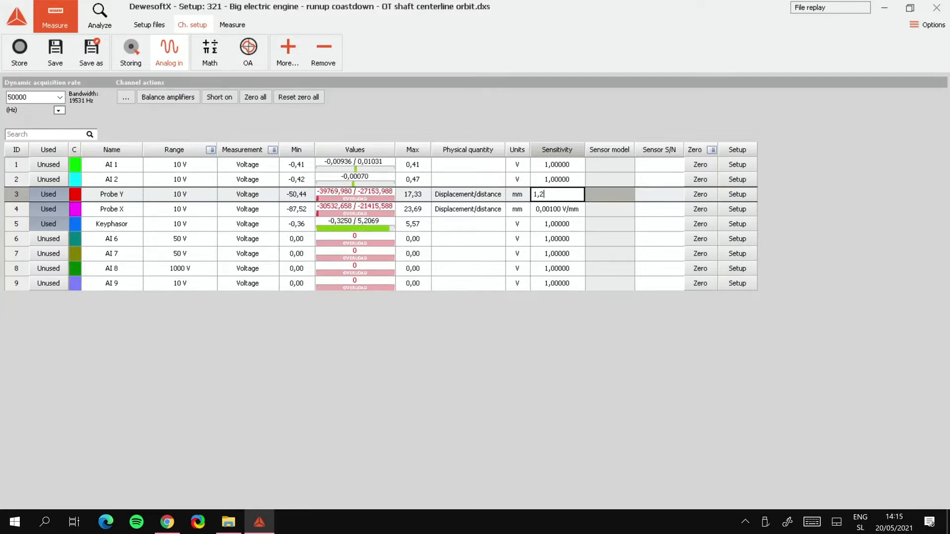
pyautogui.press('Return')
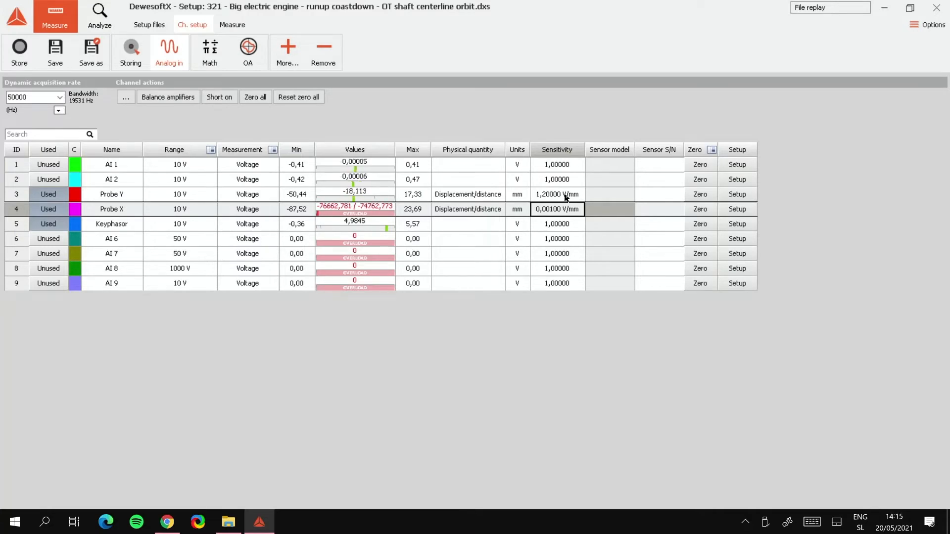
# Set the sensitivity of Probe X to 1,2 V/mm and that of the Keyphasor channel to 2
pyautogui.write('1,2')
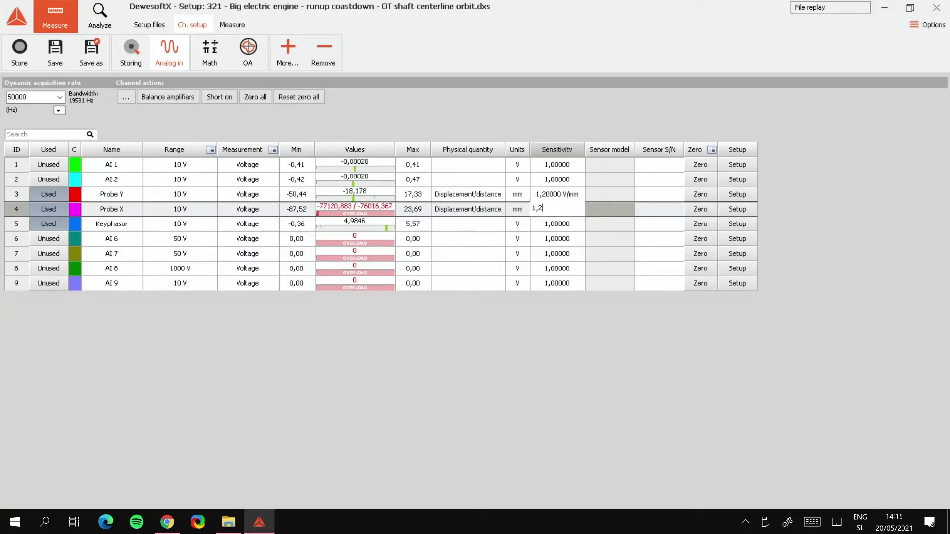
pyautogui.press('Return')
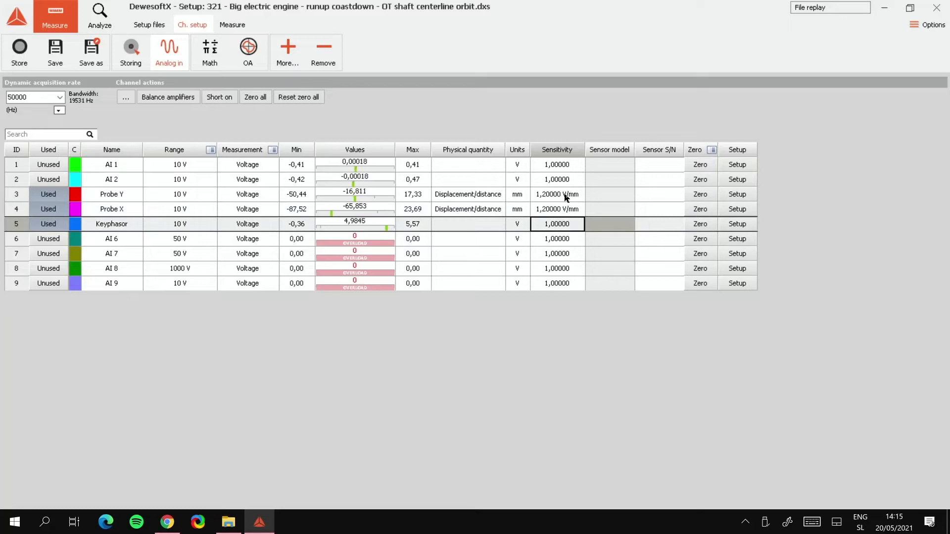
pyautogui.write('2')
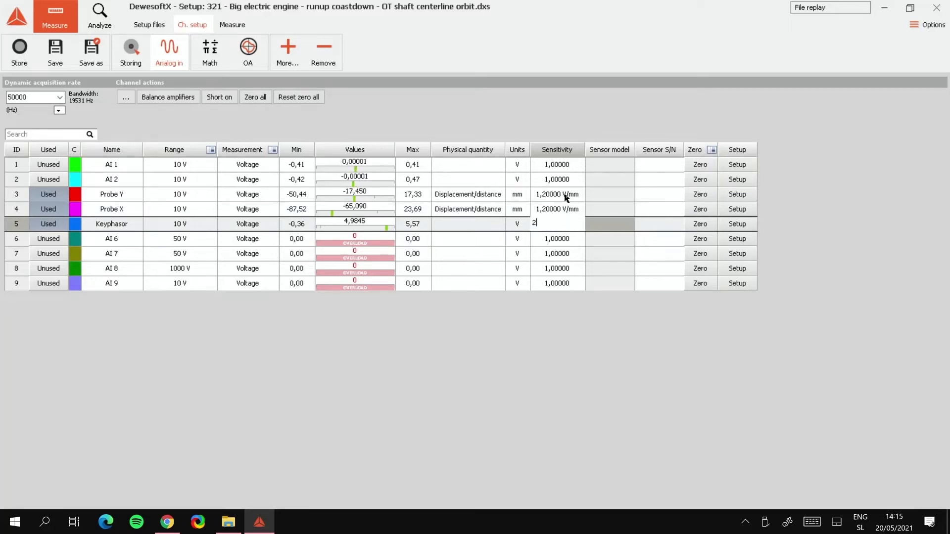
pyautogui.press('Return')
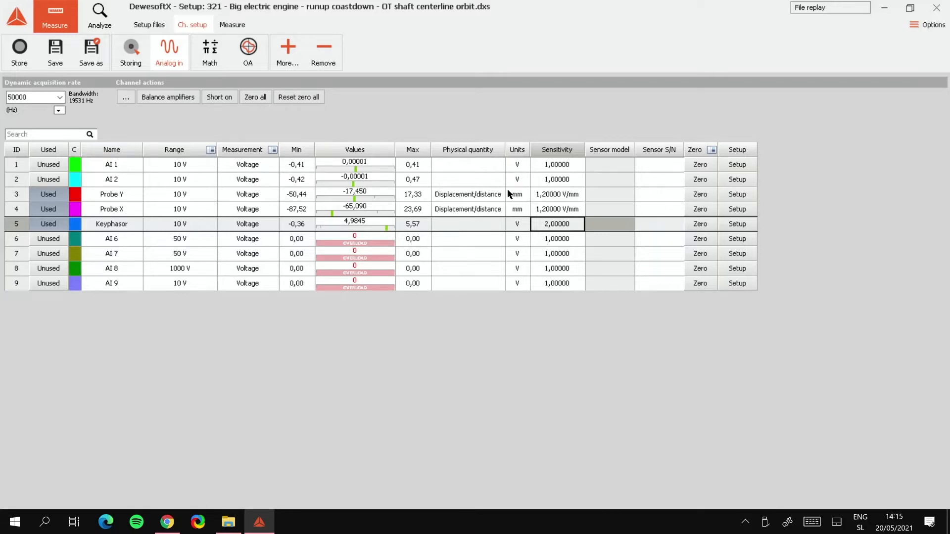
# In the Probe Y channel setup, define the scaling by function using Sensitivity (1/k) and accept it
pyautogui.click(738, 195)
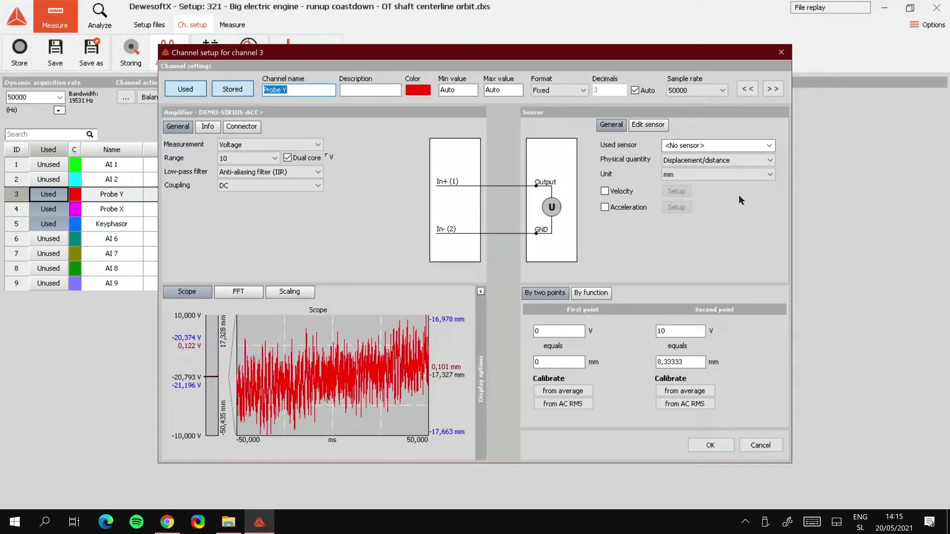
pyautogui.click(600, 294)
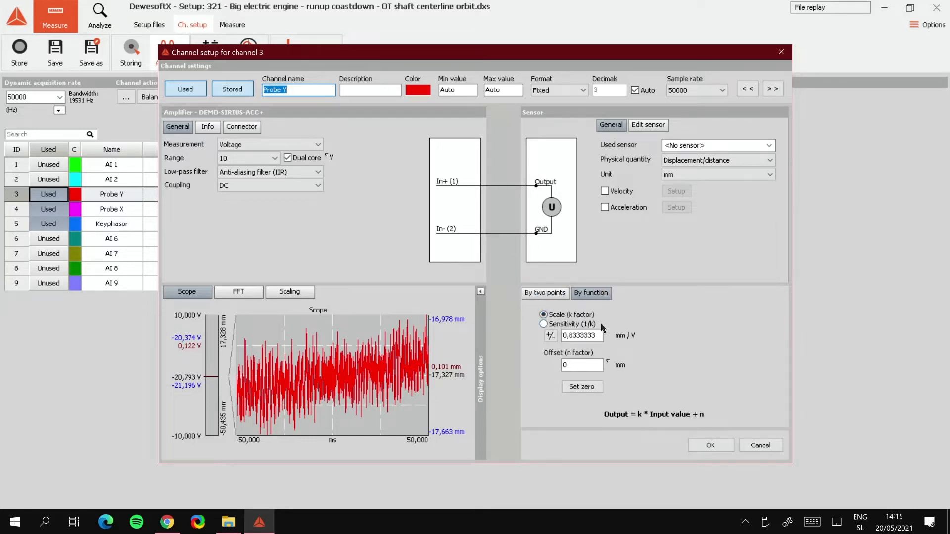
pyautogui.click(561, 325)
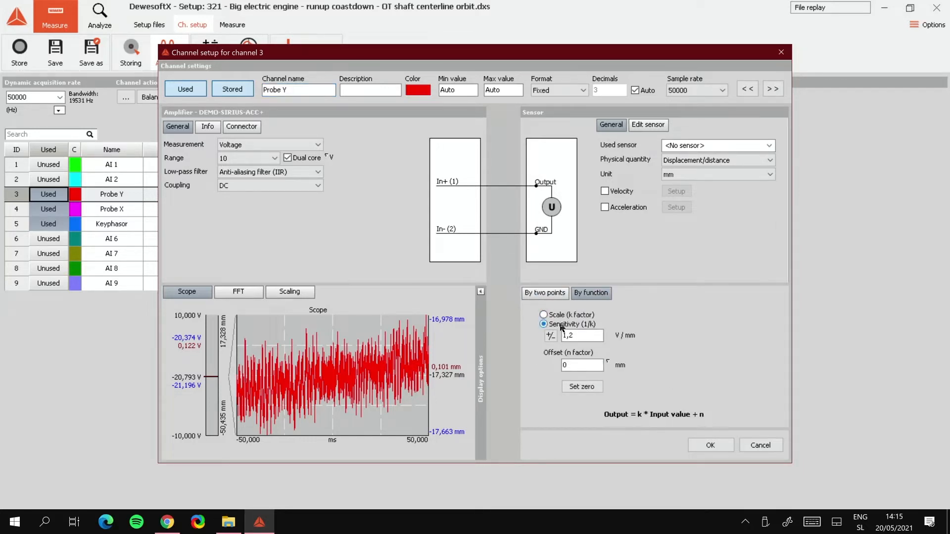
pyautogui.click(701, 445)
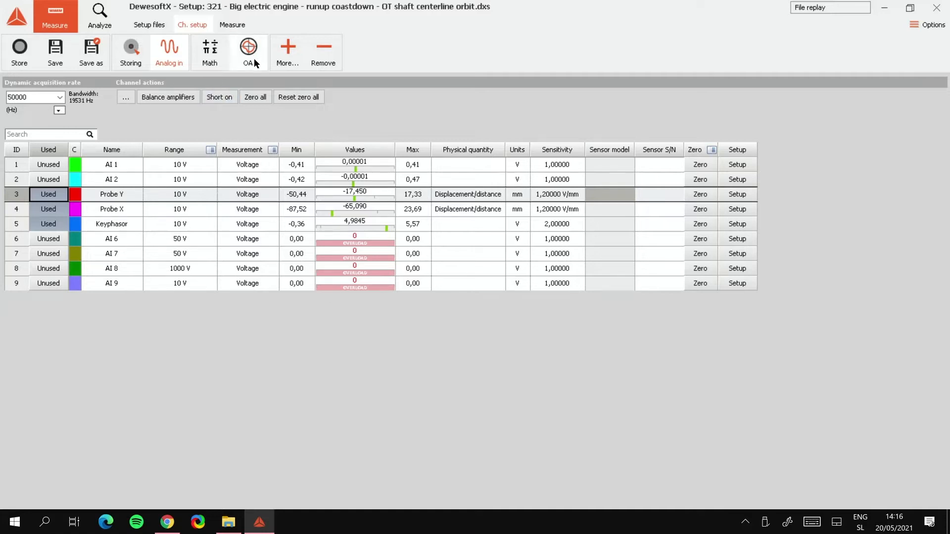
# In the orbit analysis setup, use analog pulses from the Keyphasor channel as frequency source and check the tacho sensor's trigger settings
pyautogui.click(284, 58)
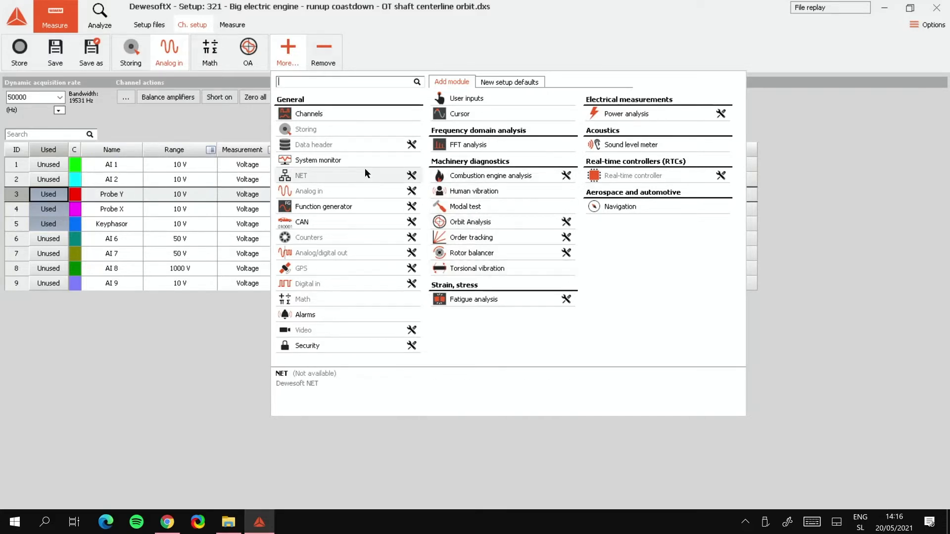
pyautogui.click(248, 53)
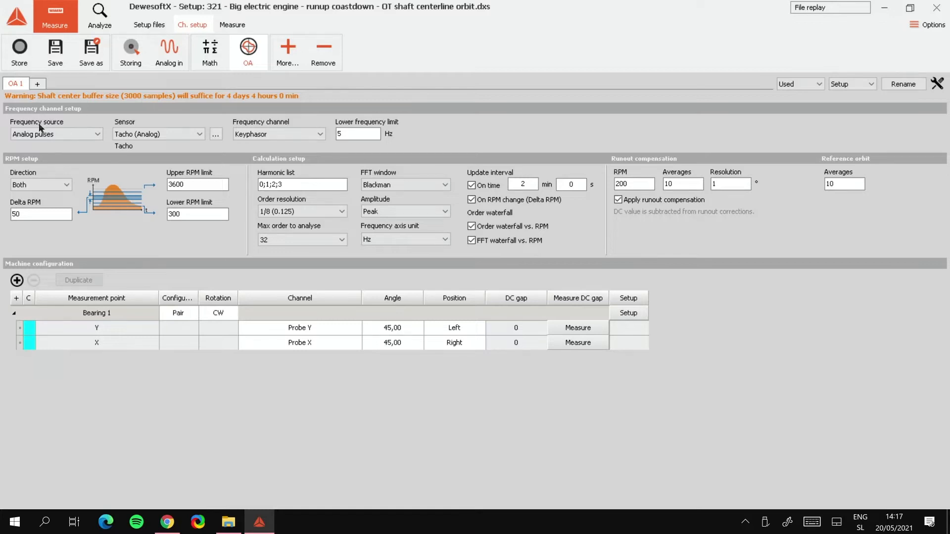
pyautogui.click(98, 135)
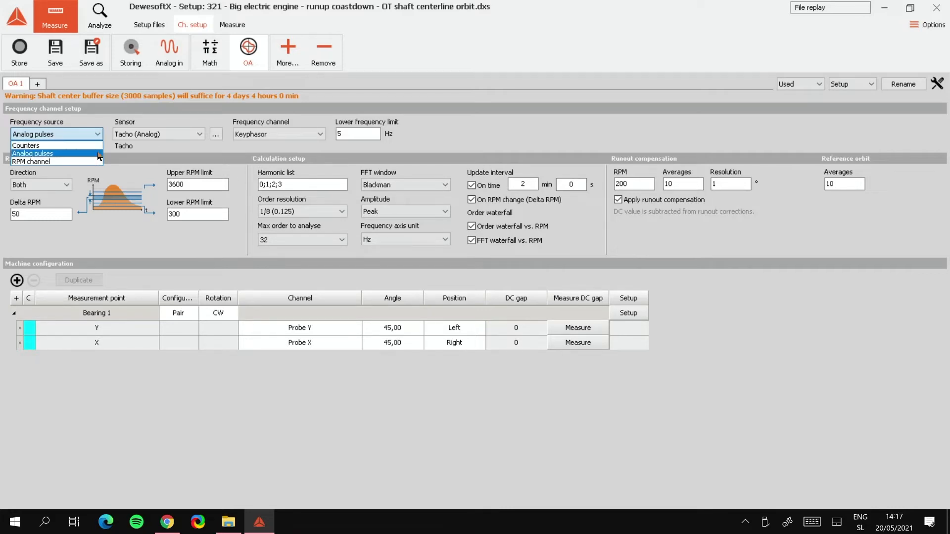
pyautogui.click(99, 154)
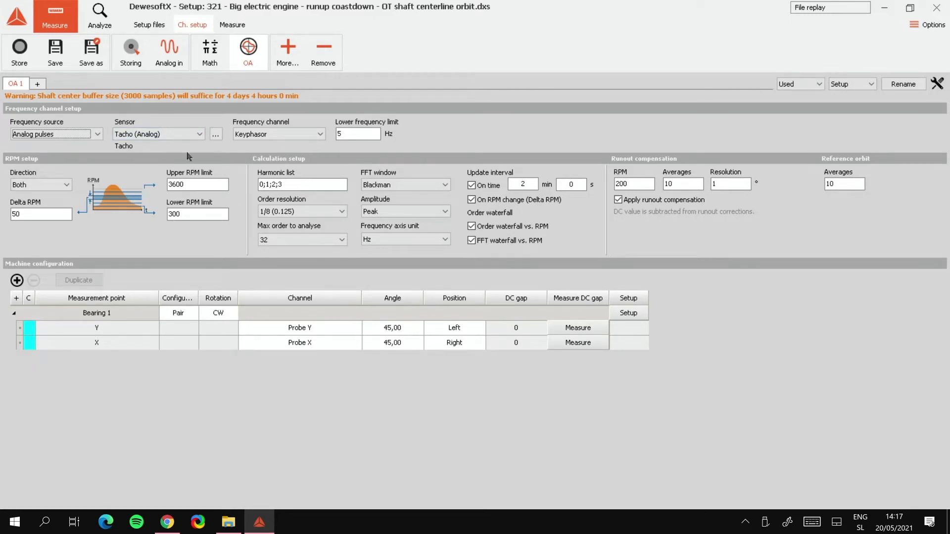
pyautogui.click(267, 135)
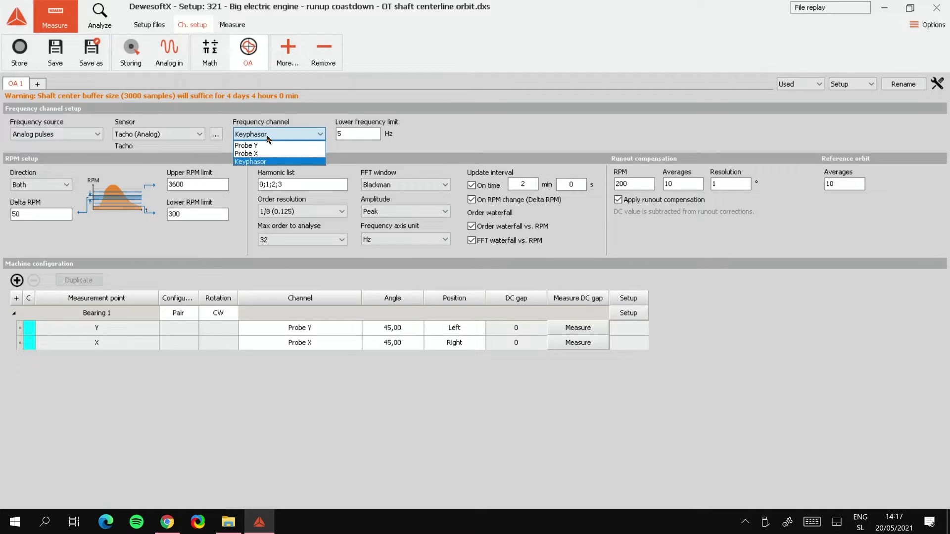
pyautogui.click(265, 163)
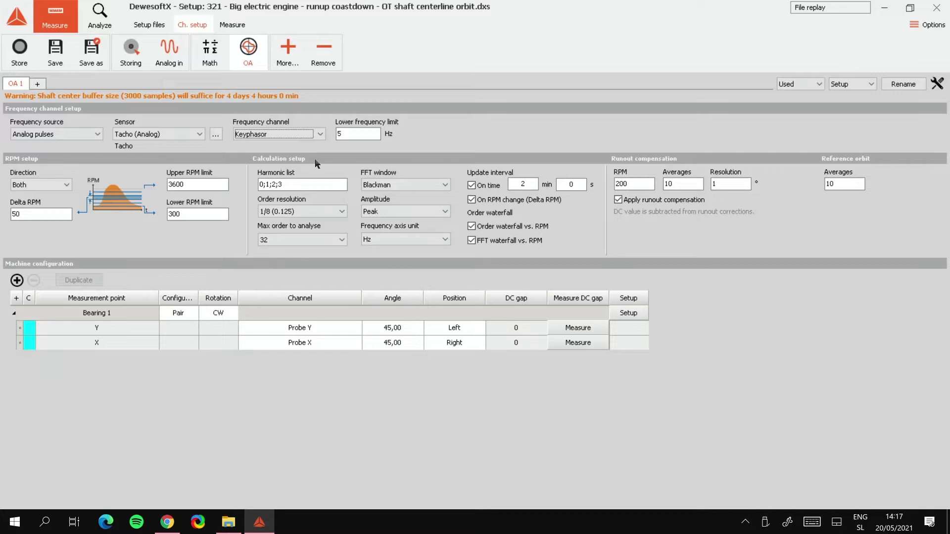
pyautogui.click(214, 137)
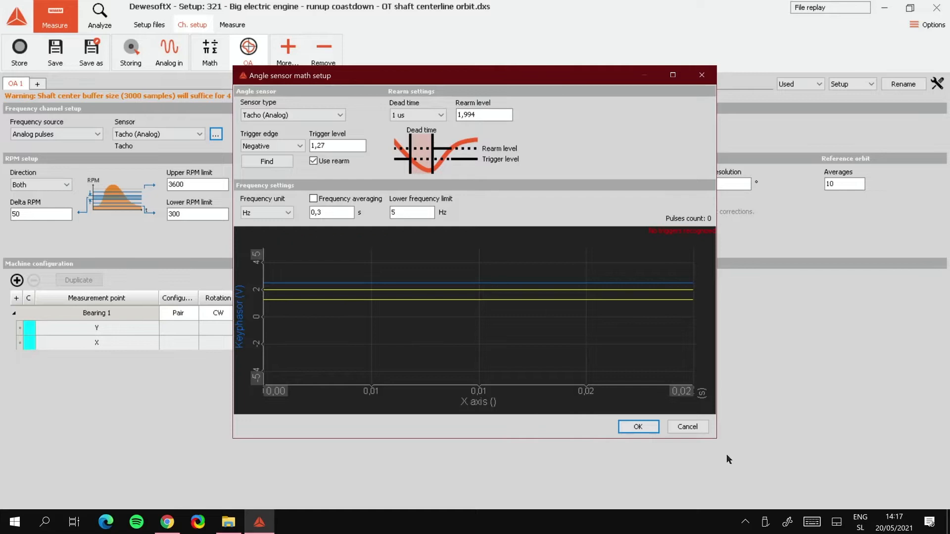
pyautogui.click(645, 430)
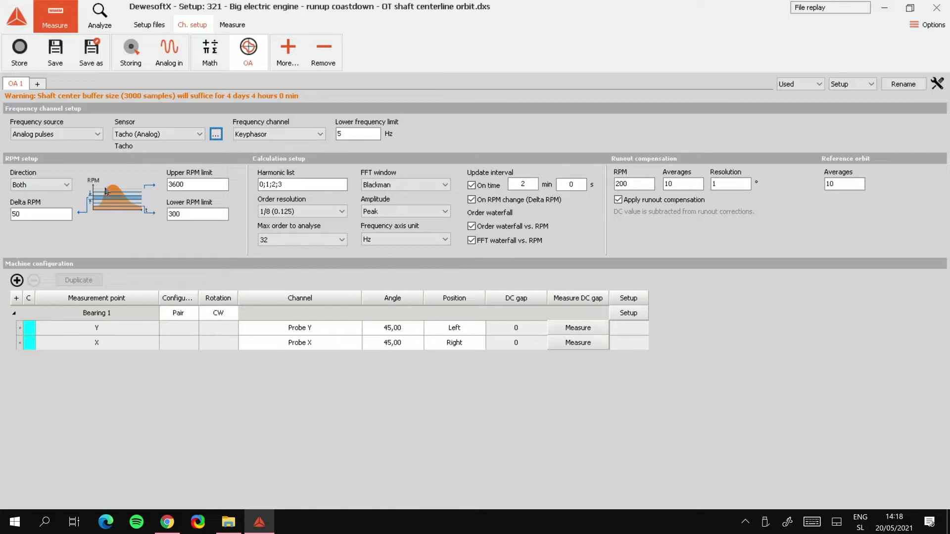
# Select Both as the RPM direction and go over the delta RPM and the lower and upper RPM limits
pyautogui.click(66, 188)
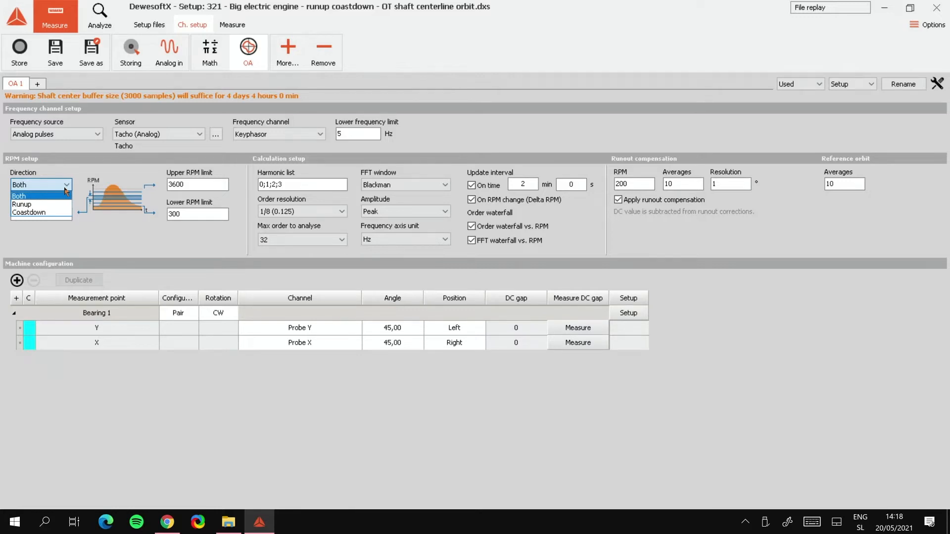
pyautogui.click(64, 197)
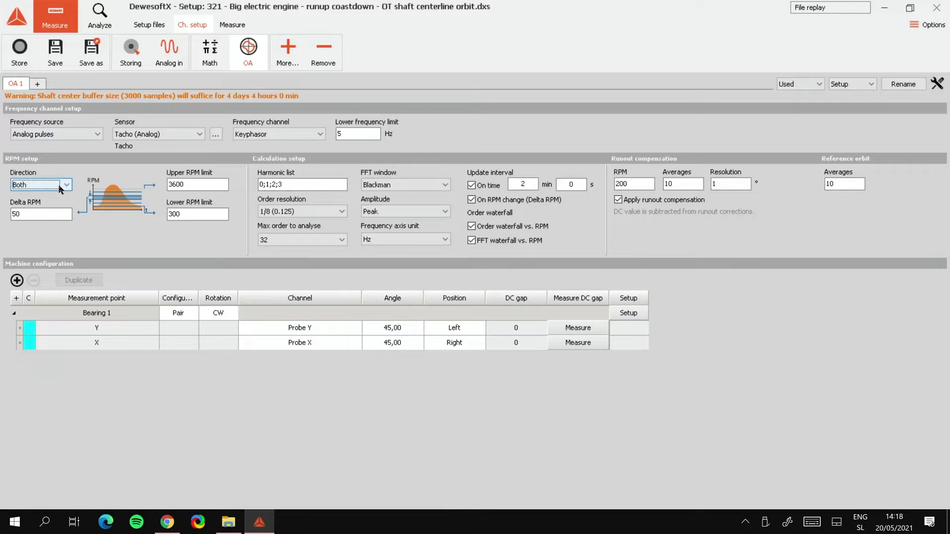
pyautogui.click(54, 213)
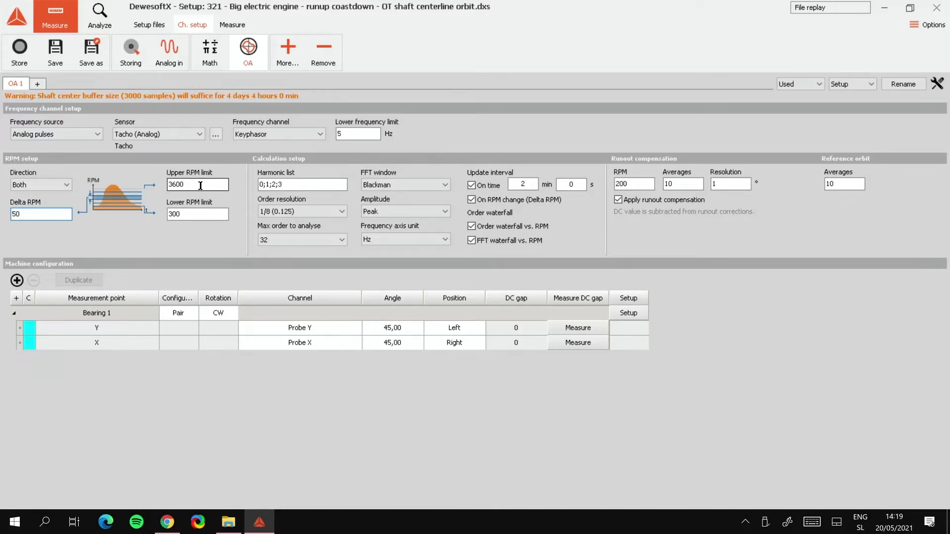
pyautogui.click(196, 216)
pyautogui.click(188, 184)
# Add the 4th harmonic to the harmonic list so that it reads 0;1;2;3;4
pyautogui.click(291, 183)
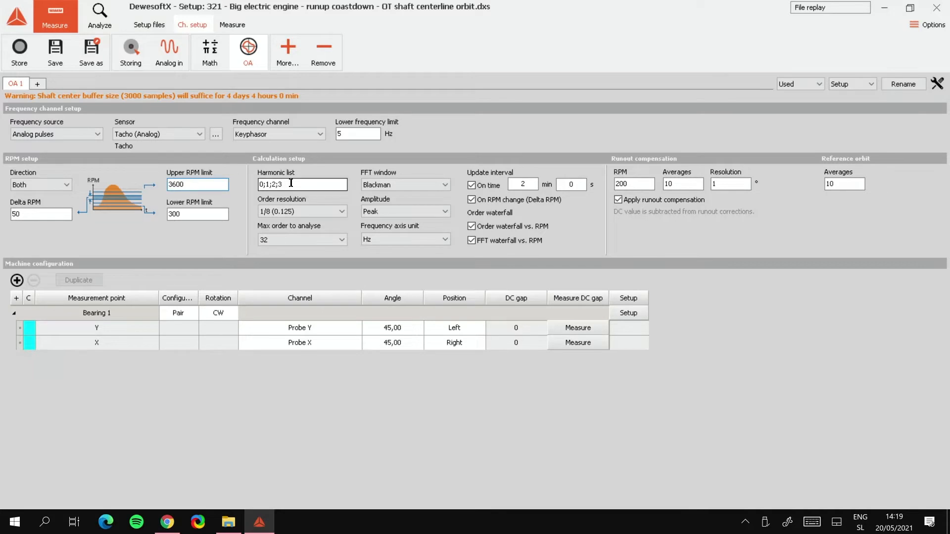
pyautogui.moveTo(291, 183)
pyautogui.write(';')
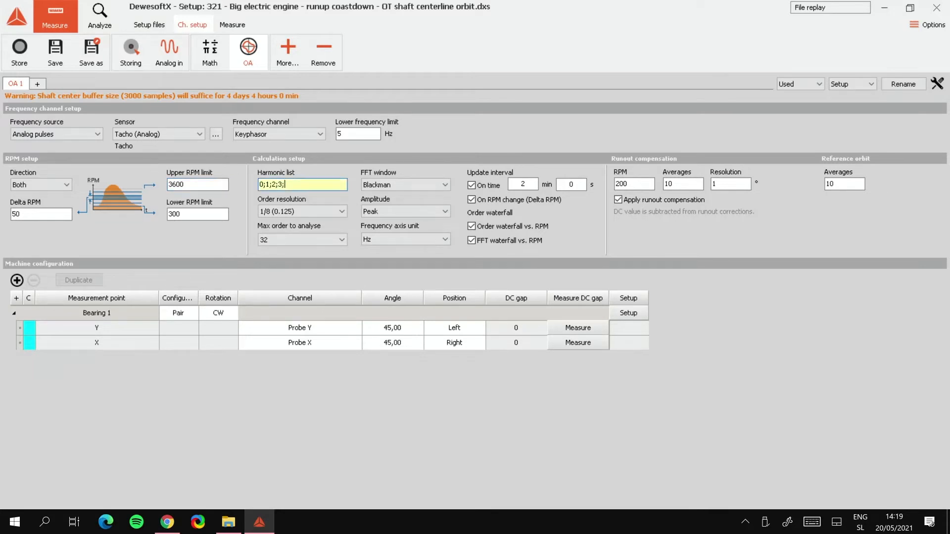
pyautogui.write('4')
pyautogui.press('Return')
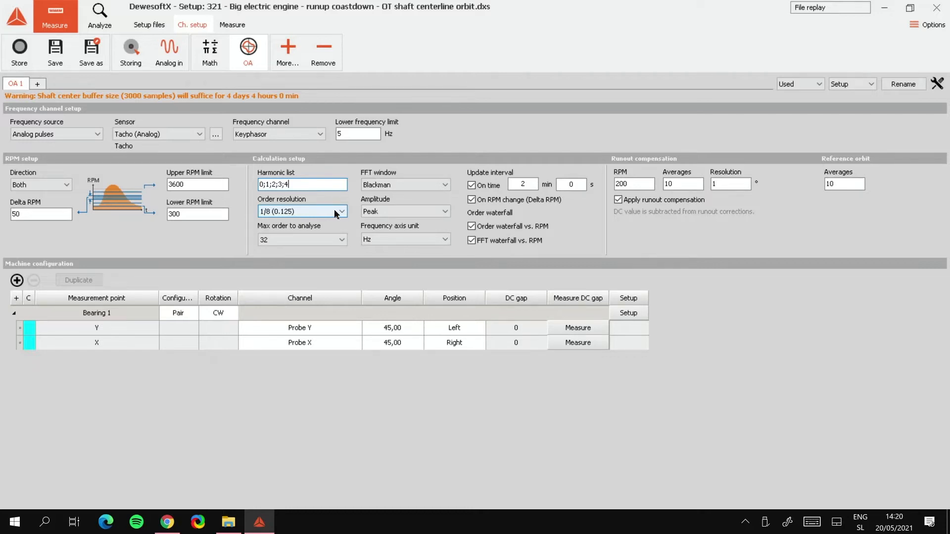
# Review the choices for the maximum order to analyse and the FFT window type
pyautogui.click(341, 239)
pyautogui.click(250, 242)
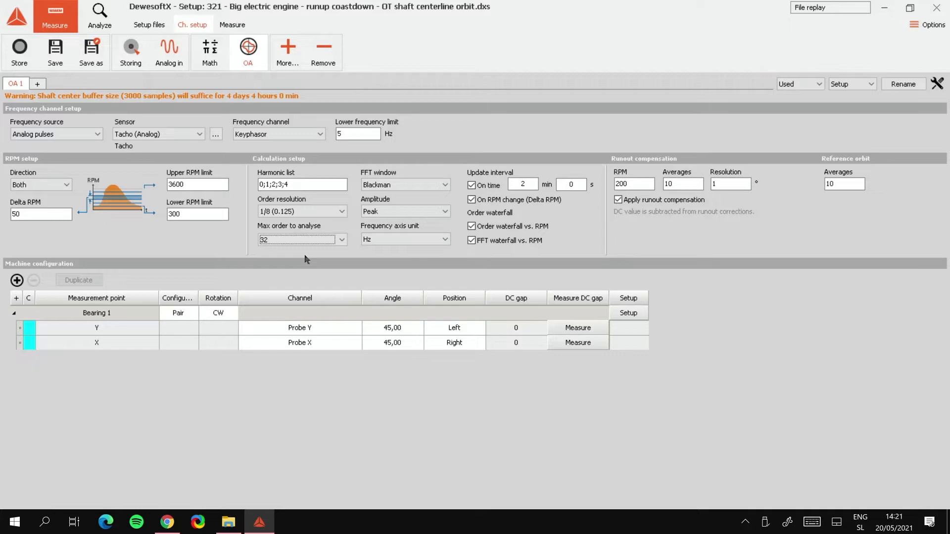
pyautogui.click(422, 189)
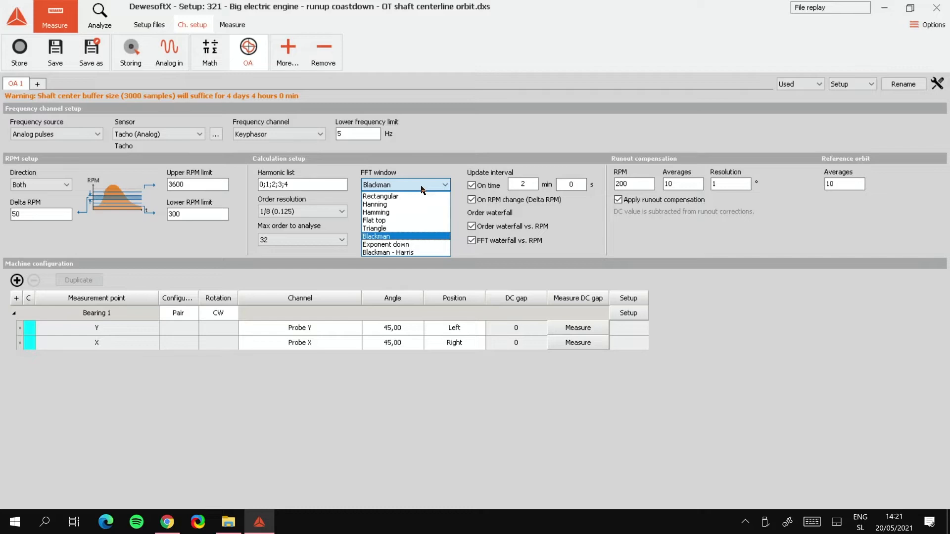
pyautogui.click(438, 181)
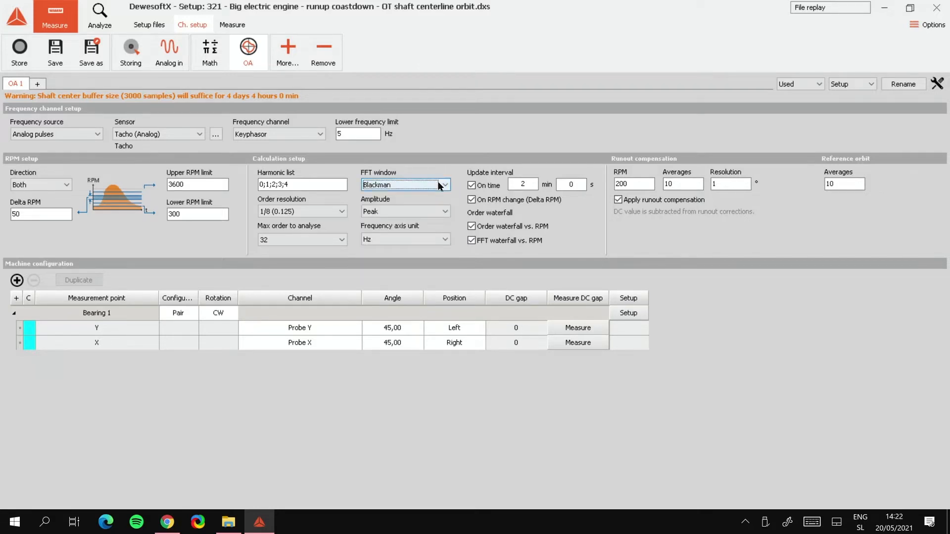
# Select Peak as the amplitude type and CPM (RPM) as the frequency axis unit
pyautogui.click(446, 213)
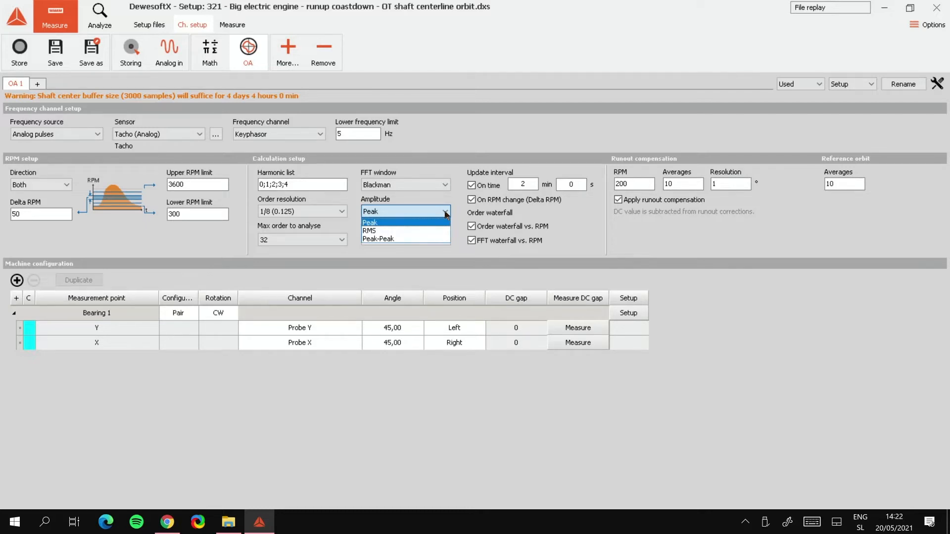
pyautogui.click(439, 223)
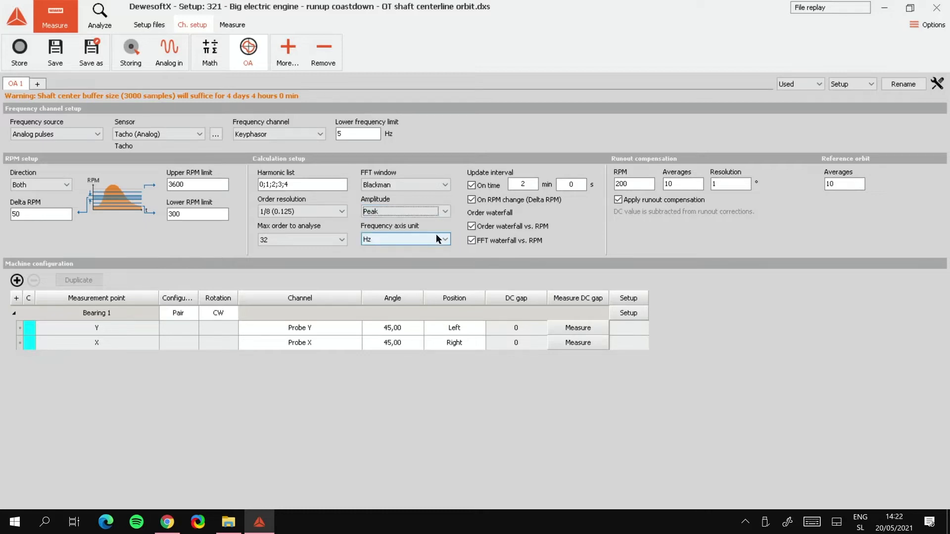
pyautogui.click(437, 239)
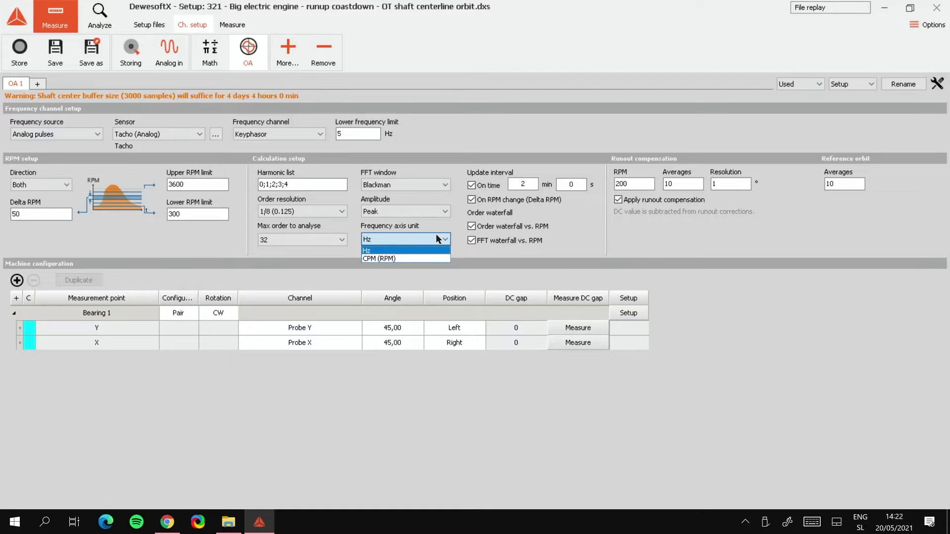
pyautogui.click(429, 258)
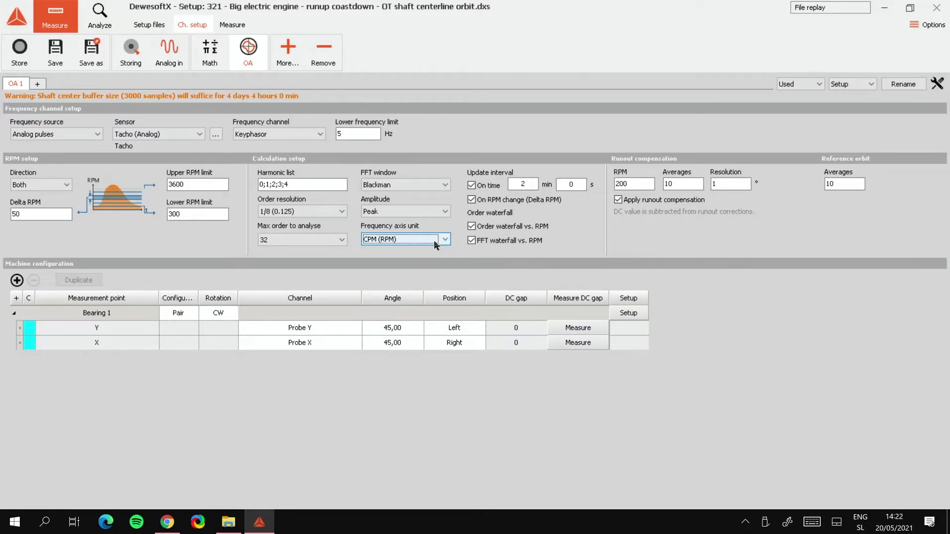
# Set the orbit analysis frequency axis unit to Hz
pyautogui.click(435, 242)
pyautogui.click(422, 252)
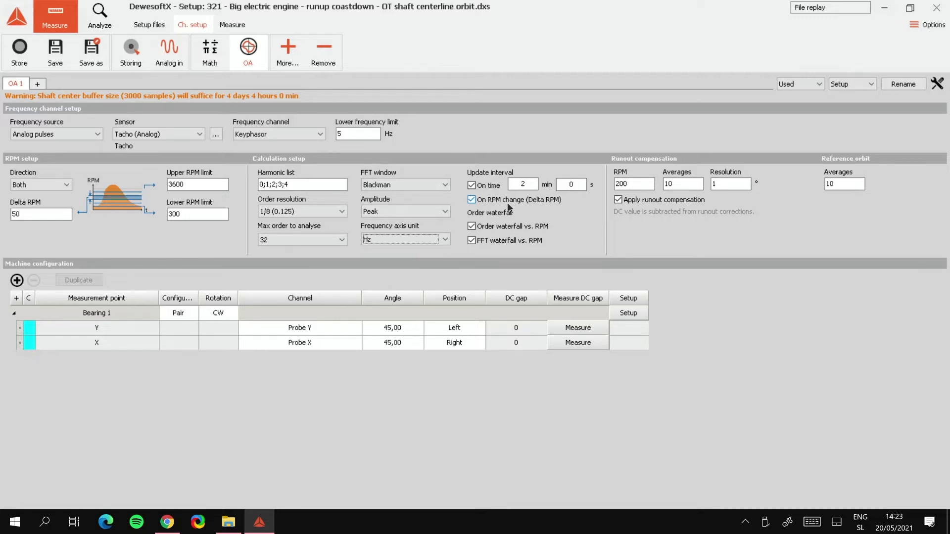
# Try a longer time-based update interval and restore it to 2 minutes
pyautogui.click(526, 182)
pyautogui.click(527, 182)
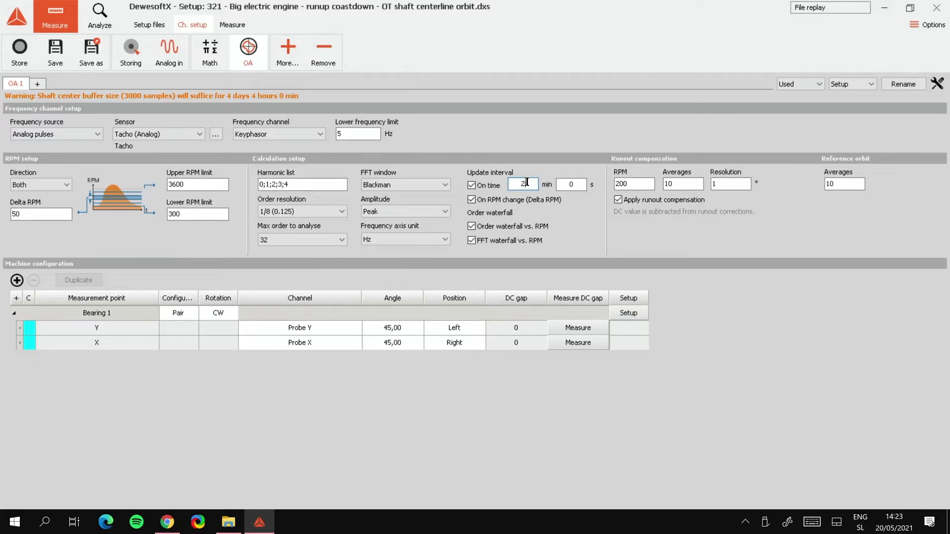
pyautogui.write('0')
pyautogui.press('BackSpace')
pyautogui.write('0')
pyautogui.press('BackSpace')
# Set the runout compensation speed to 2000 RPM and go over the runout averages, the resolution and the reference orbit averages
pyautogui.click(638, 185)
pyautogui.write('0')
pyautogui.write('0')
pyautogui.click(682, 184)
pyautogui.click(740, 185)
pyautogui.click(851, 184)
# Add two more bearings to the machine configuration and remove both of them again
pyautogui.click(16, 280)
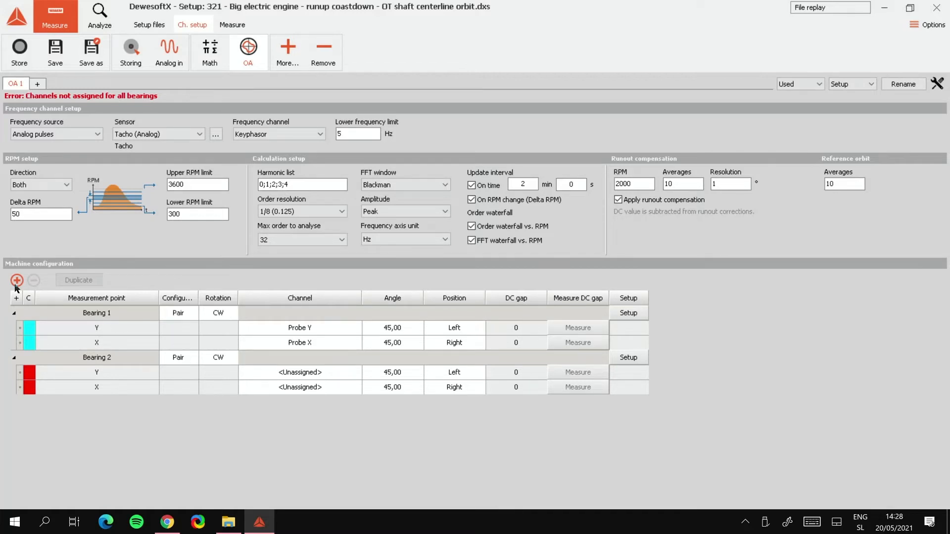
pyautogui.click(16, 280)
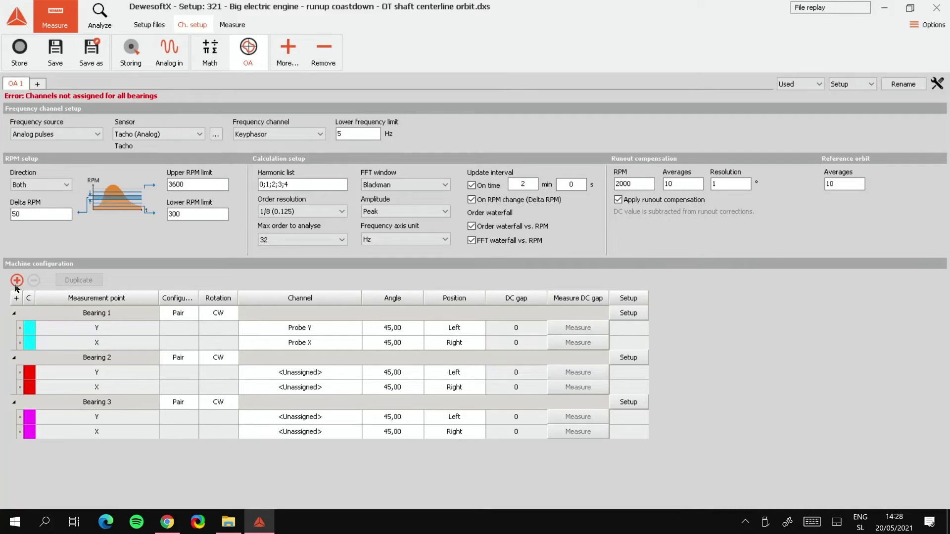
pyautogui.click(77, 403)
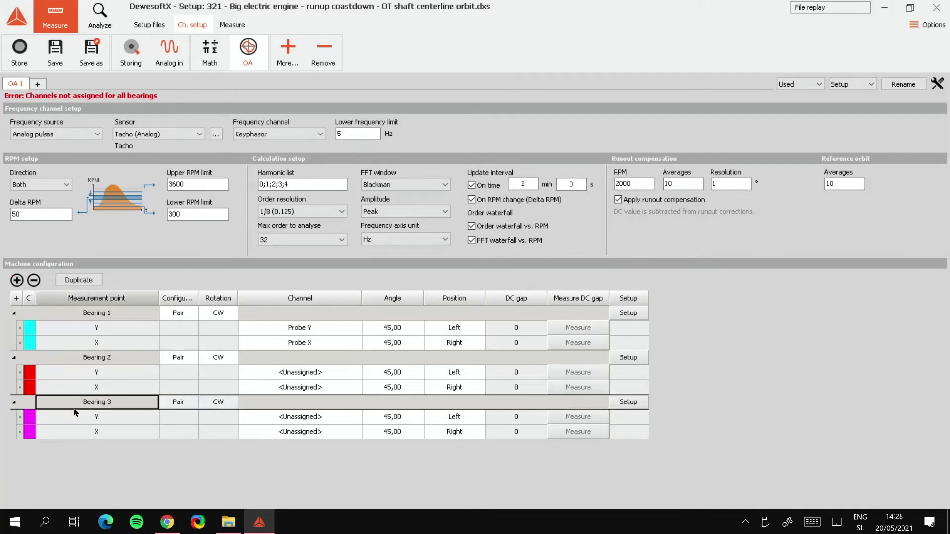
pyautogui.click(33, 280)
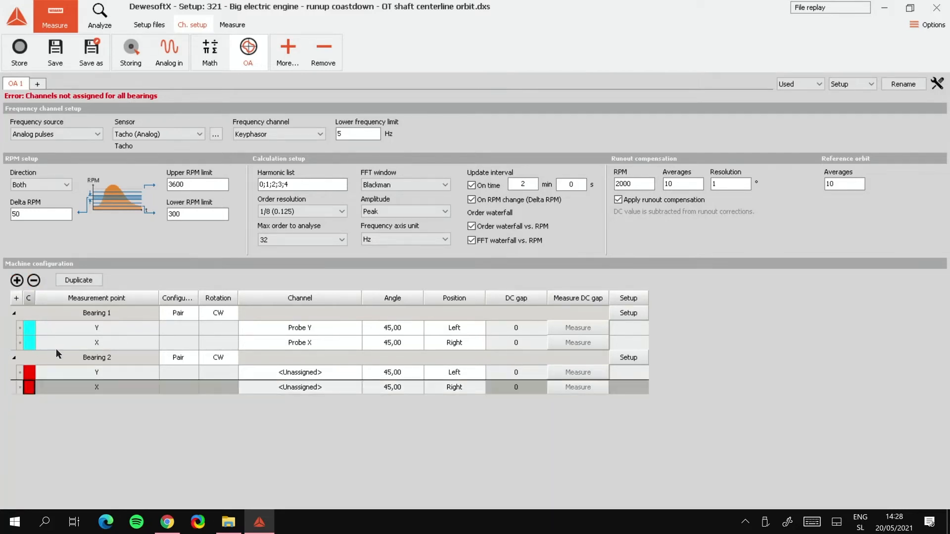
pyautogui.click(34, 282)
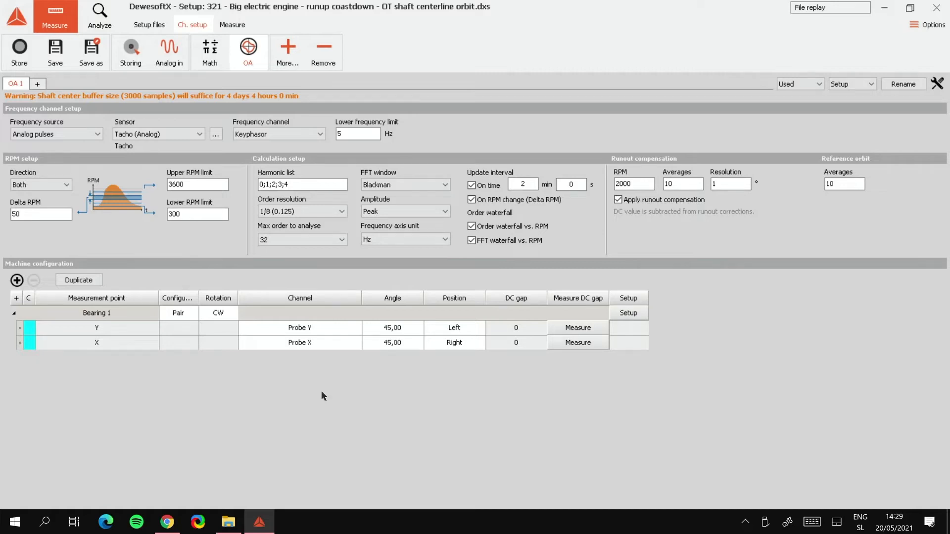
# Assign Probe Y to the Y measurement point and Probe X to the X measurement point of Bearing 1
pyautogui.click(308, 329)
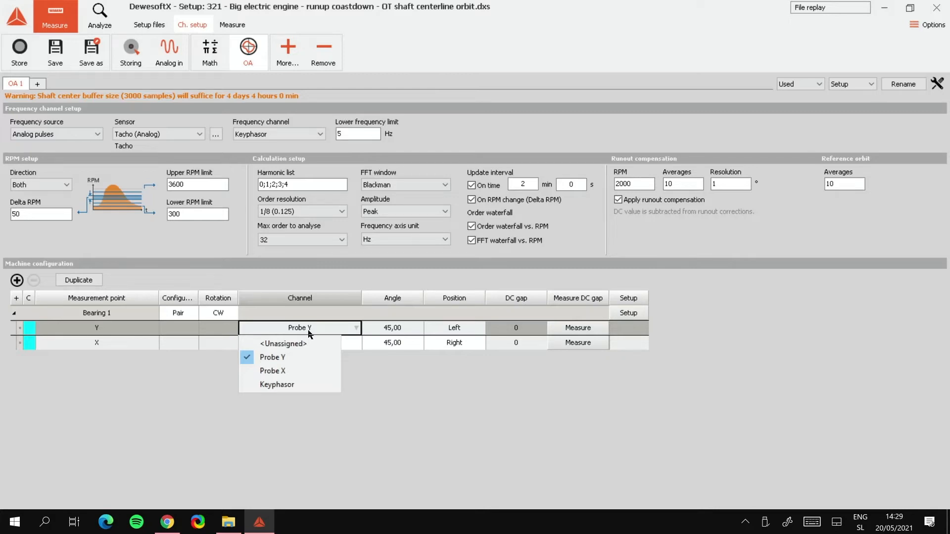
pyautogui.click(307, 360)
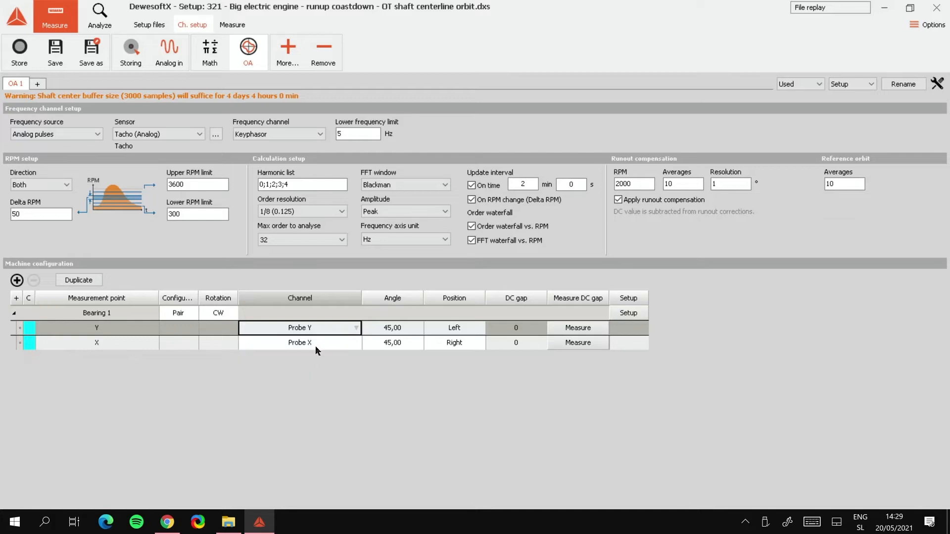
pyautogui.click(317, 347)
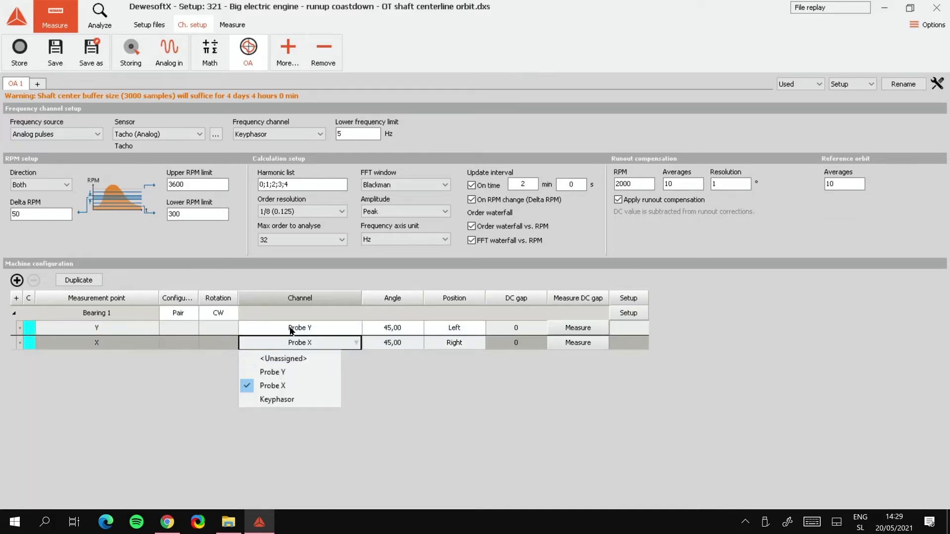
pyautogui.click(282, 386)
pyautogui.click(395, 393)
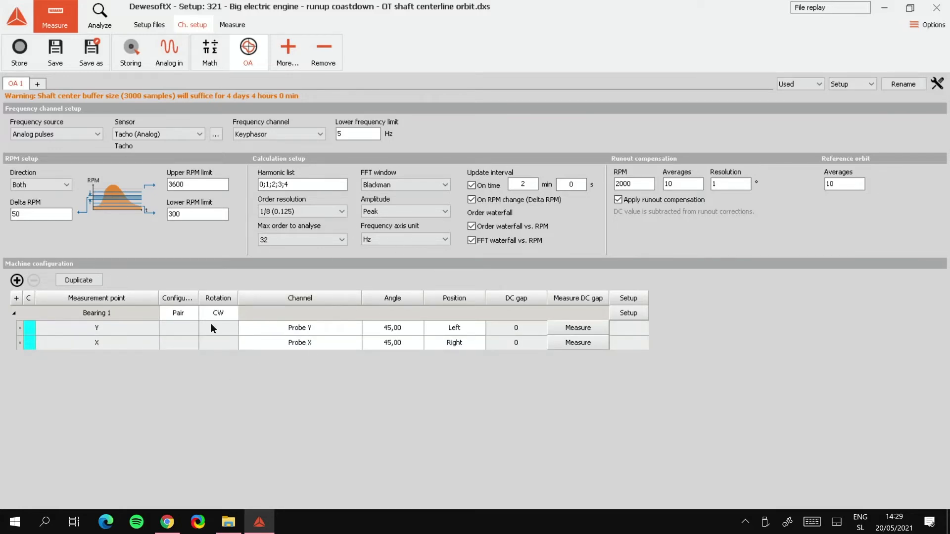
# Review the probe configuration choices and the rotation direction choices for Bearing 1
pyautogui.click(179, 312)
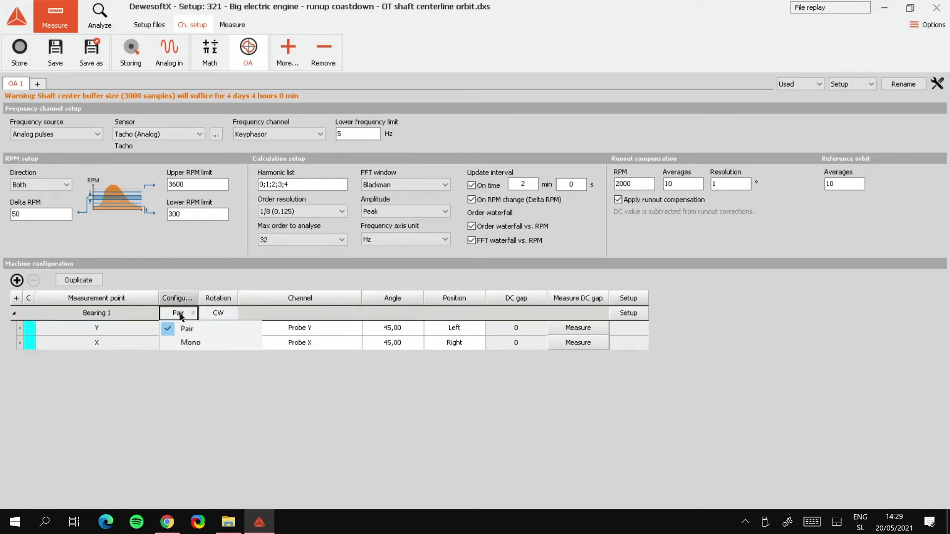
pyautogui.click(181, 315)
pyautogui.click(219, 313)
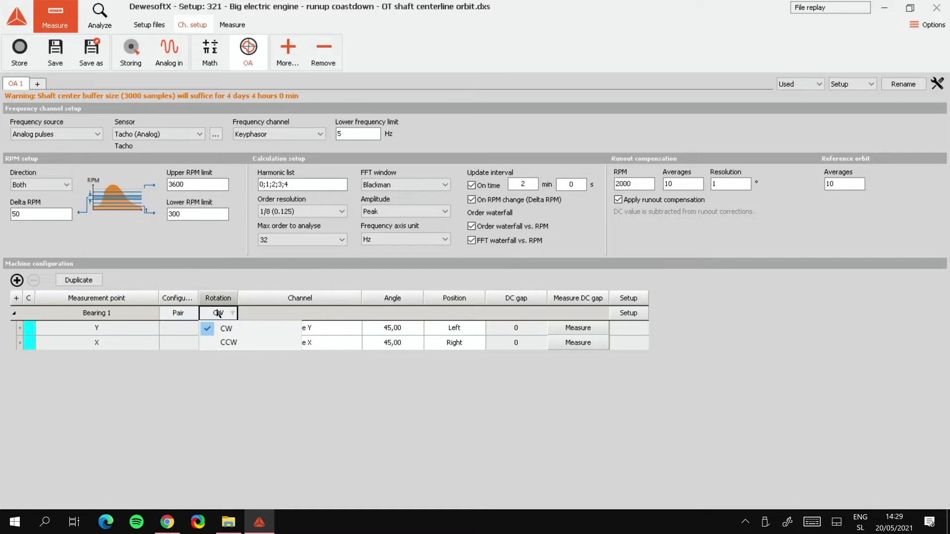
pyautogui.click(186, 408)
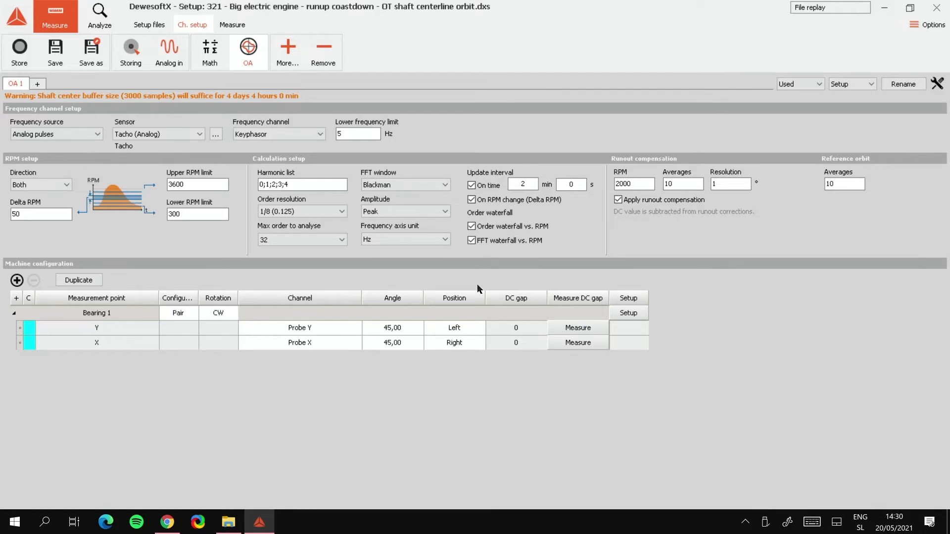
# Start the DC gap measurement for the Y probe and open the Bearing 1 setup, leaving subsynchronous orbit calculation enabled
pyautogui.click(575, 331)
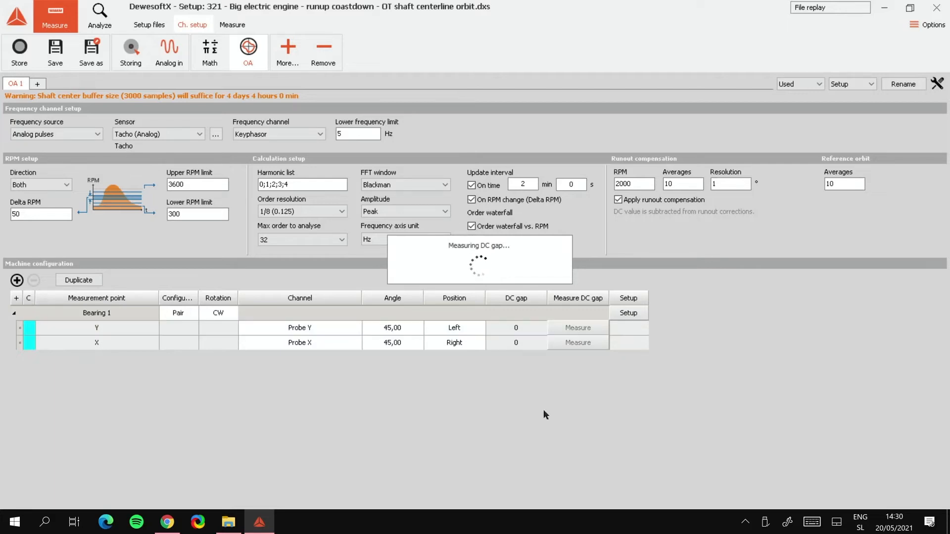
pyautogui.click(632, 315)
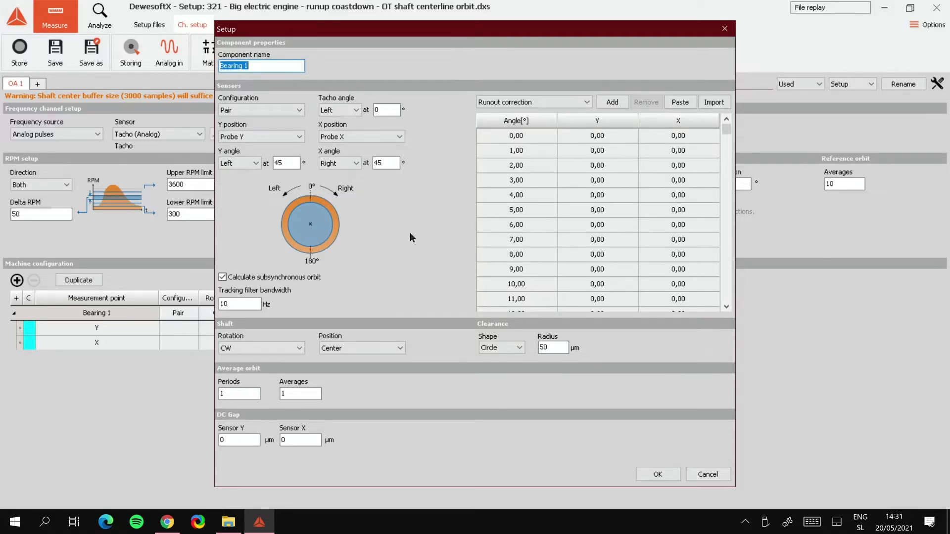
pyautogui.click(250, 65)
pyautogui.click(222, 278)
pyautogui.click(221, 278)
# Review the shaft rotation choices and the shaft position choices in the Bearing 1 setup
pyautogui.click(278, 348)
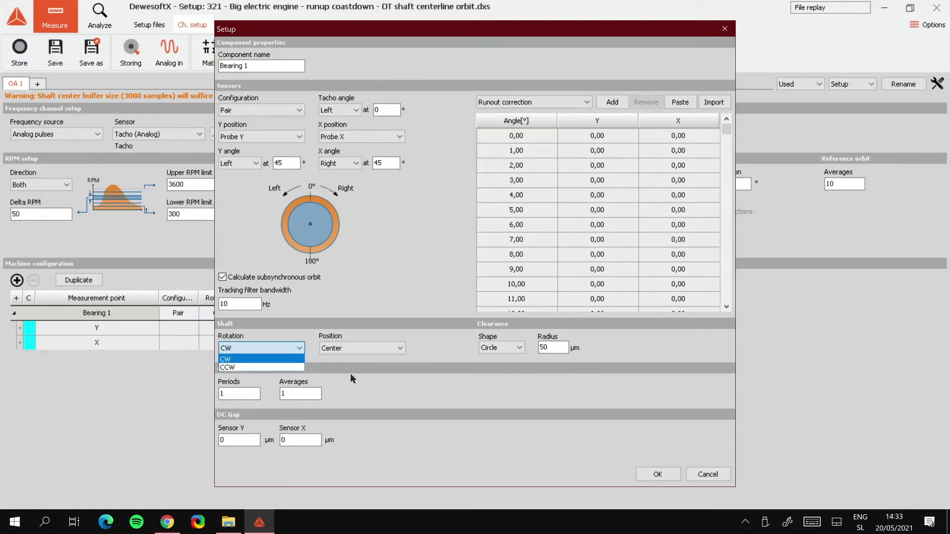
pyautogui.click(282, 348)
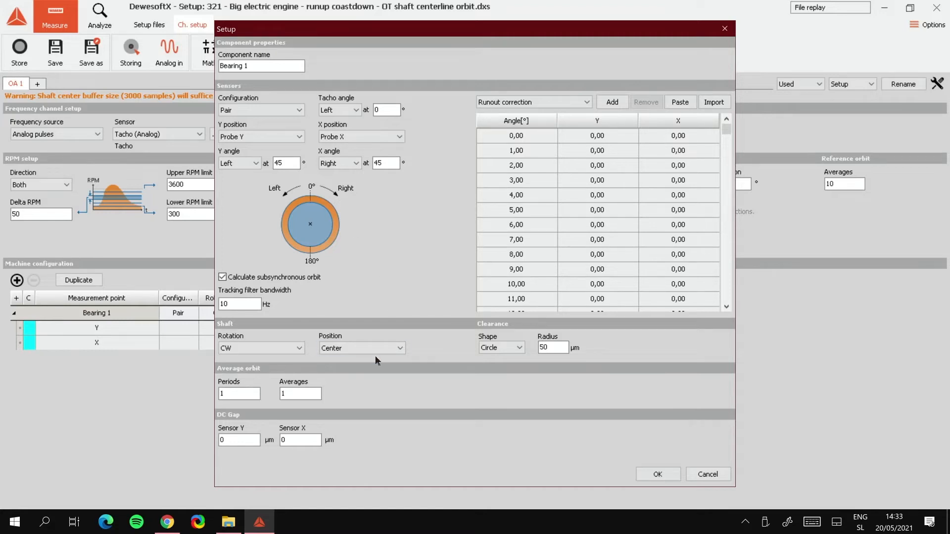
pyautogui.click(400, 348)
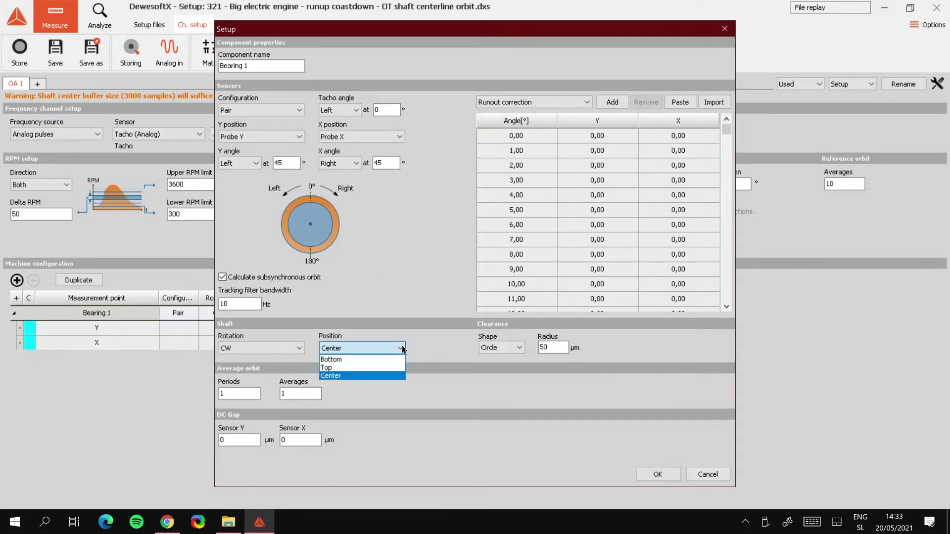
pyautogui.click(432, 354)
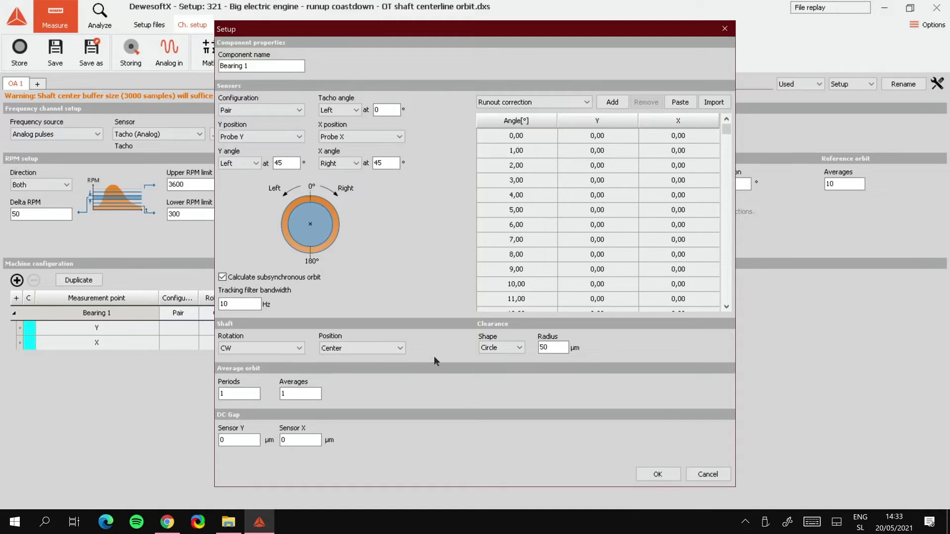
pyautogui.click(395, 348)
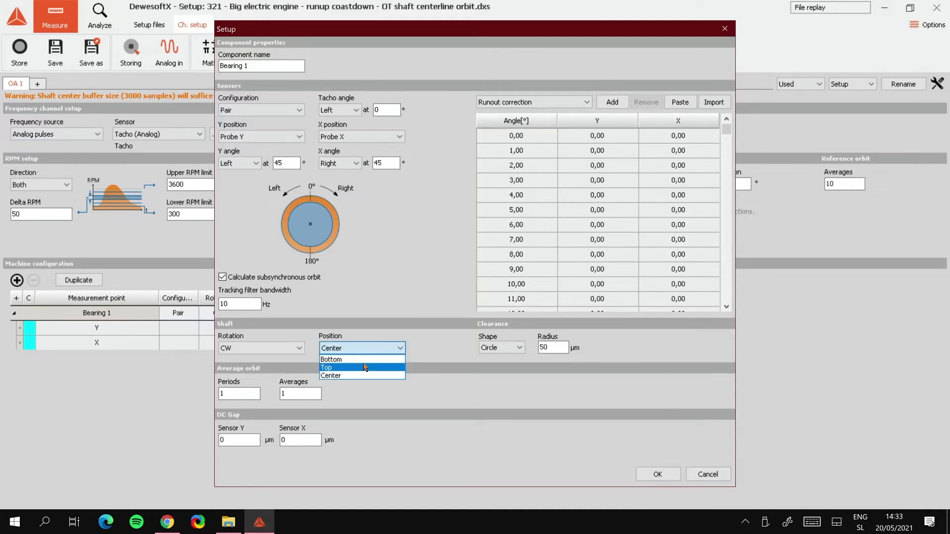
pyautogui.click(430, 374)
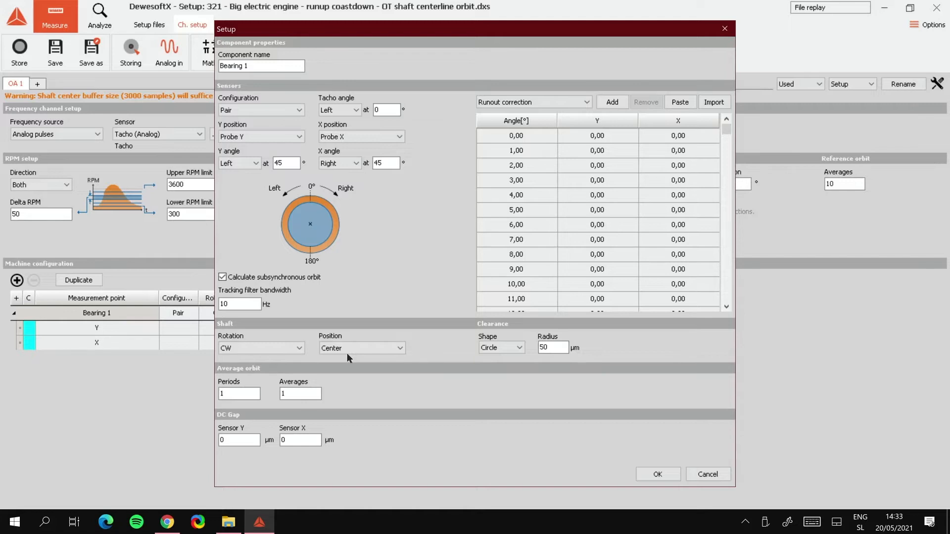
pyautogui.click(391, 349)
pyautogui.click(448, 388)
# Try Ellipse as the bearing clearance shape and return it to Circle
pyautogui.click(519, 347)
pyautogui.click(508, 368)
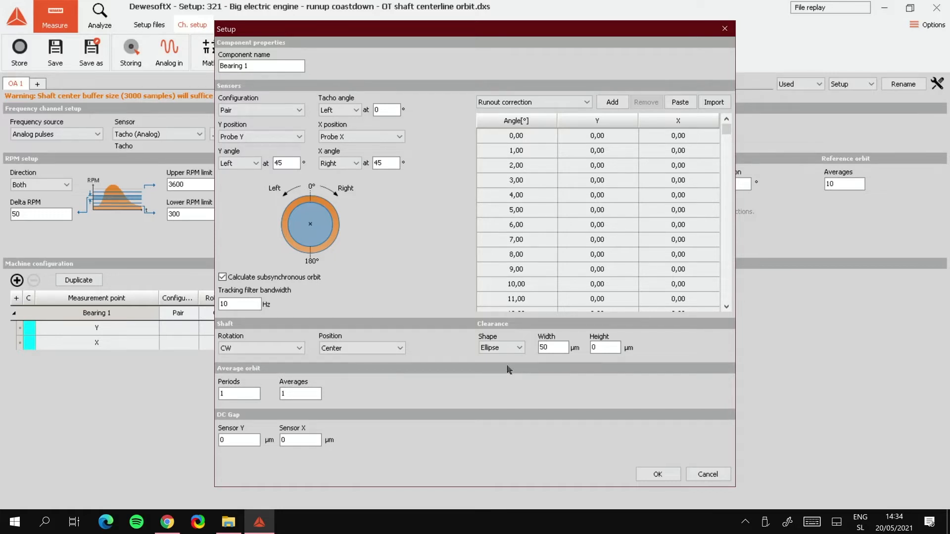
pyautogui.click(510, 348)
pyautogui.click(508, 358)
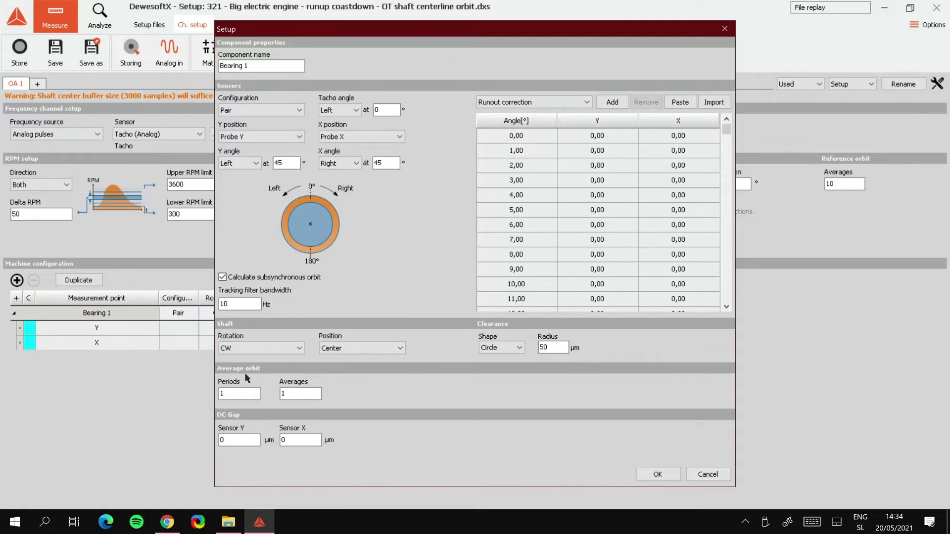
# Set the average orbit periods to 2 and accept the Bearing 1 setup
pyautogui.click(237, 394)
pyautogui.click(237, 394)
pyautogui.write('2')
pyautogui.press('BackSpace')
pyautogui.write('2')
pyautogui.click(651, 482)
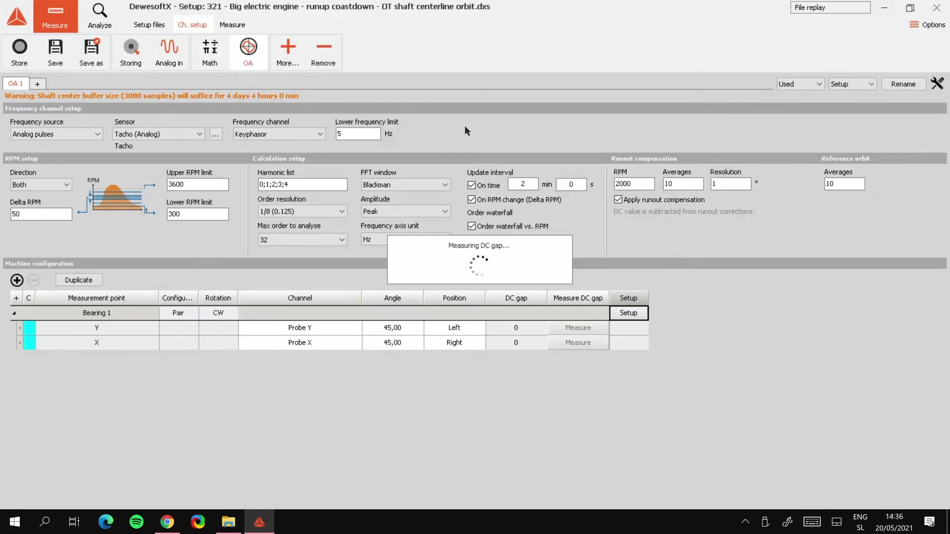
# Leave the channel setup and return to it to end the running DC gap measurement
pyautogui.click(156, 27)
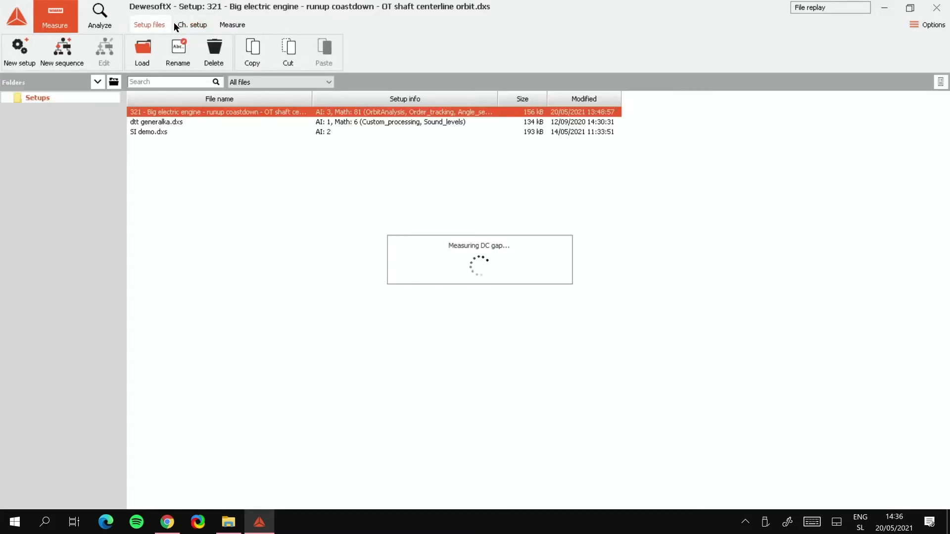
pyautogui.click(180, 25)
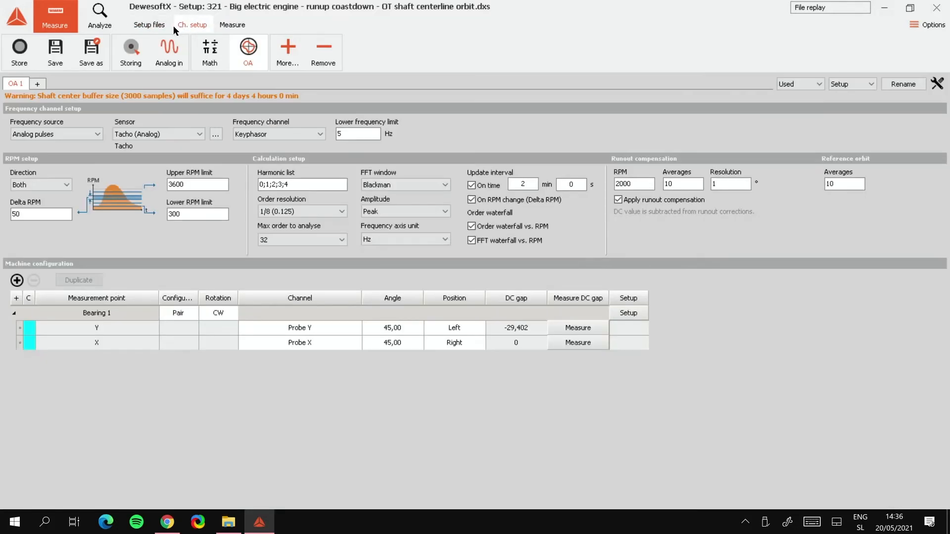
# Run the measurement and examine the raw orbit plot and the H1 polar plot during the run-up
pyautogui.click(232, 25)
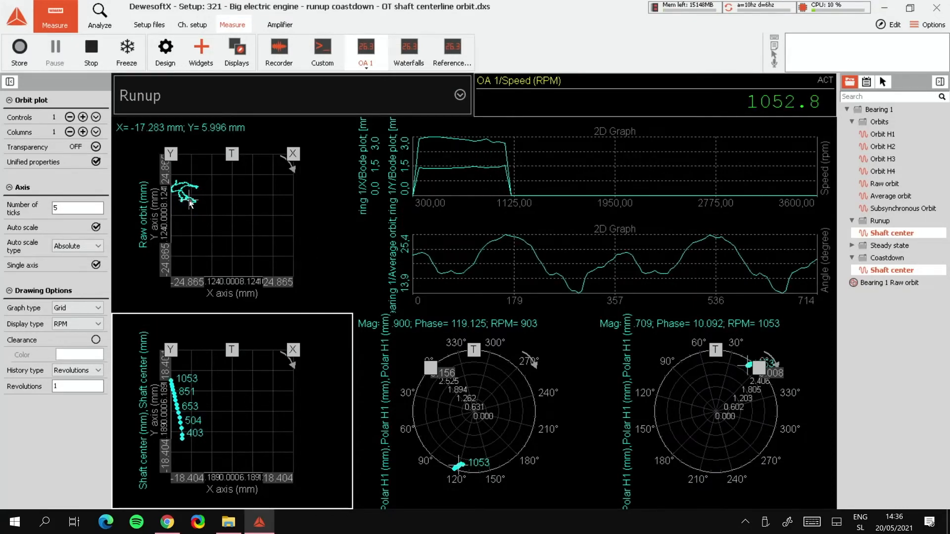
pyautogui.click(255, 221)
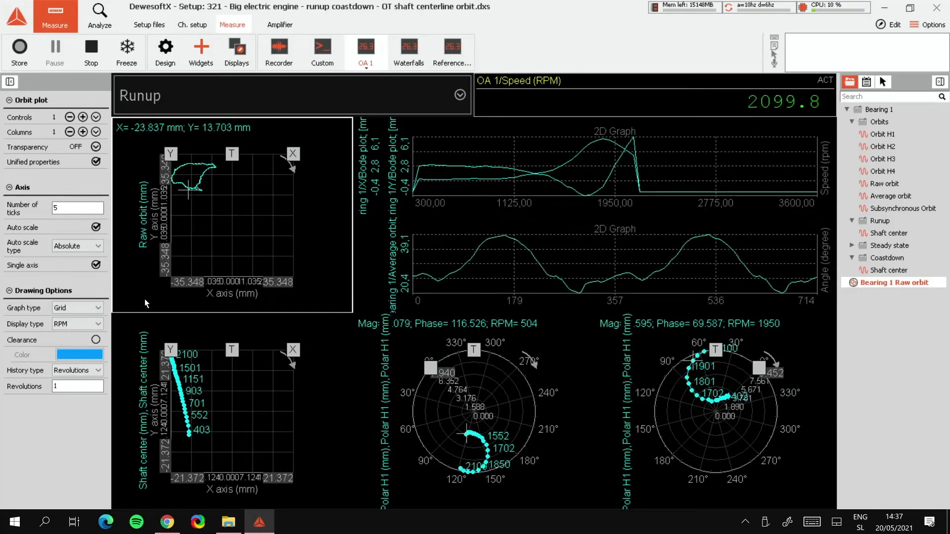
pyautogui.click(524, 412)
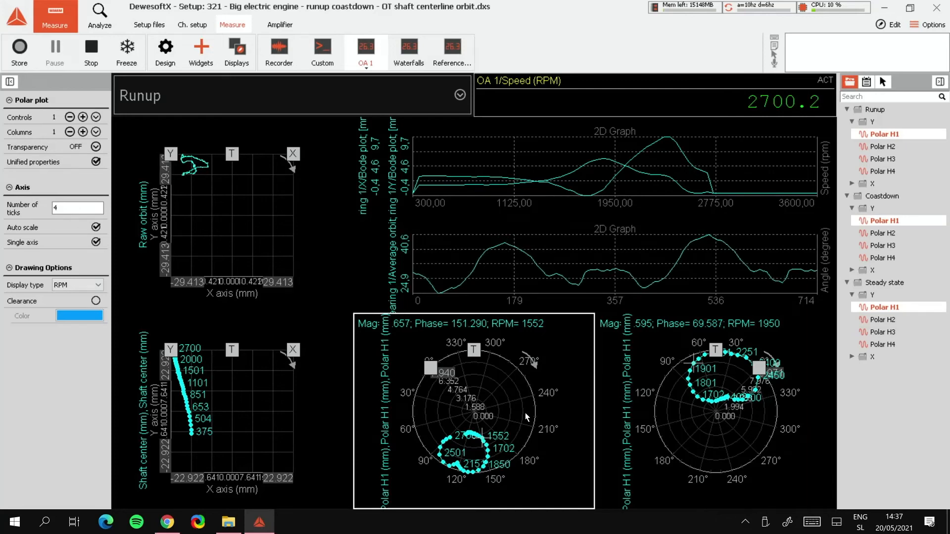
# Set the auto scale type of the raw orbit plot to Relative
pyautogui.click(211, 215)
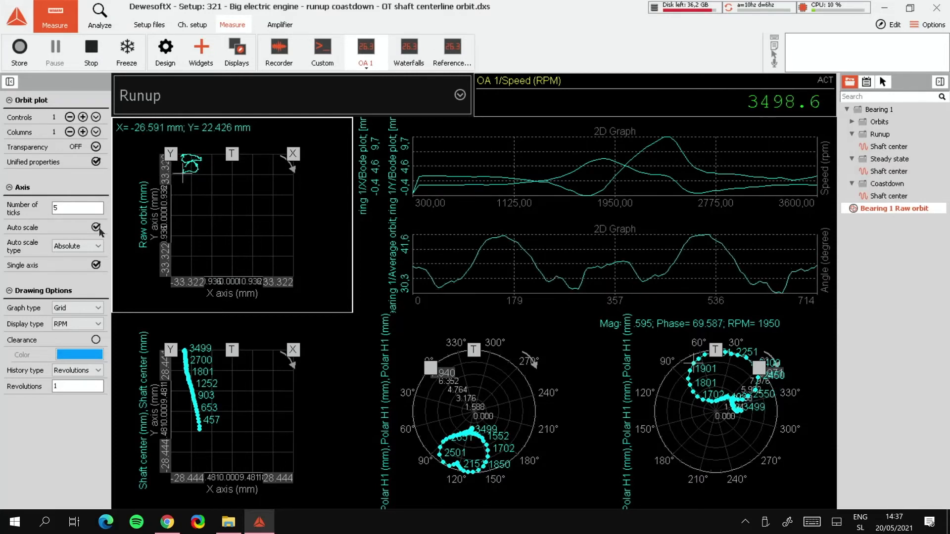
pyautogui.click(94, 245)
pyautogui.click(79, 264)
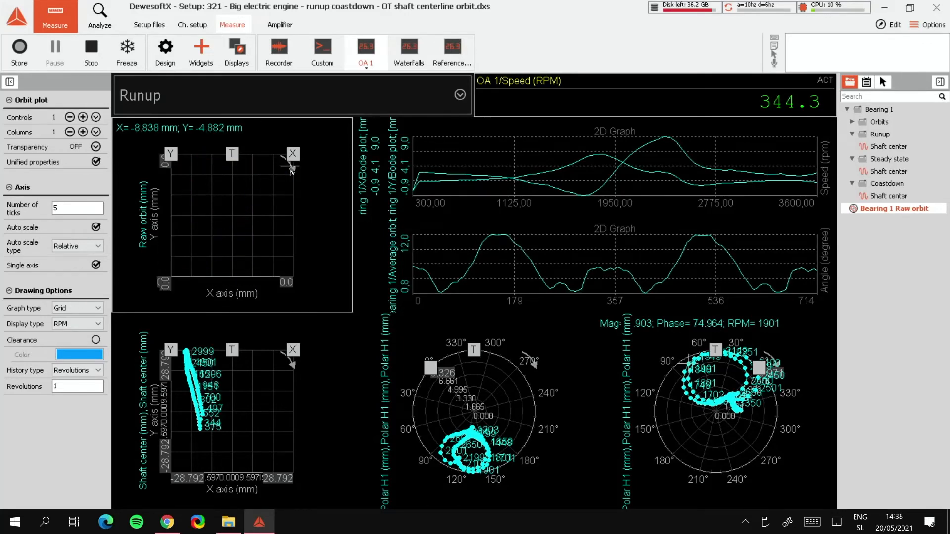
# Restart the measurement from the channel setup and keep Revolutions as the raw orbit plot's history type
pyautogui.click(192, 24)
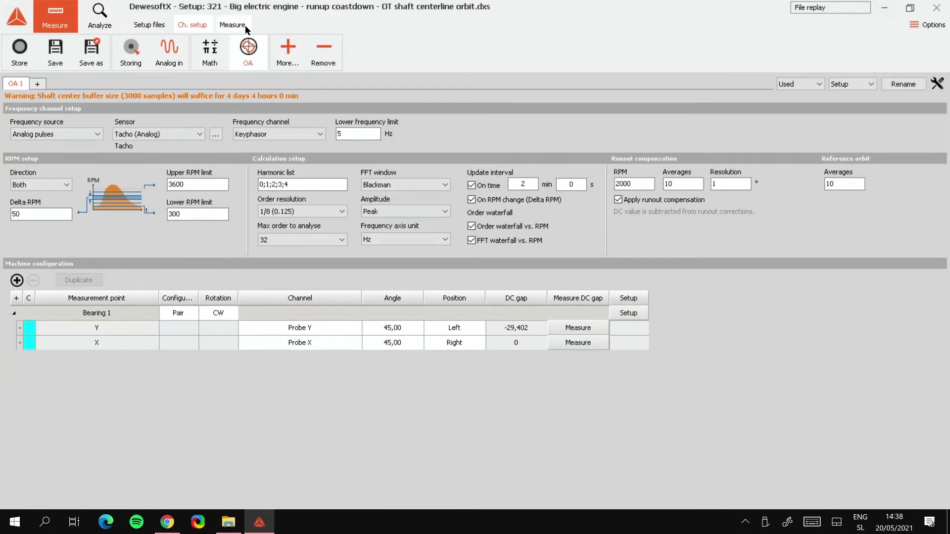
pyautogui.click(242, 25)
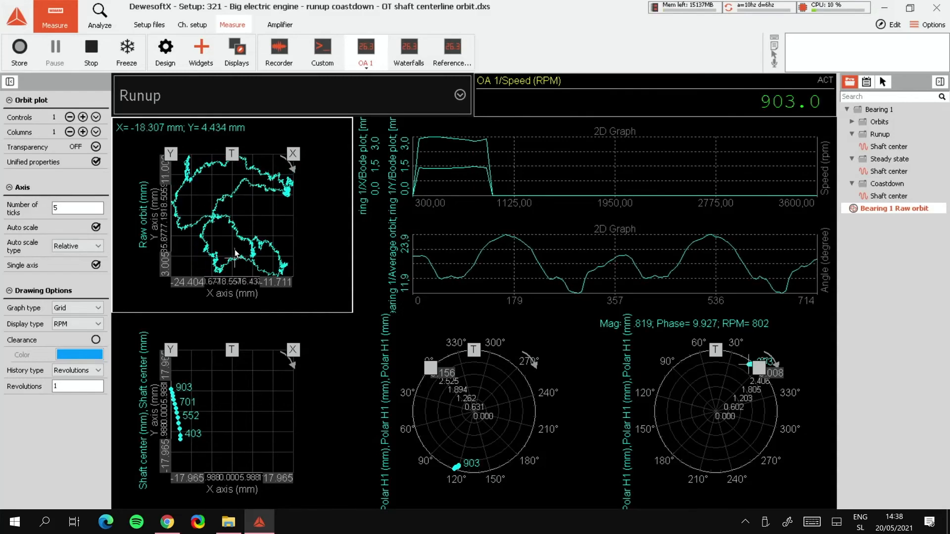
pyautogui.click(88, 373)
pyautogui.click(81, 381)
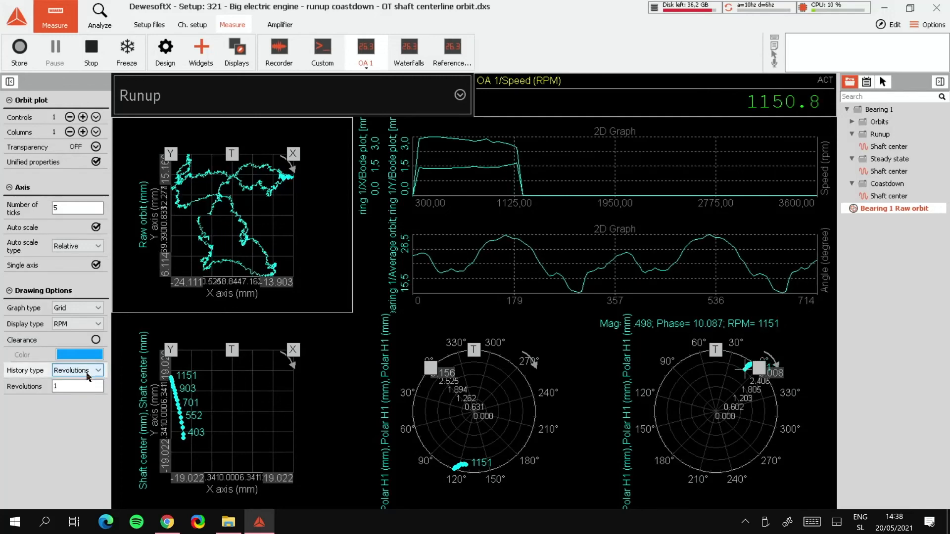
# Set the raw orbit plot's history length to 8 revolutions
pyautogui.click(81, 386)
pyautogui.press('BackSpace')
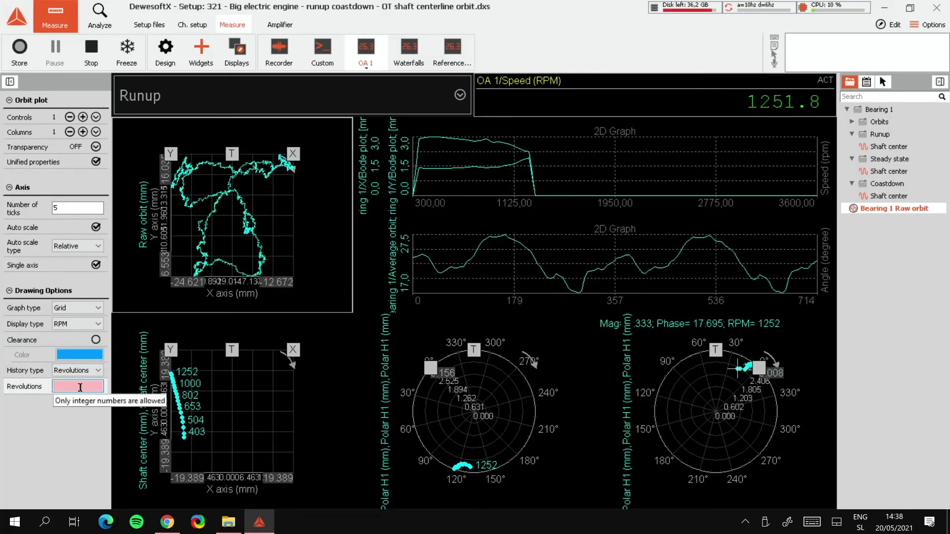
pyautogui.write('8')
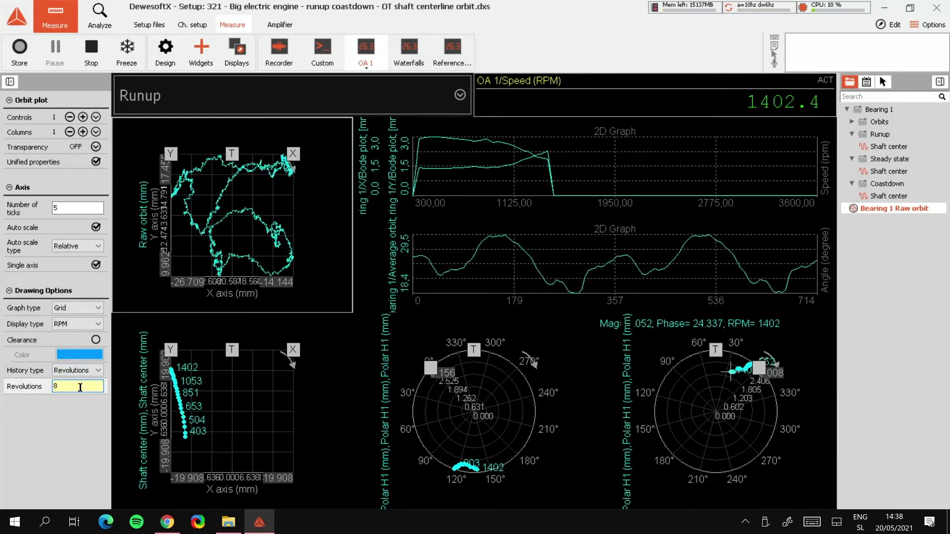
pyautogui.press('Return')
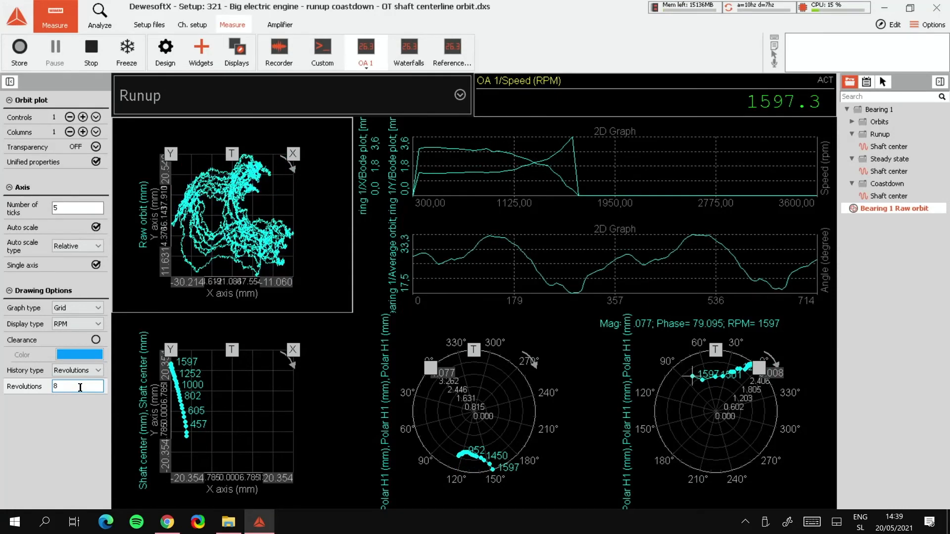
# Try a history length of 4 revolutions in the raw orbit plot, and return it to 1
pyautogui.press('BackSpace')
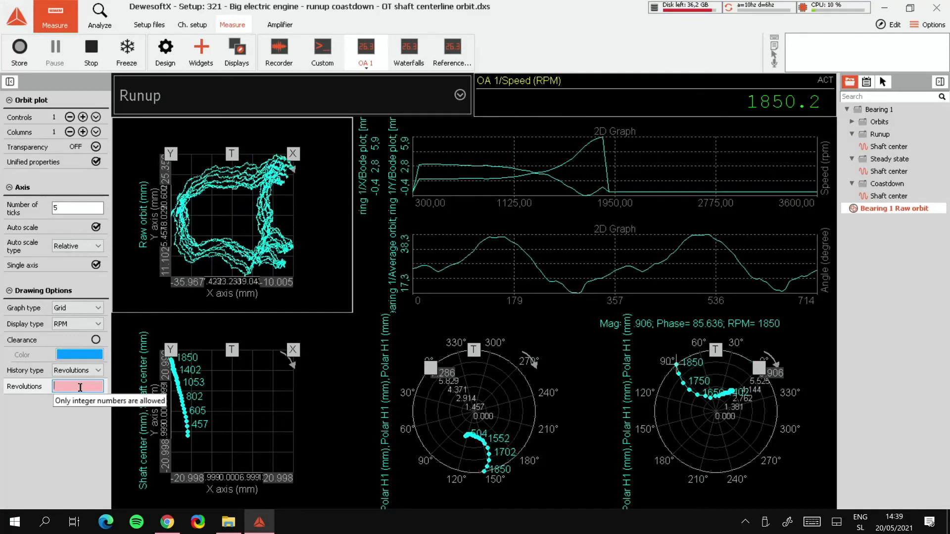
pyautogui.write('4')
pyautogui.press('Return')
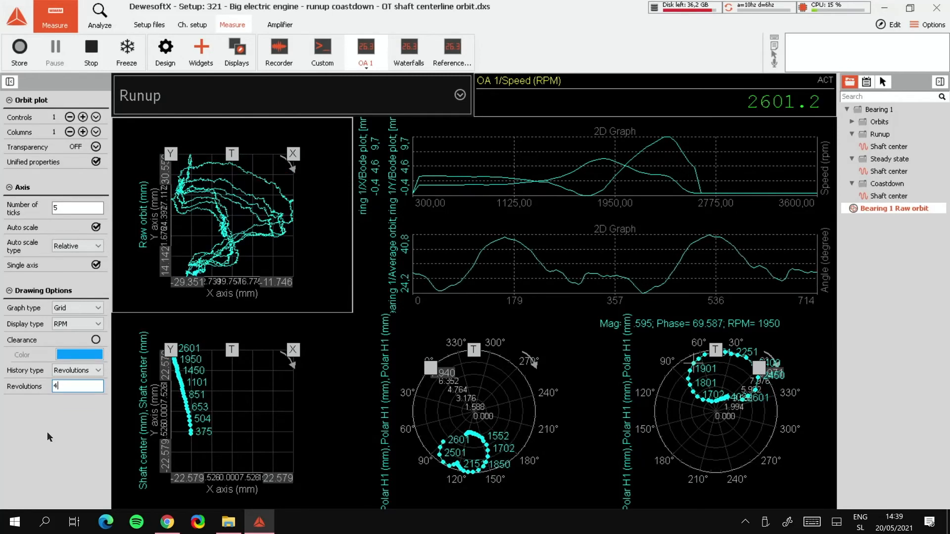
pyautogui.press('BackSpace')
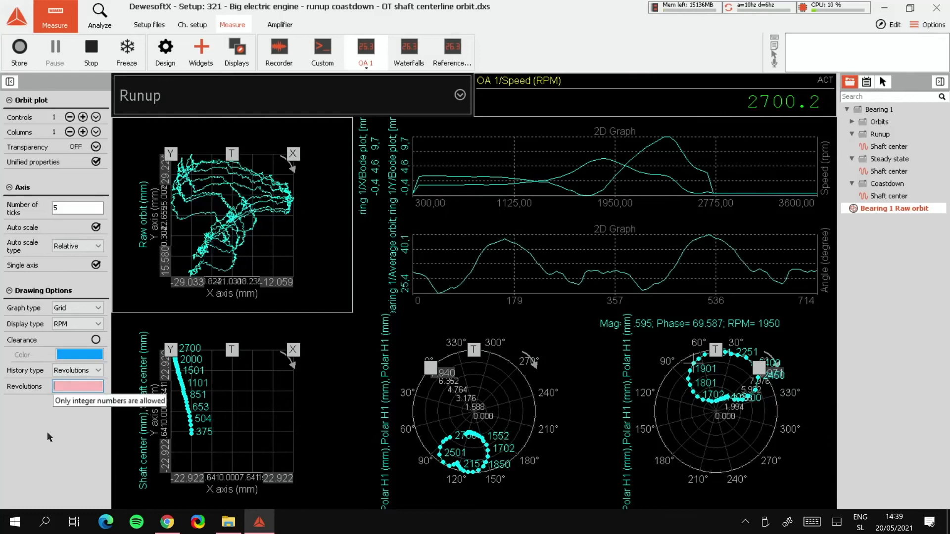
pyautogui.write('1')
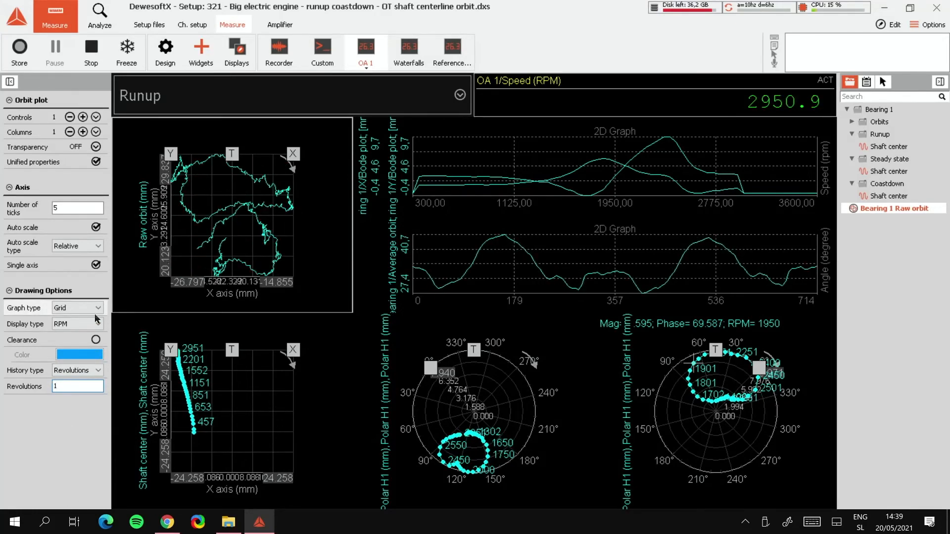
# Switch the measurement direction to Coastdown
pyautogui.click(226, 358)
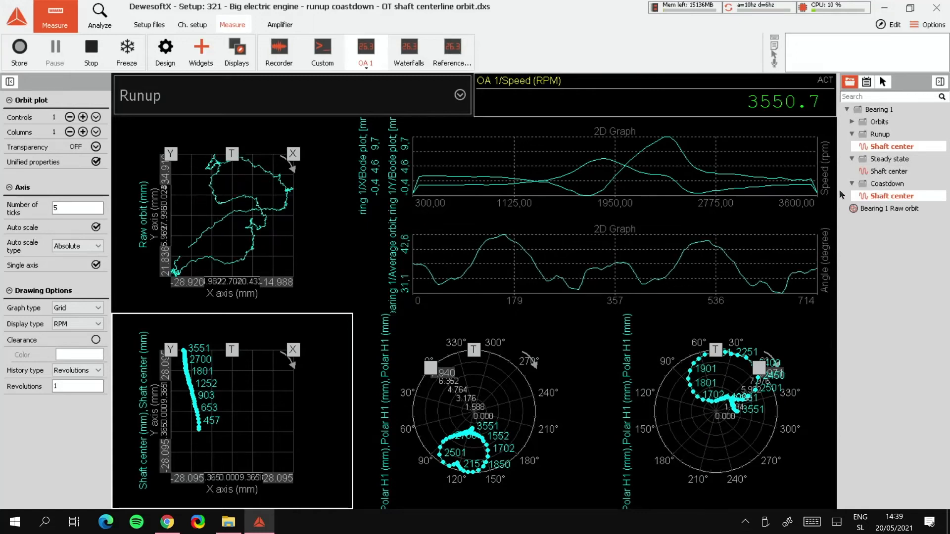
pyautogui.click(458, 100)
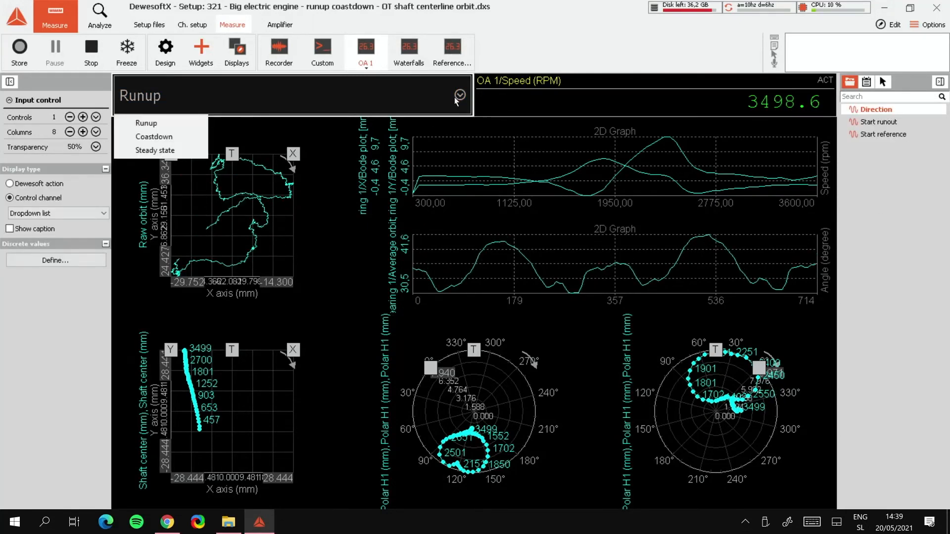
pyautogui.click(174, 136)
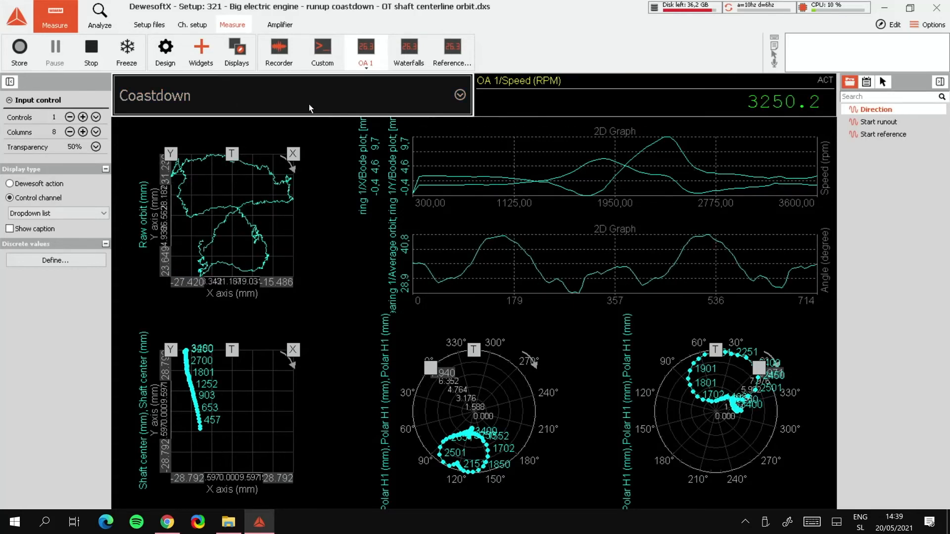
# Color the Coastdown shaft center channel yellow and turn on the clearance display in the shaft center plot
pyautogui.click(254, 405)
pyautogui.rightClick(899, 185)
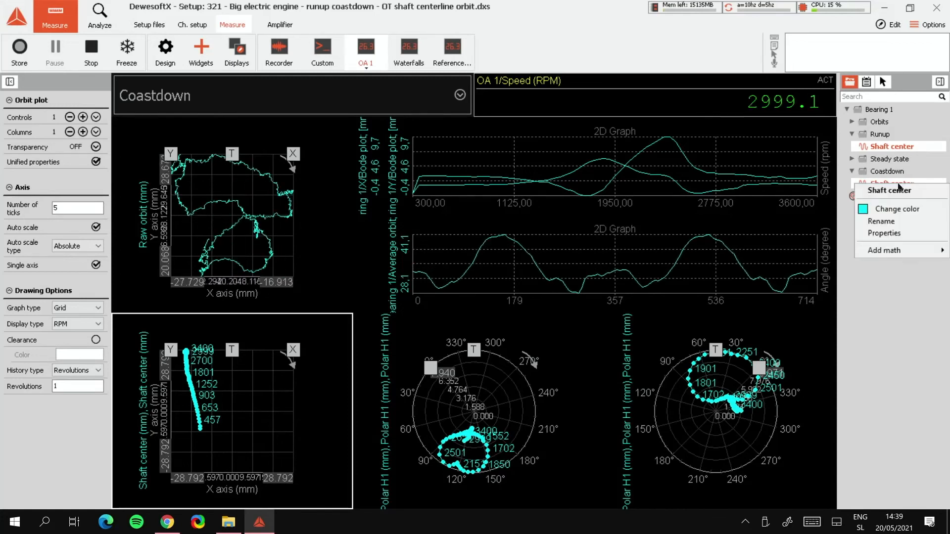
pyautogui.click(896, 209)
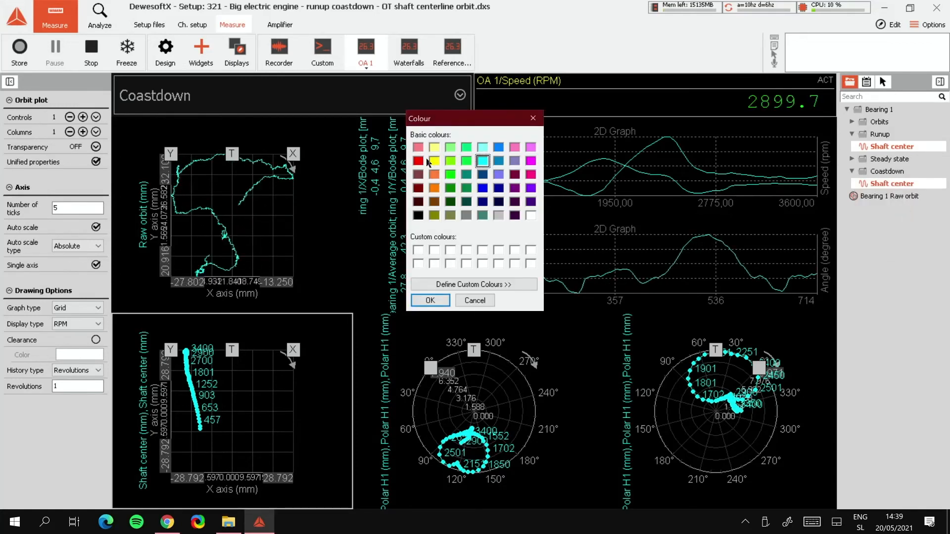
pyautogui.click(437, 301)
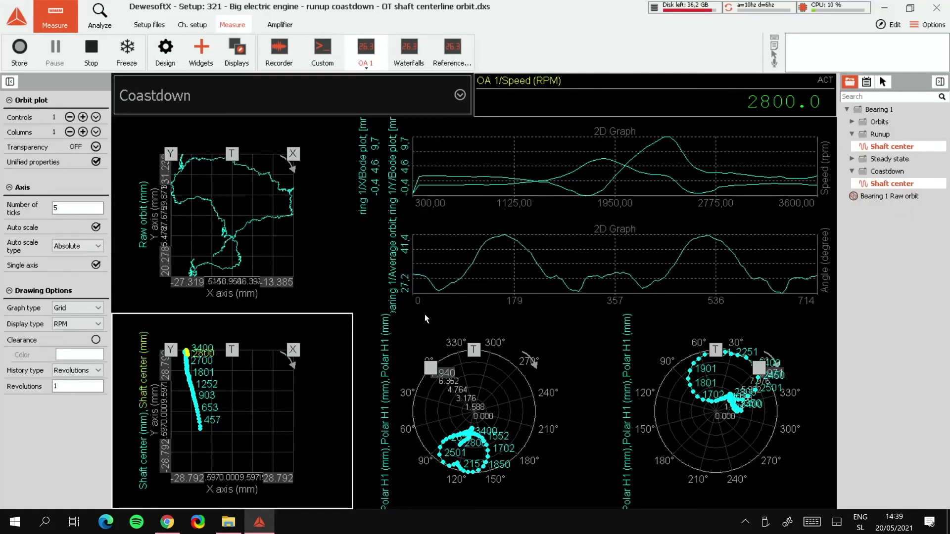
pyautogui.moveTo(188, 373)
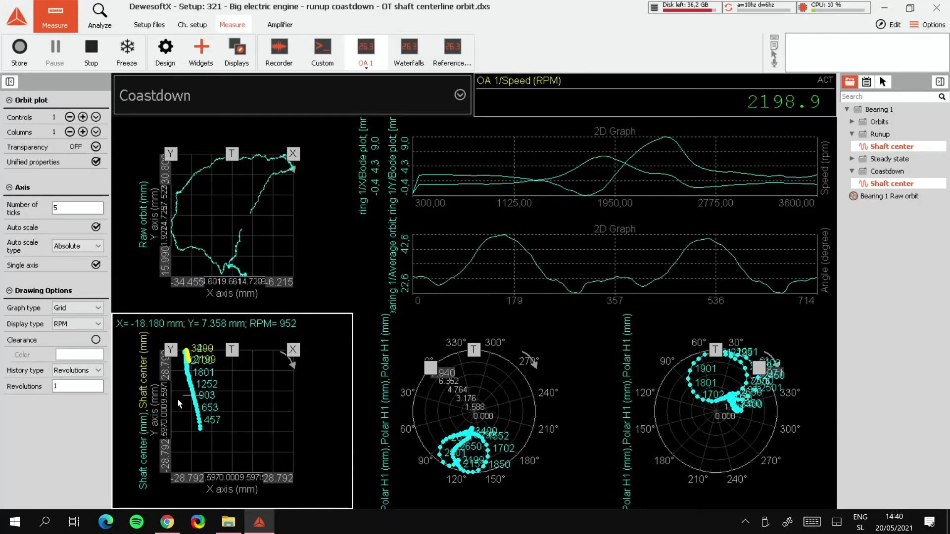
pyautogui.click(97, 340)
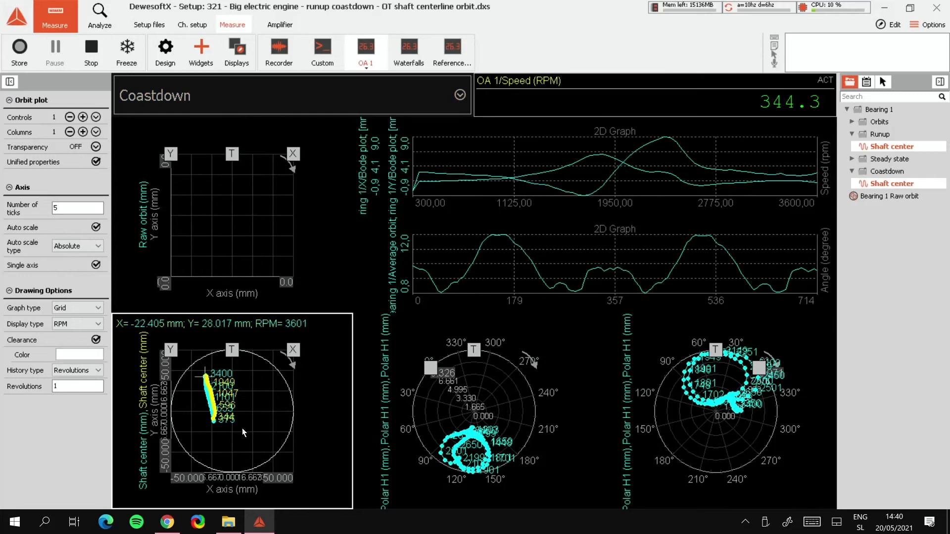
# Restart the measurement from the channel setup and add the Bearing 1 raw orbit to the shaft center plot
pyautogui.click(197, 25)
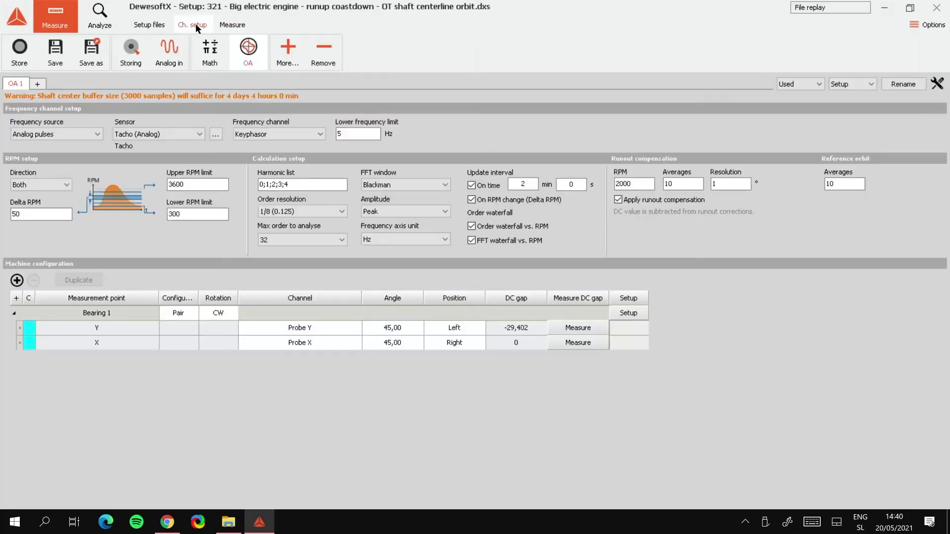
pyautogui.click(232, 25)
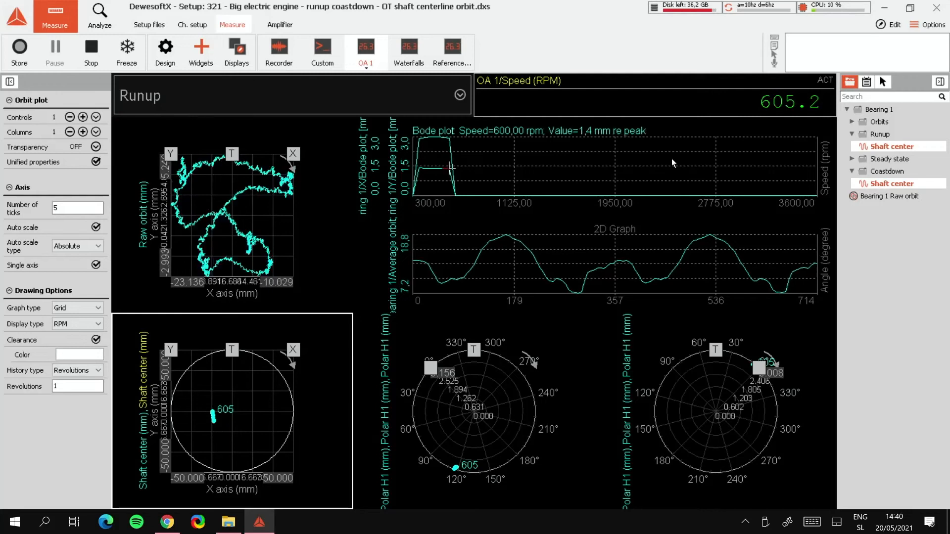
pyautogui.click(878, 197)
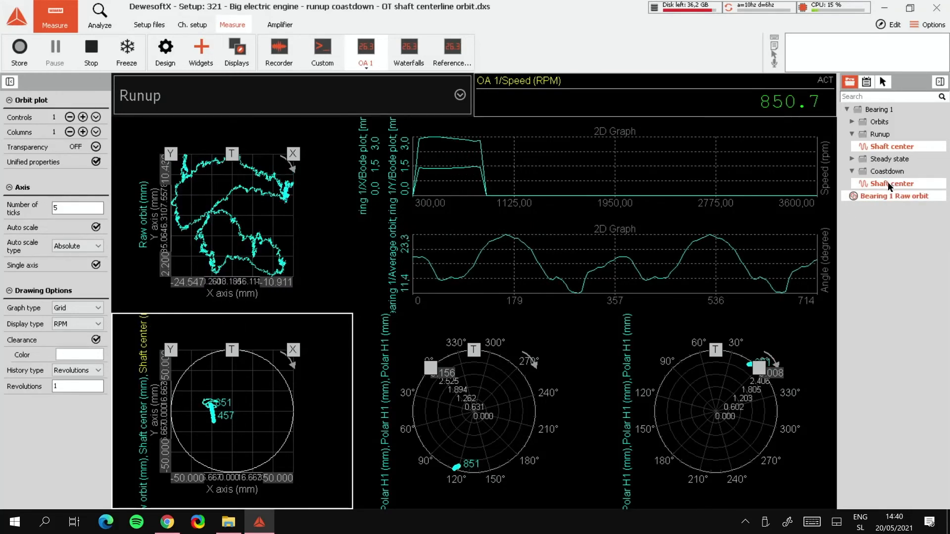
# Change the color of the Runup shaft center channel to red
pyautogui.rightClick(885, 183)
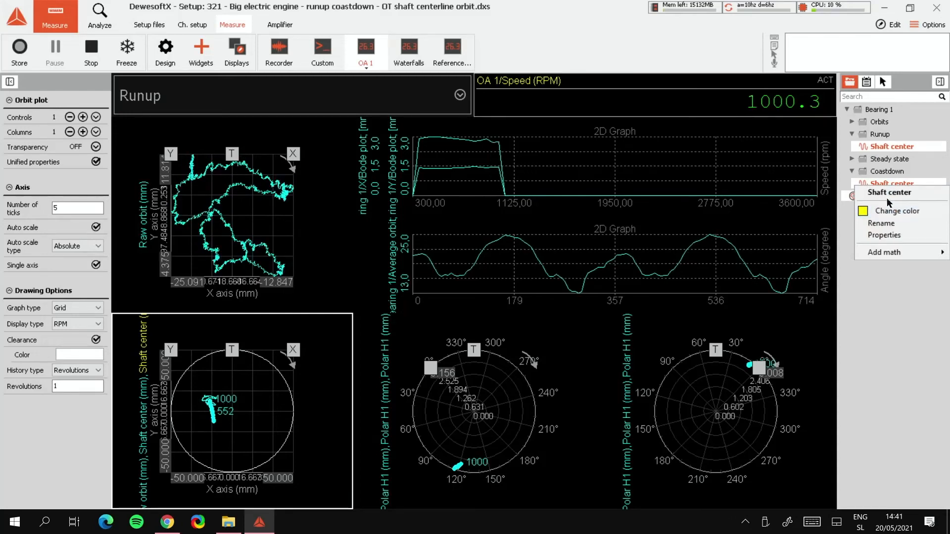
pyautogui.rightClick(890, 147)
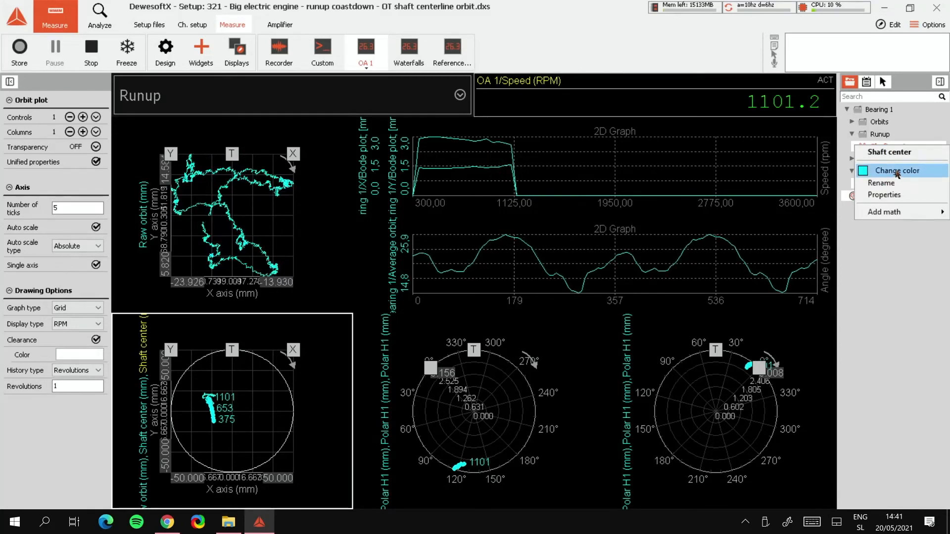
pyautogui.click(895, 171)
pyautogui.click(418, 161)
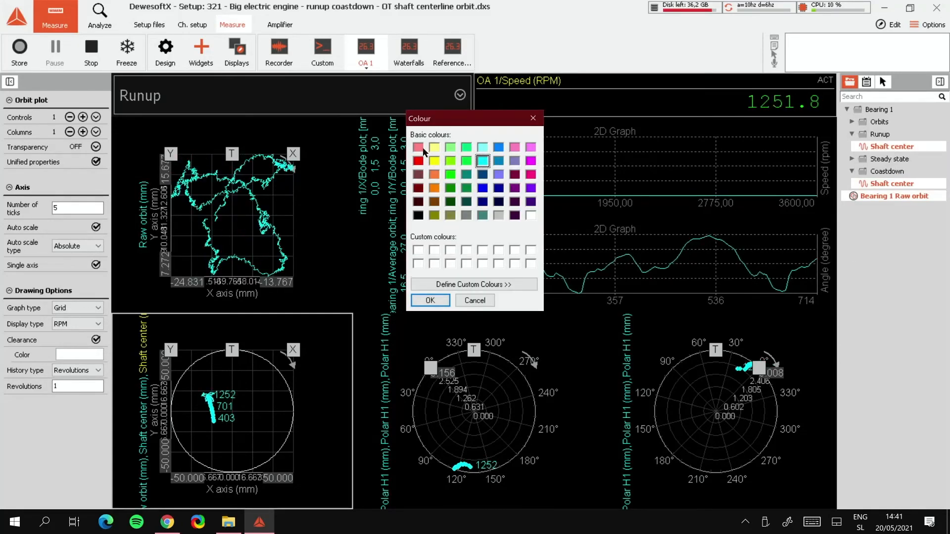
pyautogui.click(430, 300)
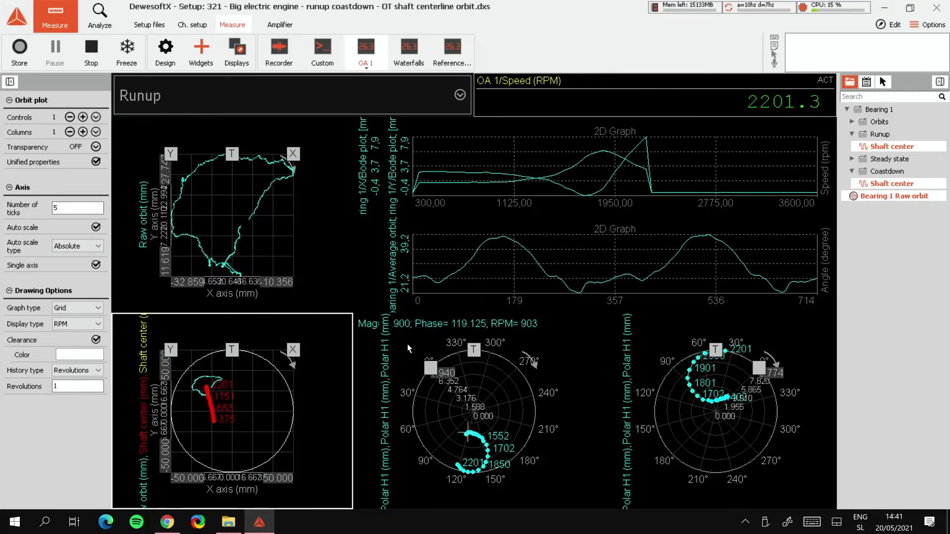
# Set the complex presentation of the Bode plot graph to Magnitude
pyautogui.click(473, 176)
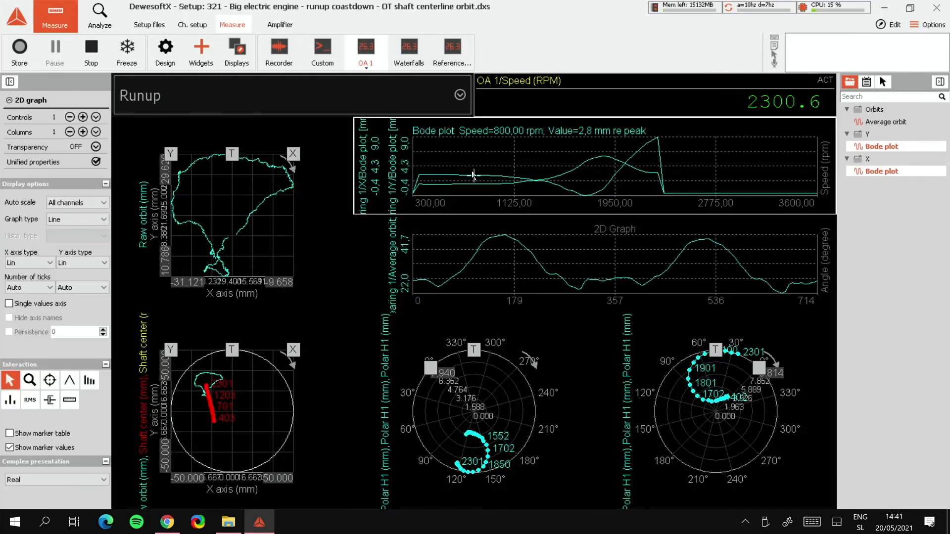
pyautogui.click(482, 255)
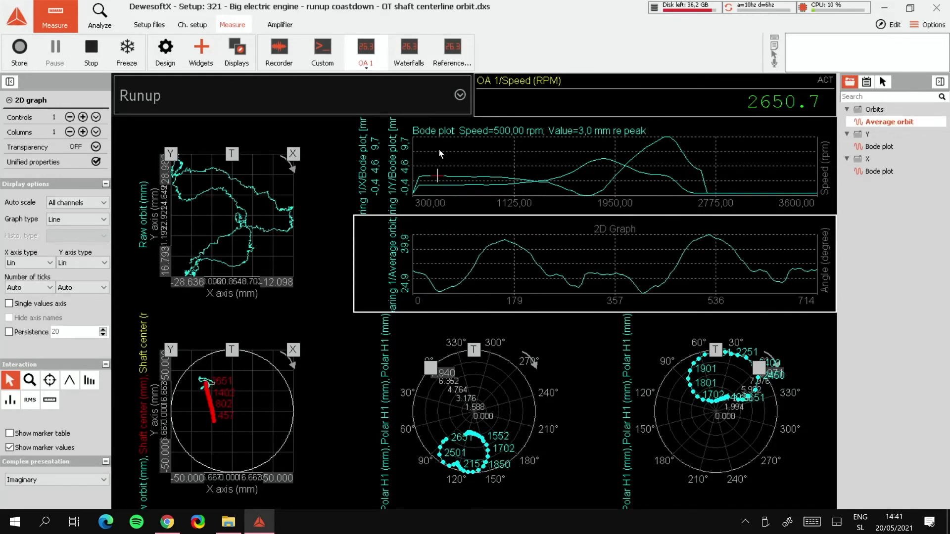
pyautogui.click(464, 158)
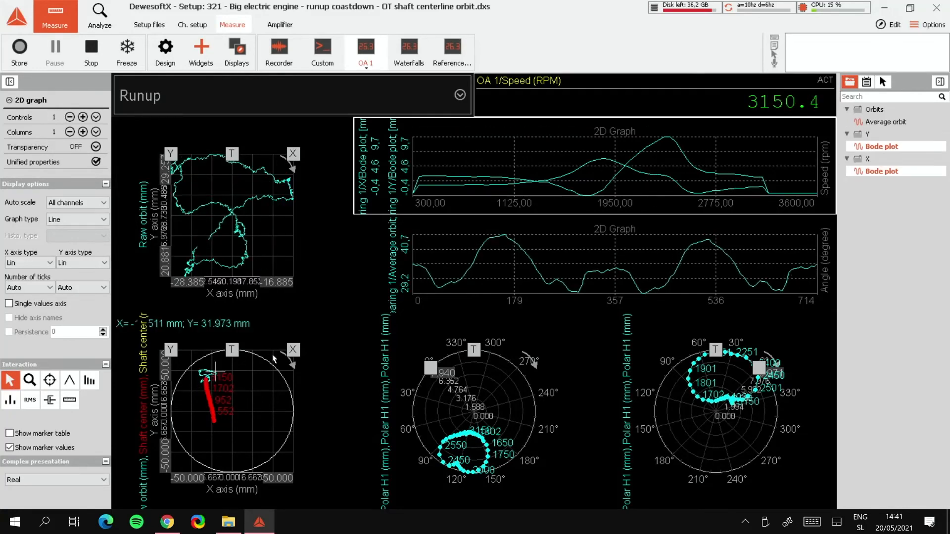
pyautogui.click(104, 480)
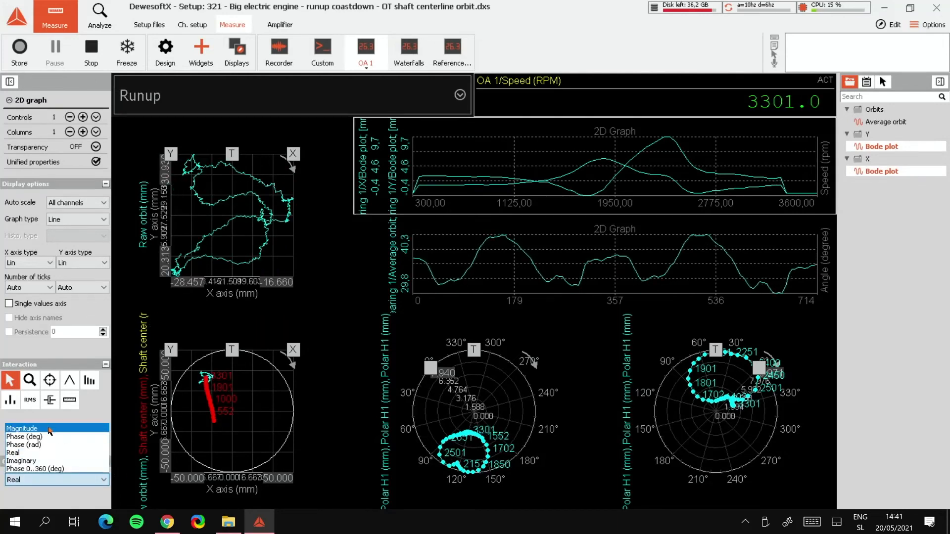
pyautogui.click(21, 429)
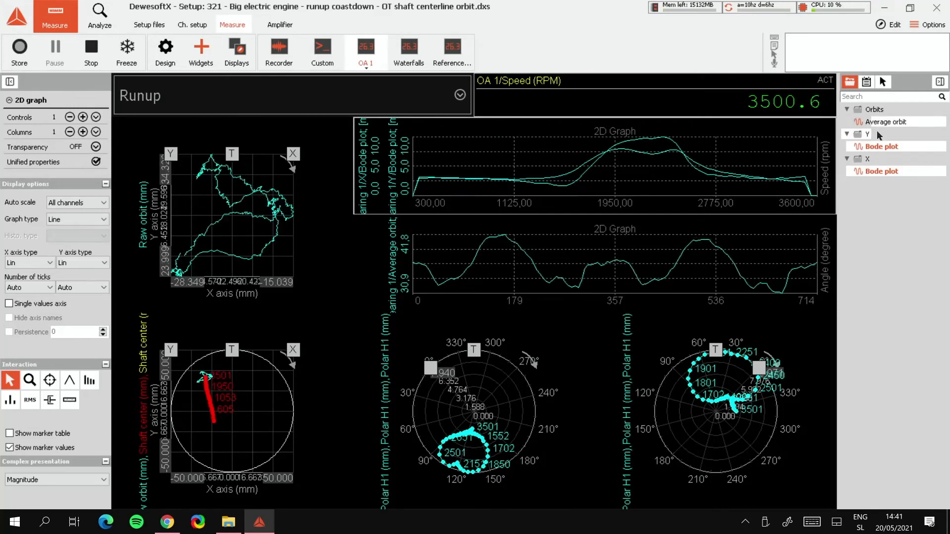
# Change the color of the X probe's Bode plot channel to crimson
pyautogui.rightClick(892, 172)
pyautogui.click(896, 200)
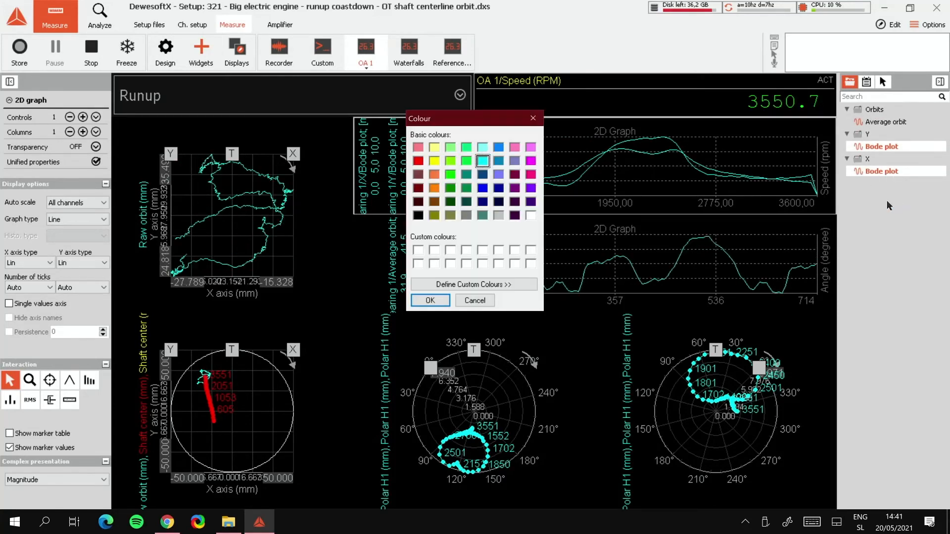
pyautogui.click(430, 301)
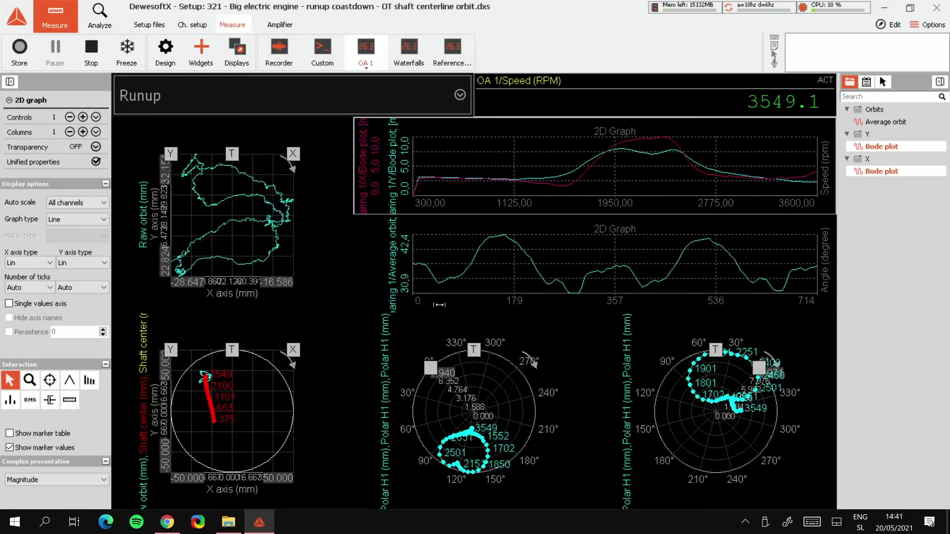
# Try the Bode plot's complex presentation as Phase (deg) and as Phase 0..360 (deg)
pyautogui.click(88, 479)
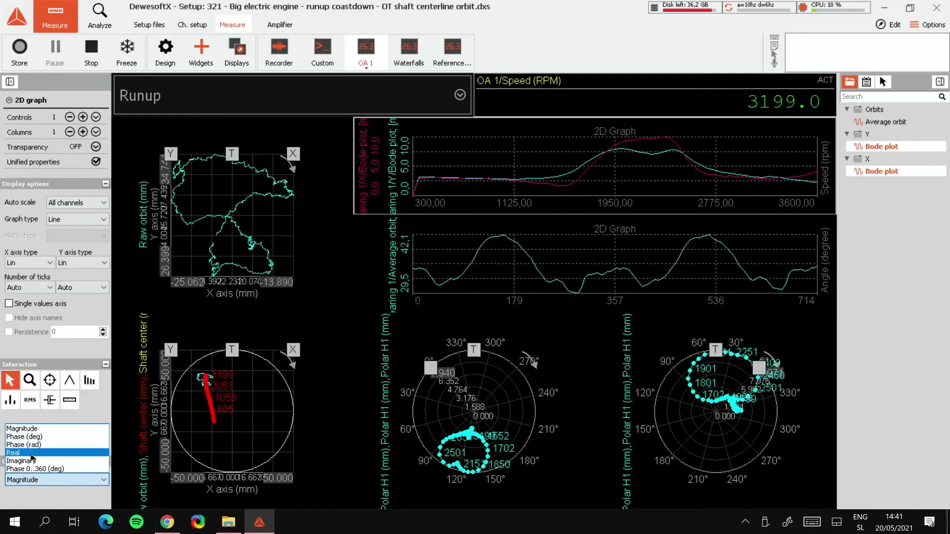
pyautogui.click(39, 437)
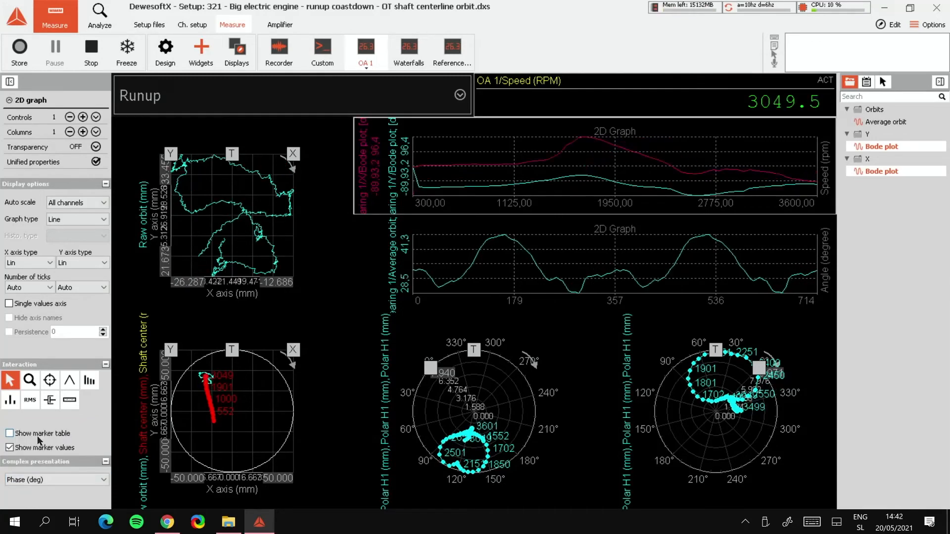
pyautogui.click(44, 482)
pyautogui.click(33, 468)
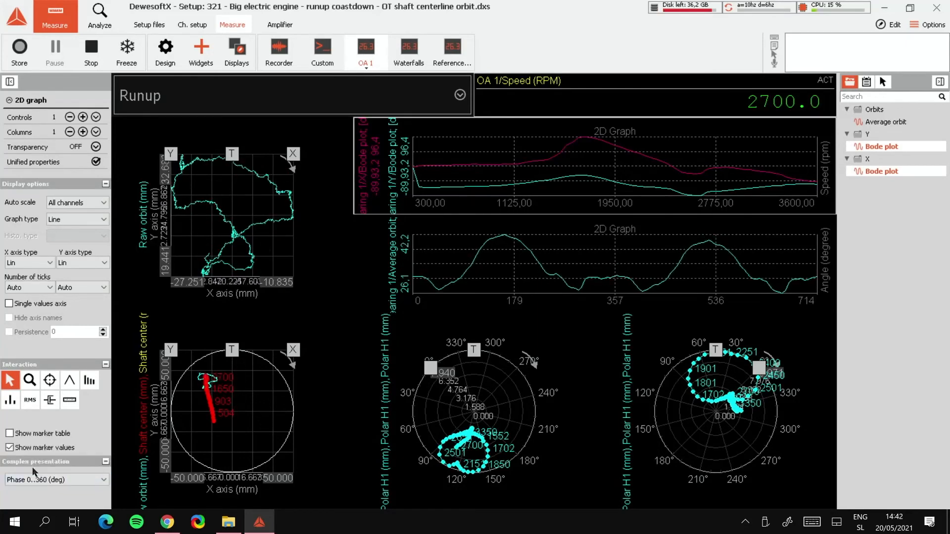
# Try the Bode plot's complex presentation as Real, and return it to Magnitude
pyautogui.click(35, 479)
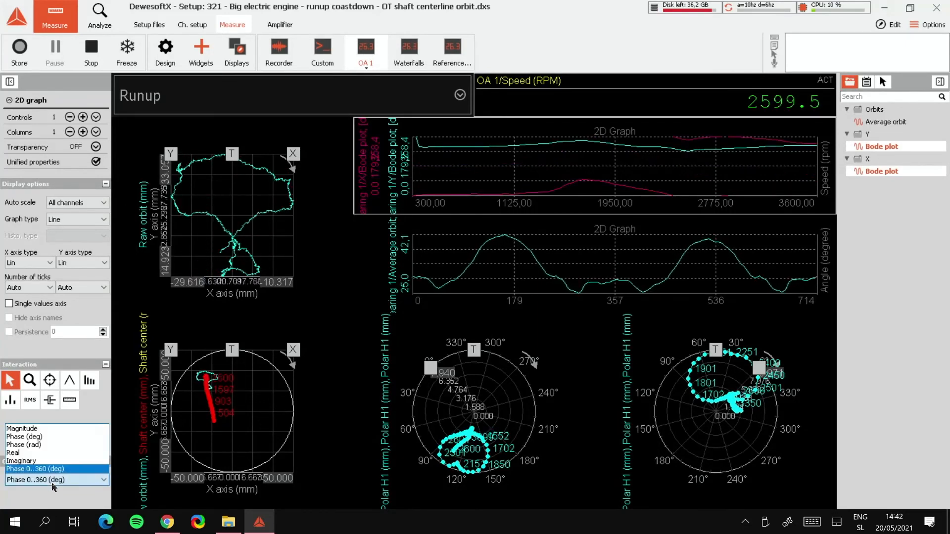
pyautogui.click(26, 454)
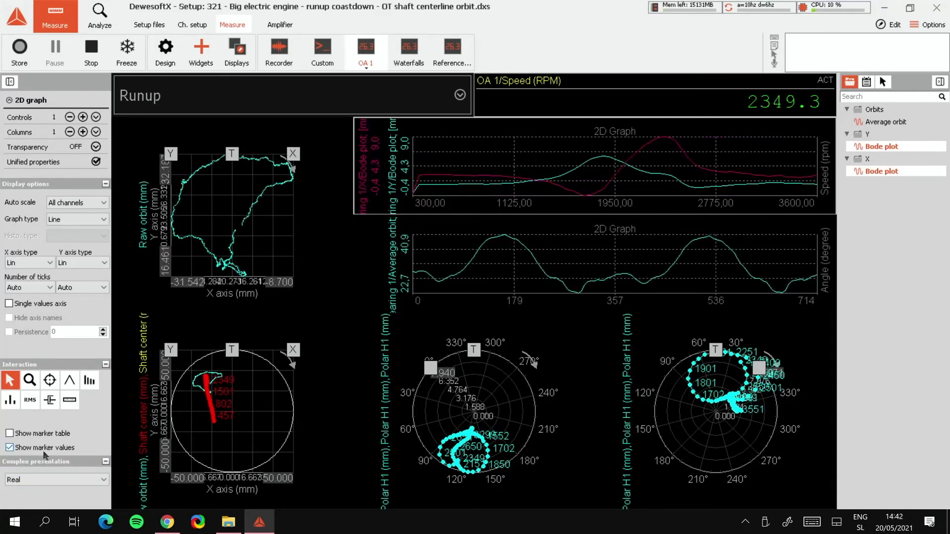
pyautogui.click(36, 476)
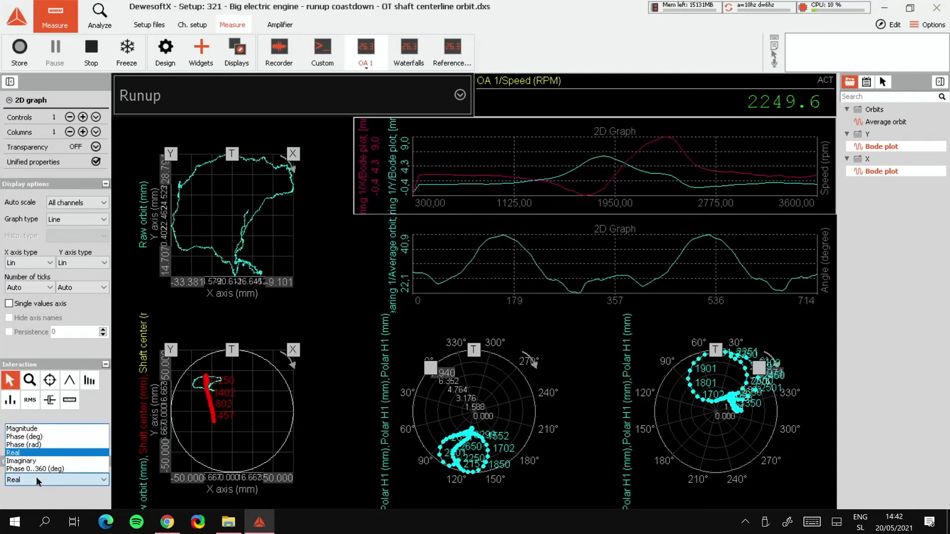
pyautogui.click(26, 429)
# Replace the Raw orbit channel with the Average orbit channel in the upper orbit plot
pyautogui.click(446, 252)
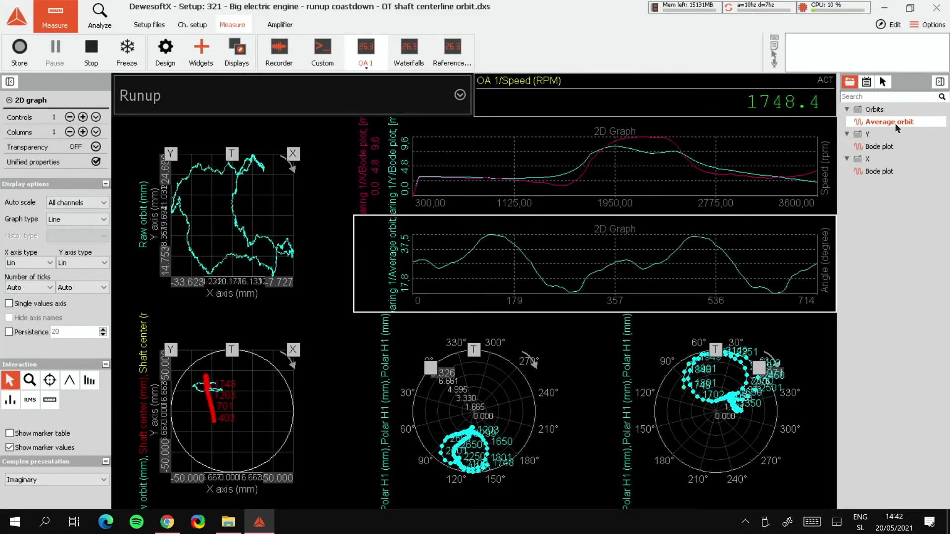
pyautogui.click(250, 232)
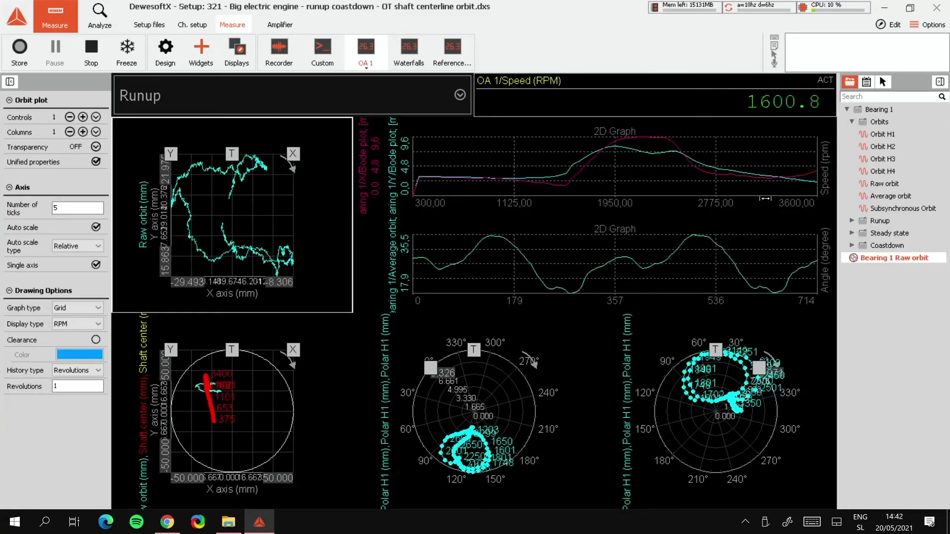
pyautogui.click(853, 258)
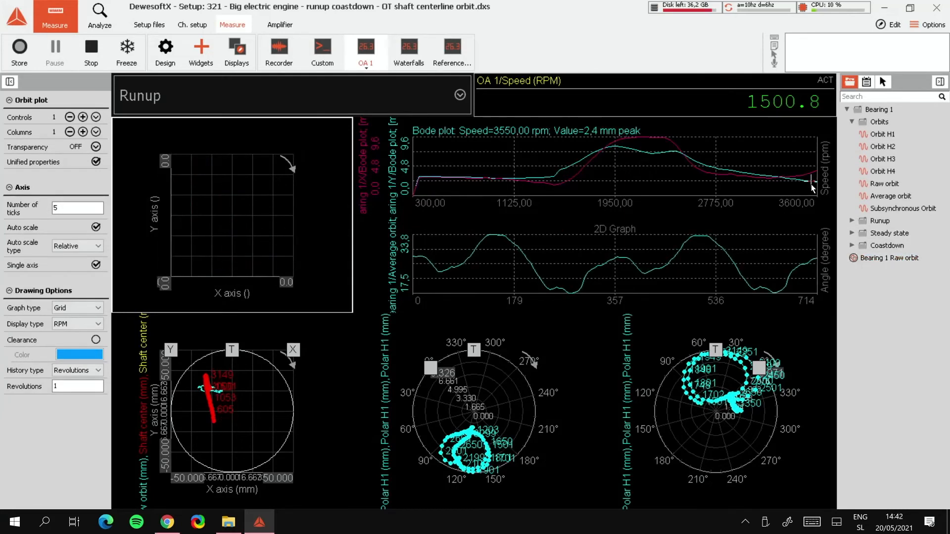
pyautogui.click(896, 198)
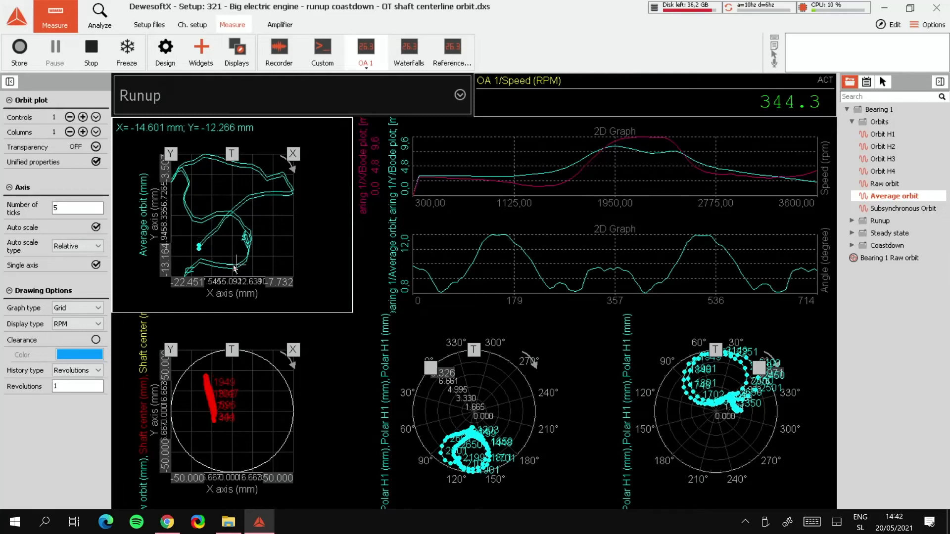
# Increase the number of average orbit periods in Bearing 1's channel setup and return to the measurement
pyautogui.click(576, 274)
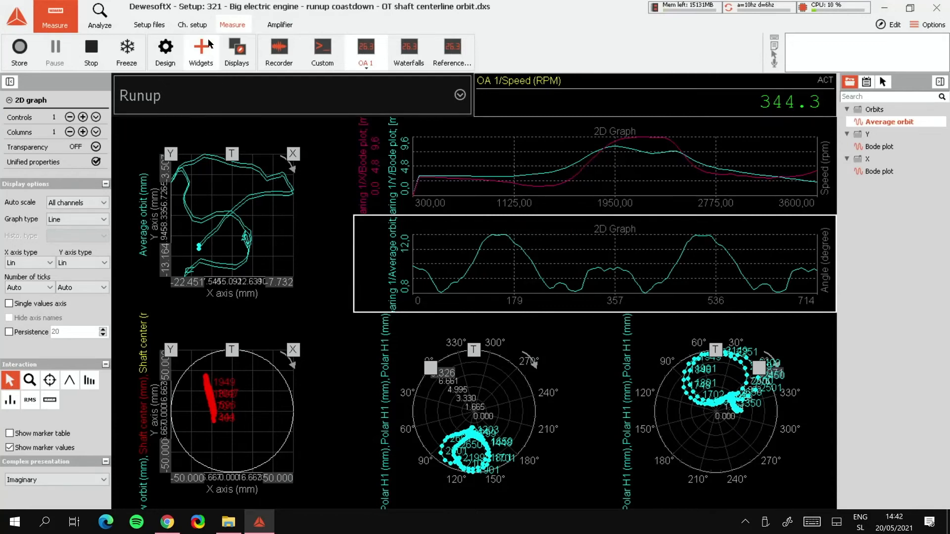
pyautogui.click(199, 26)
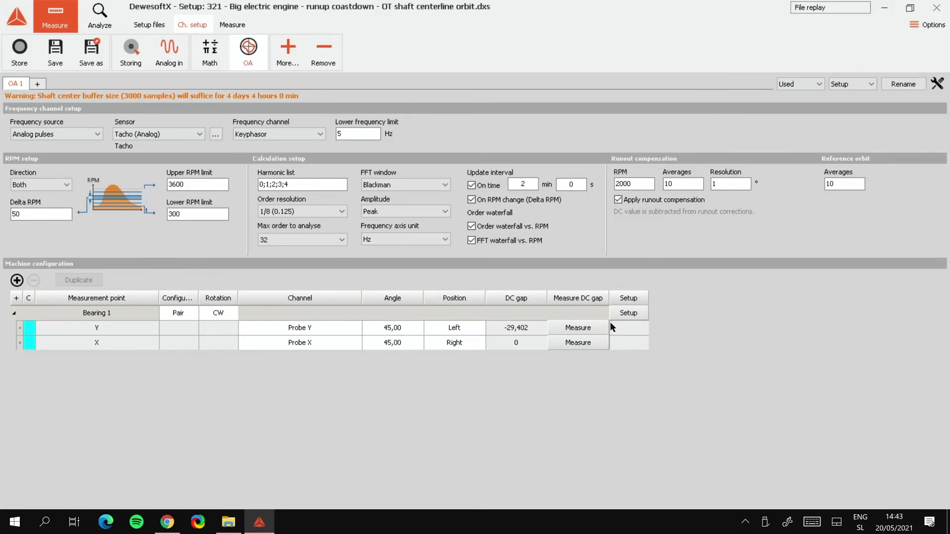
pyautogui.click(628, 314)
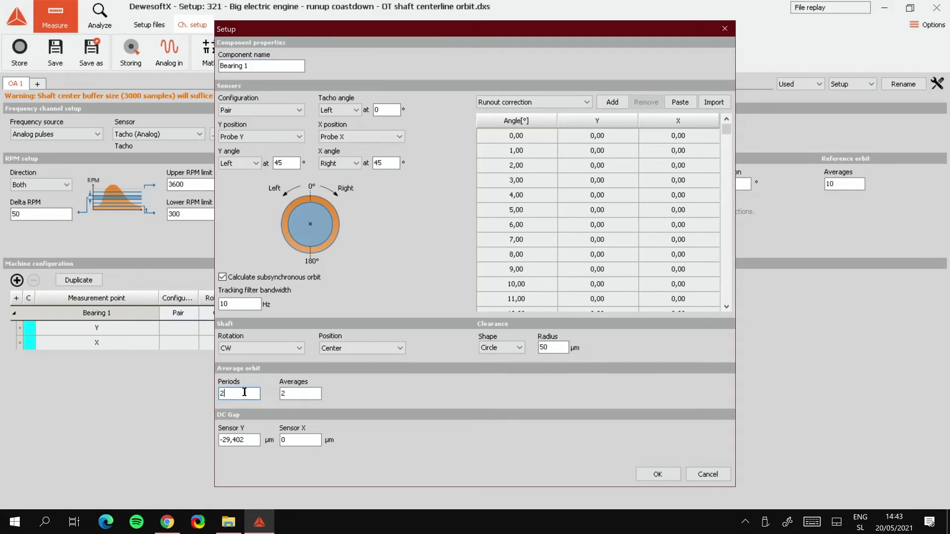
pyautogui.press('BackSpace')
pyautogui.click(650, 475)
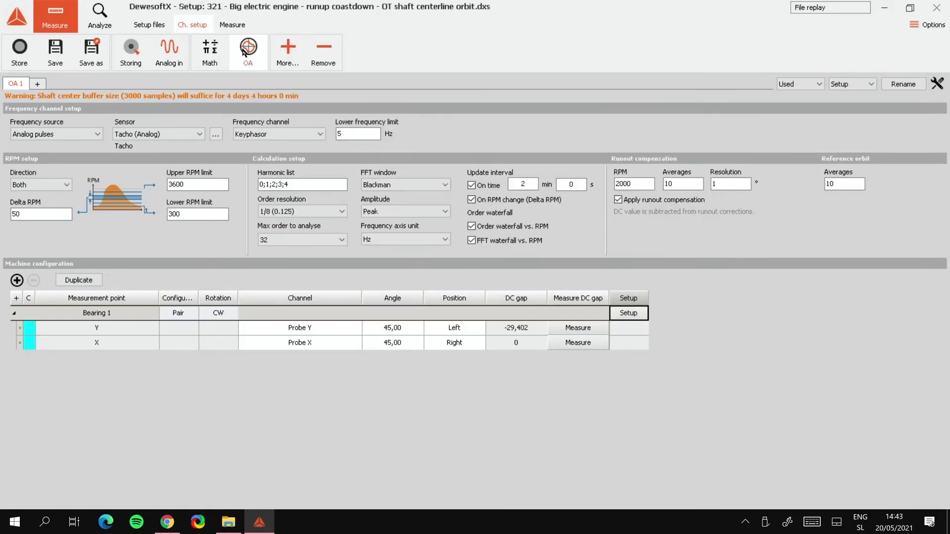
pyautogui.click(232, 24)
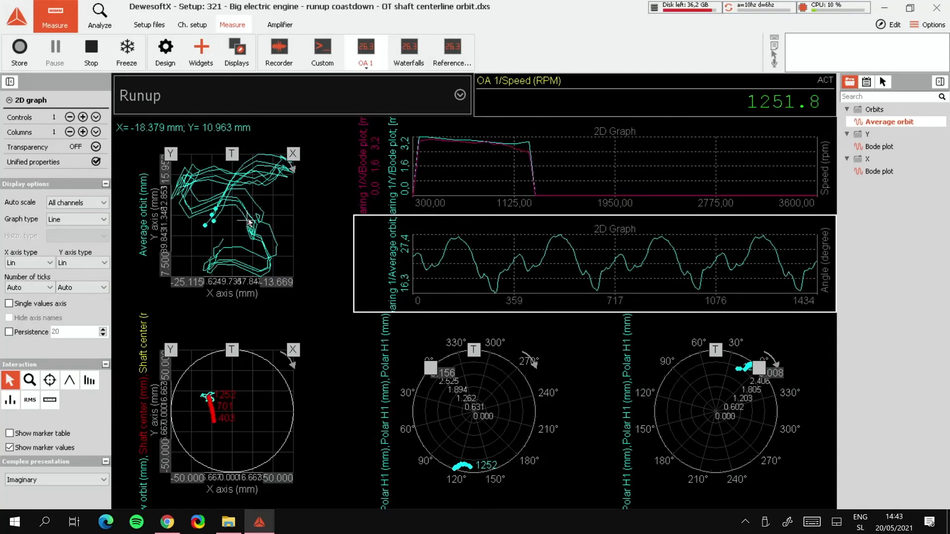
# Set the measurement direction to Coastdown once the machine speed starts falling
pyautogui.click(487, 462)
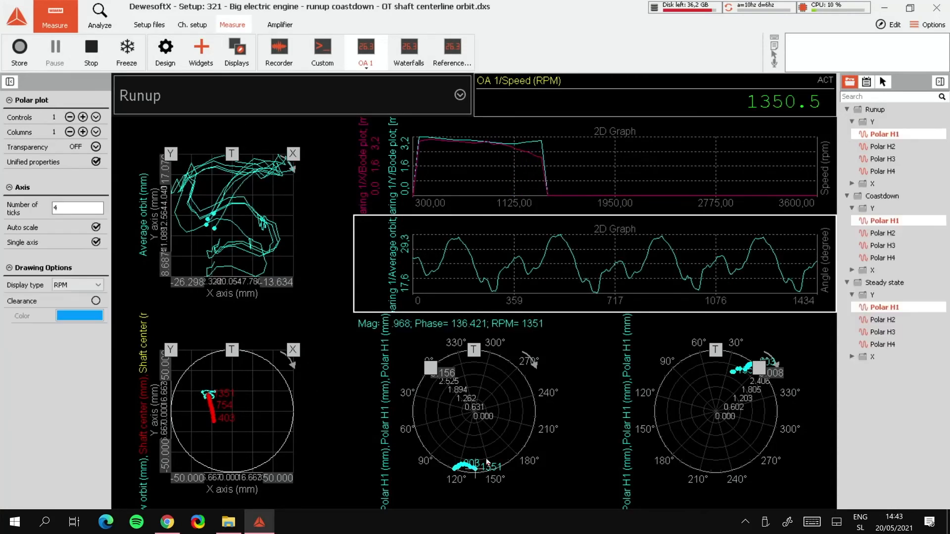
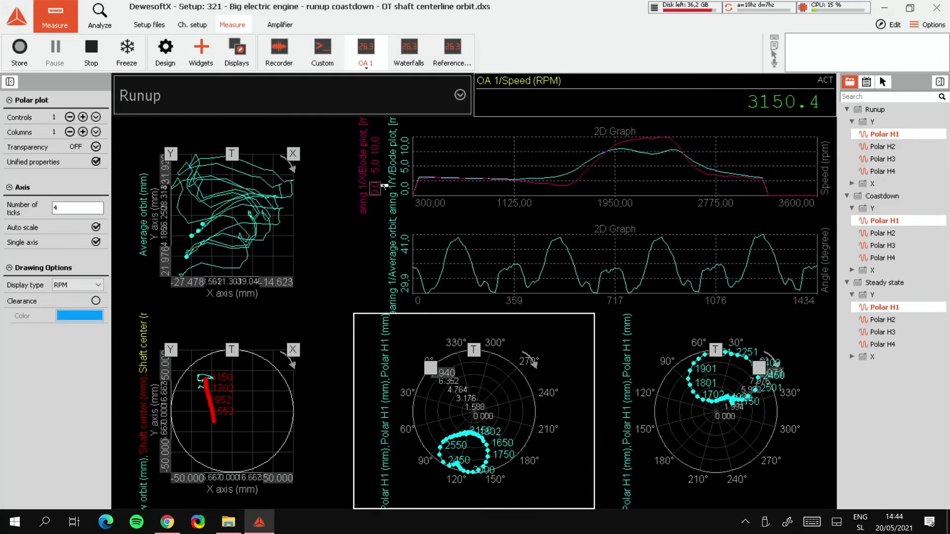
pyautogui.click(460, 95)
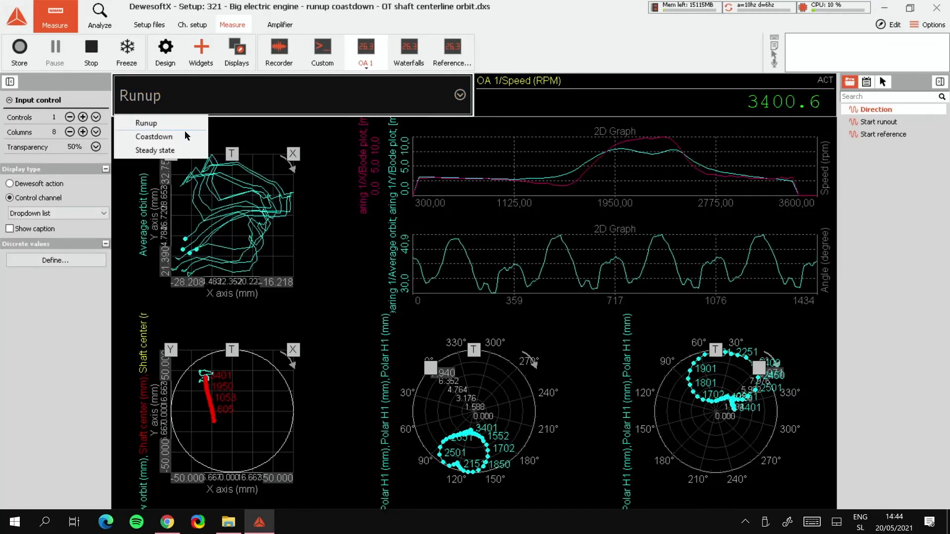
pyautogui.click(333, 139)
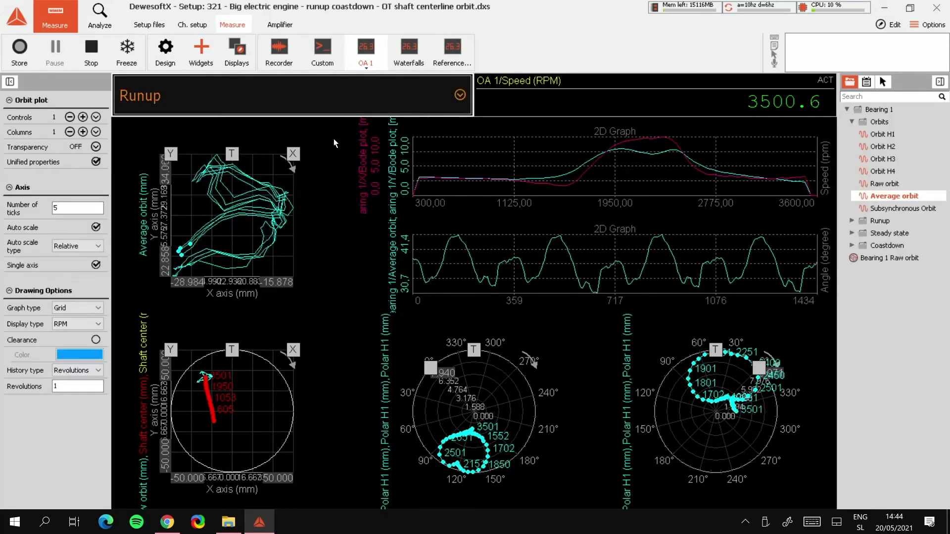
pyautogui.click(461, 97)
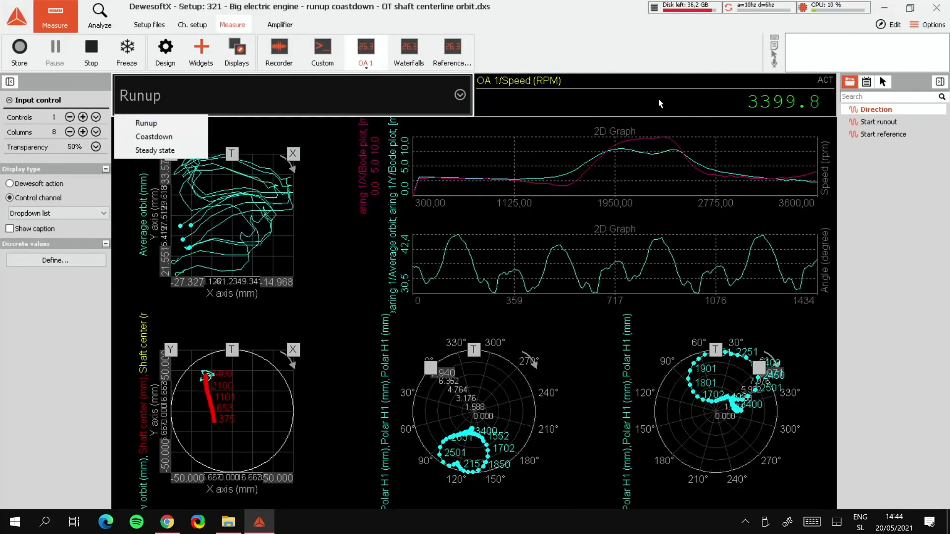
pyautogui.click(177, 139)
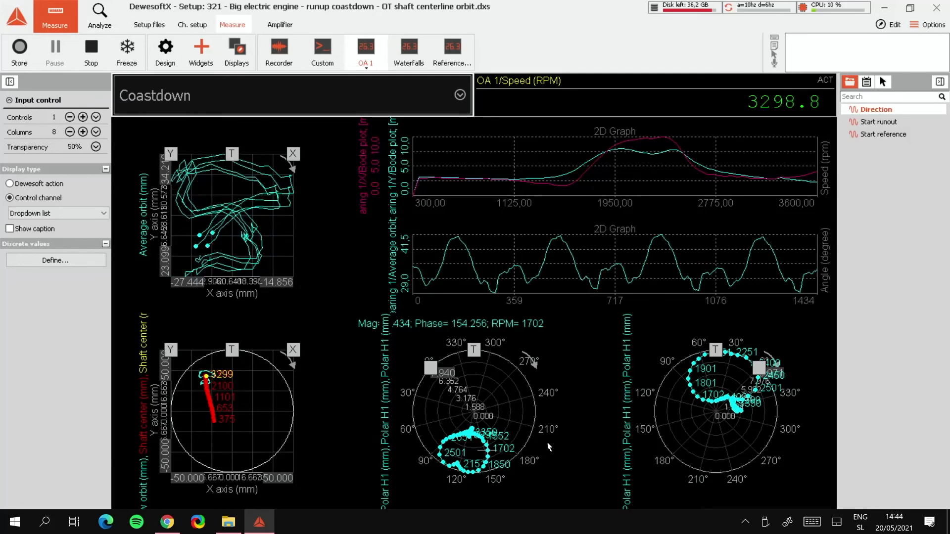
# Change the color of the Coastdown Polar H1 channel in the Y probe's polar plot to orange
pyautogui.click(524, 412)
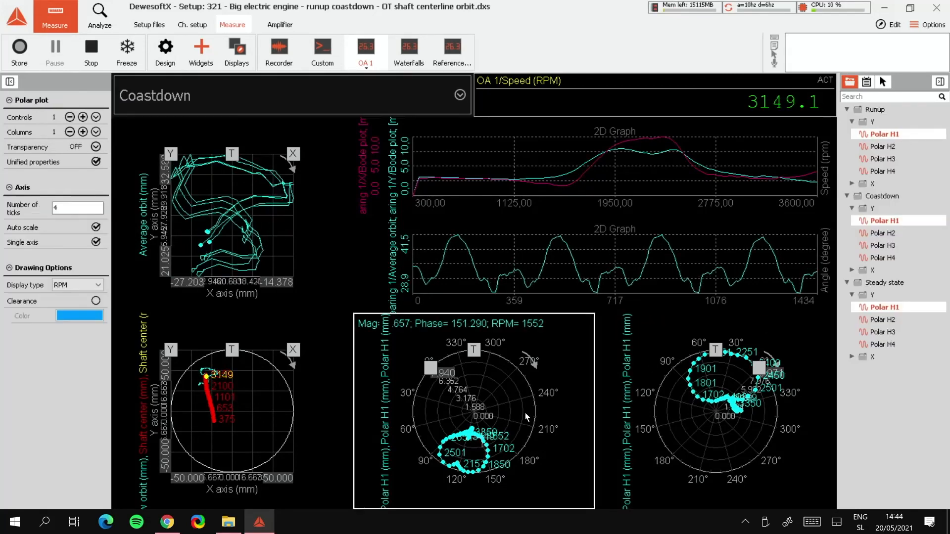
pyautogui.rightClick(888, 223)
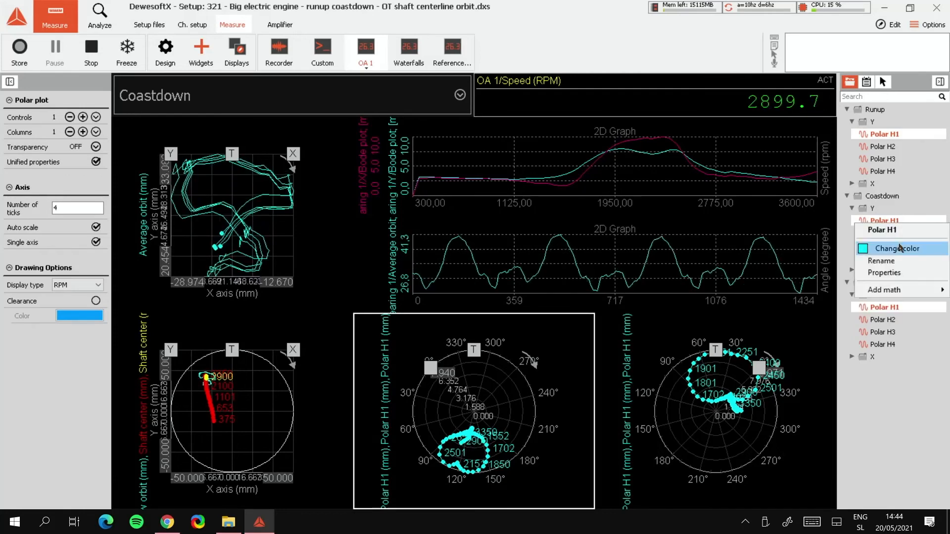
pyautogui.click(898, 248)
pyautogui.click(435, 188)
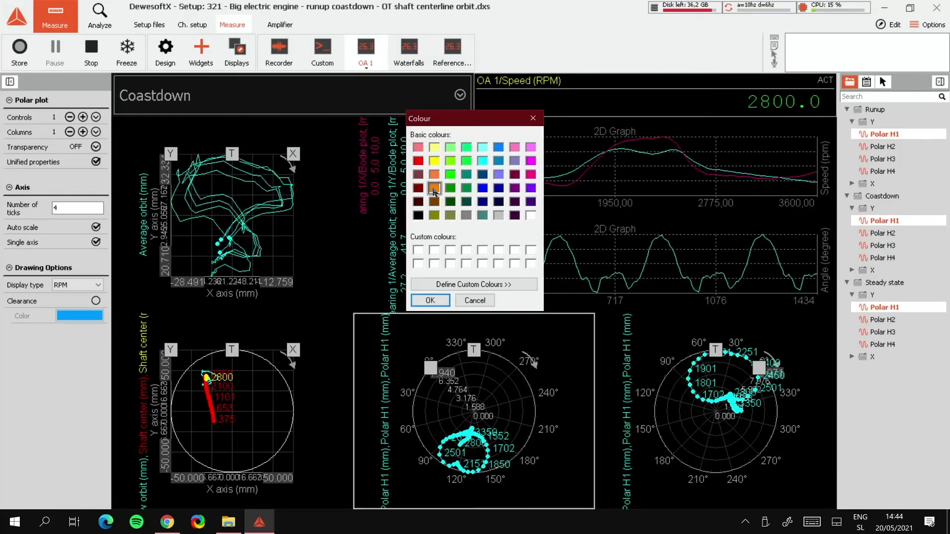
pyautogui.click(430, 301)
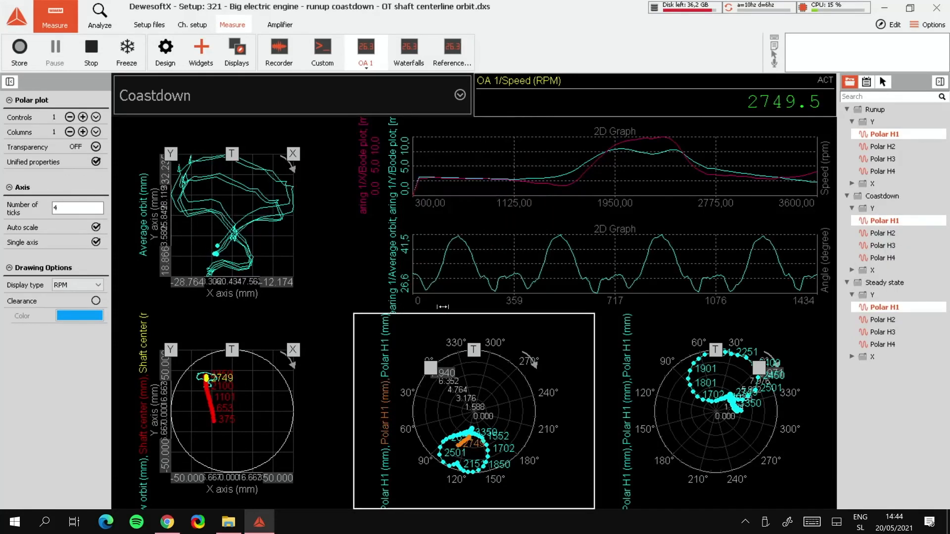
pyautogui.click(505, 417)
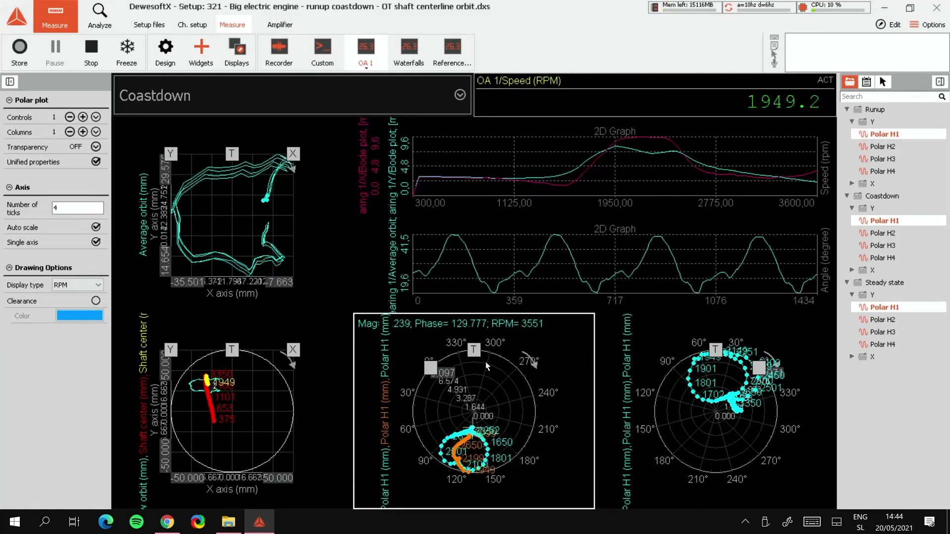
# Replace the Average orbit in the upper orbit plot with the harmonic channels Orbit H1, H2, H3 and H4
pyautogui.click(236, 224)
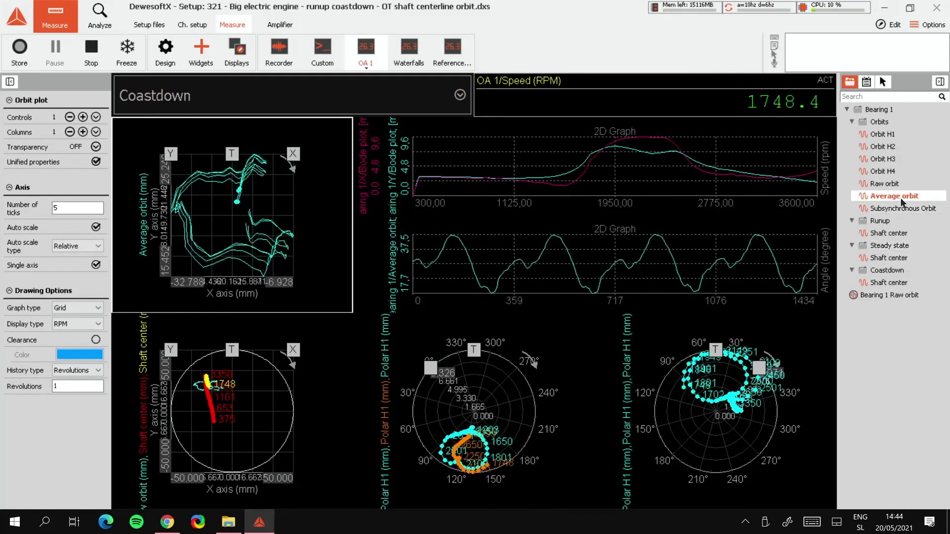
pyautogui.moveTo(901, 201)
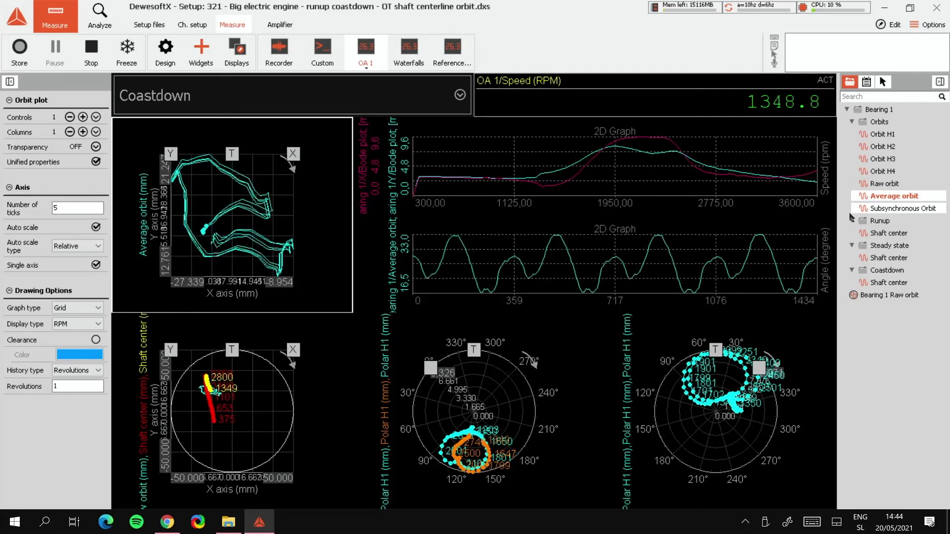
pyautogui.click(912, 196)
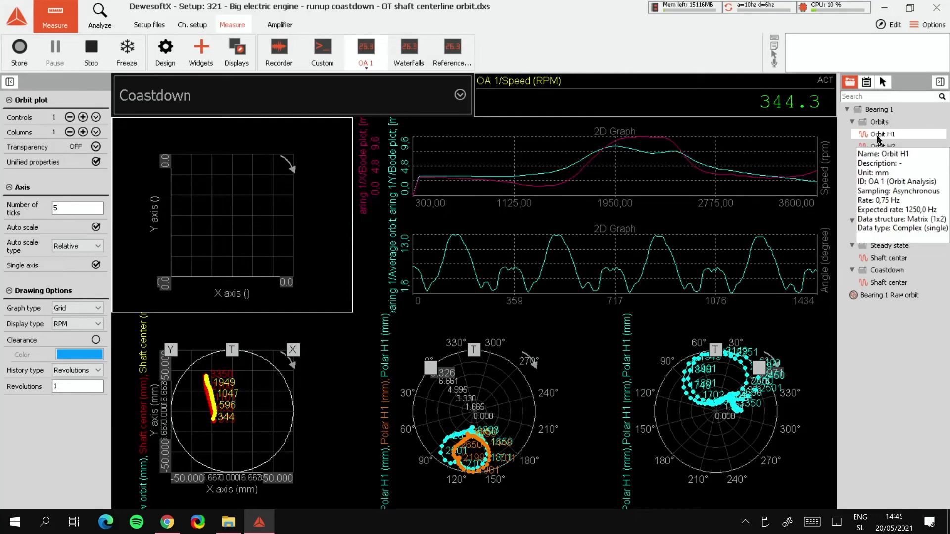
pyautogui.click(878, 138)
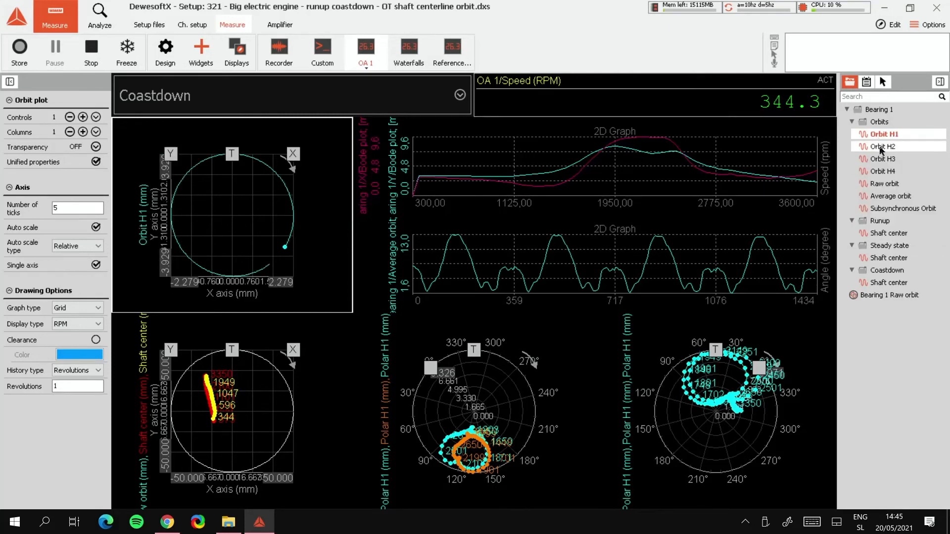
pyautogui.click(884, 148)
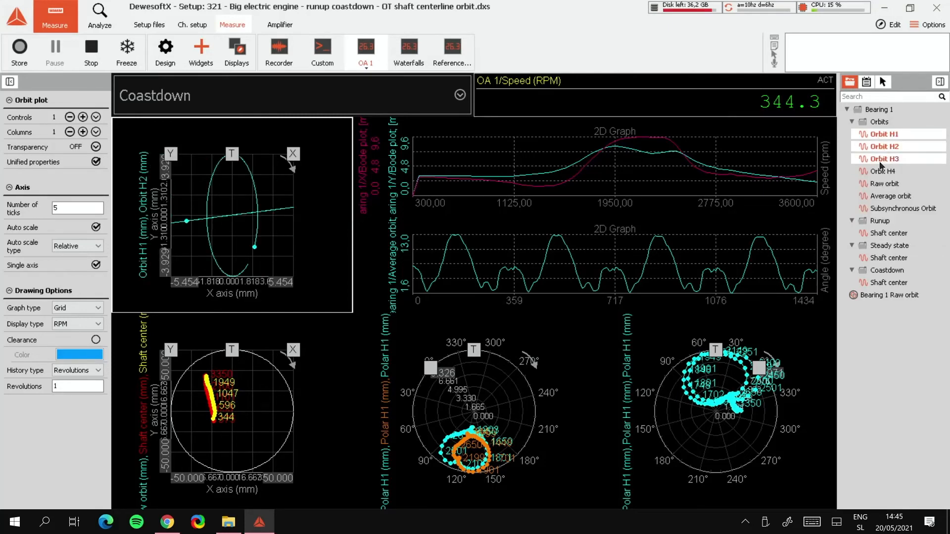
pyautogui.click(884, 171)
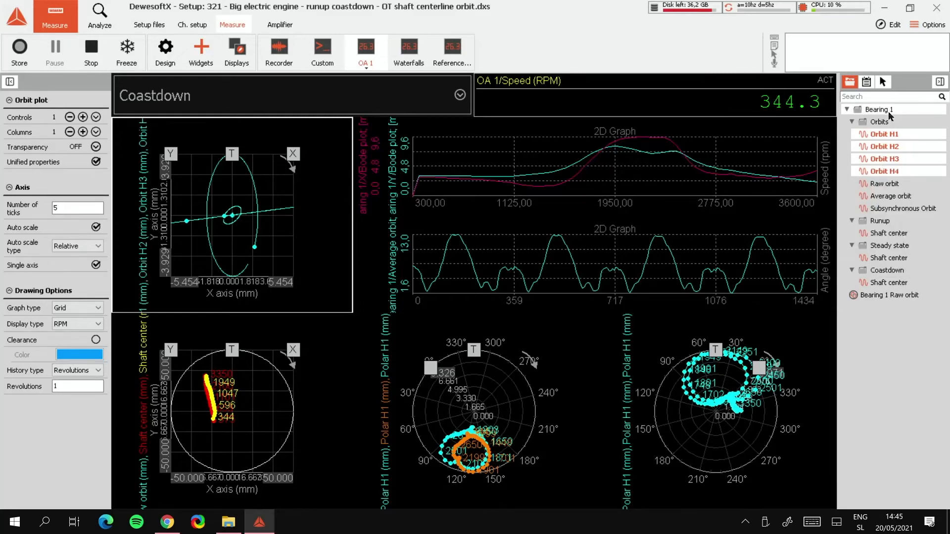
# Change the color of the Orbit H2 channel to yellow
pyautogui.rightClick(893, 147)
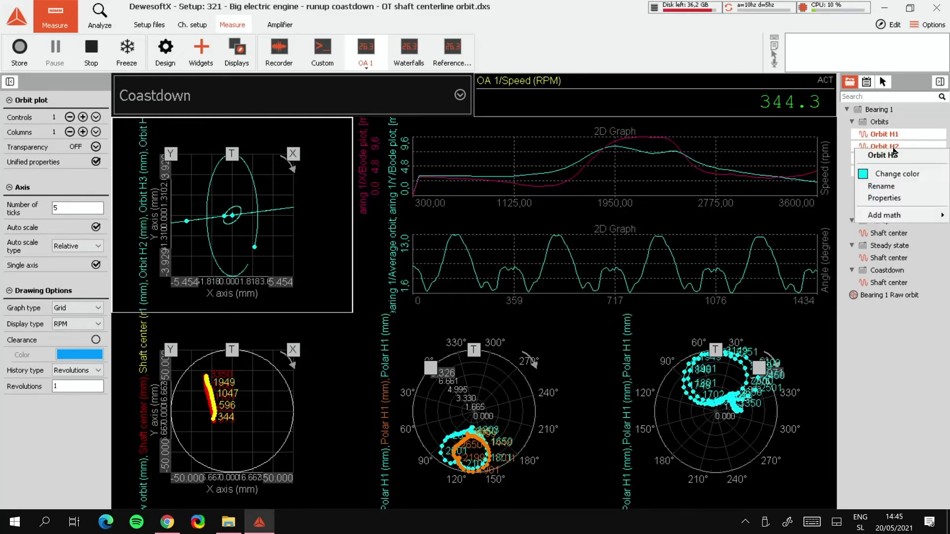
pyautogui.click(889, 176)
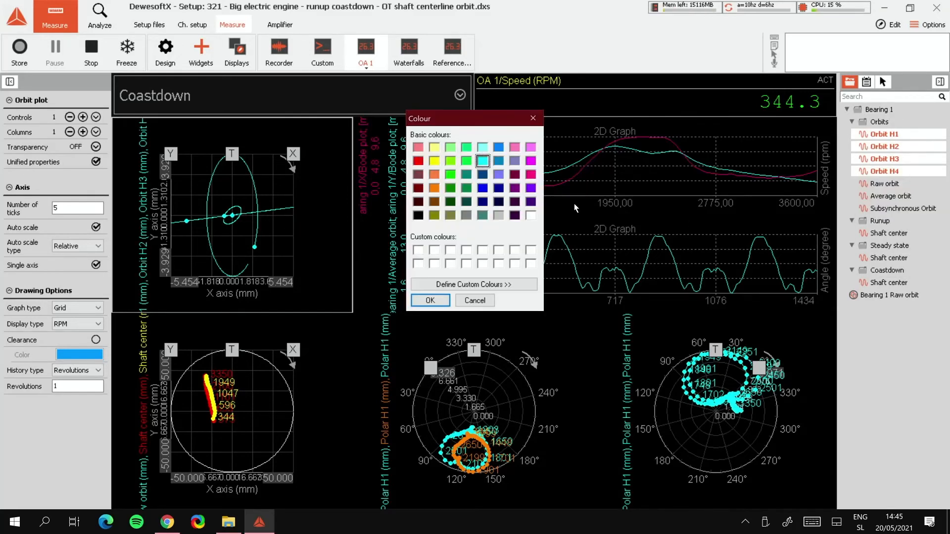
pyautogui.click(430, 300)
# Change the color of the Orbit H3 channel to orange
pyautogui.moveTo(890, 173)
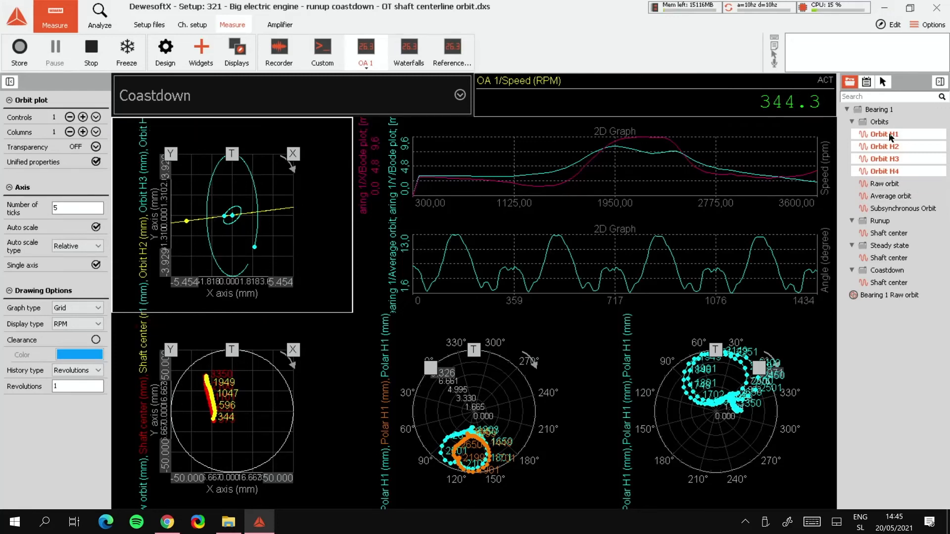
pyautogui.rightClick(889, 160)
pyautogui.click(897, 184)
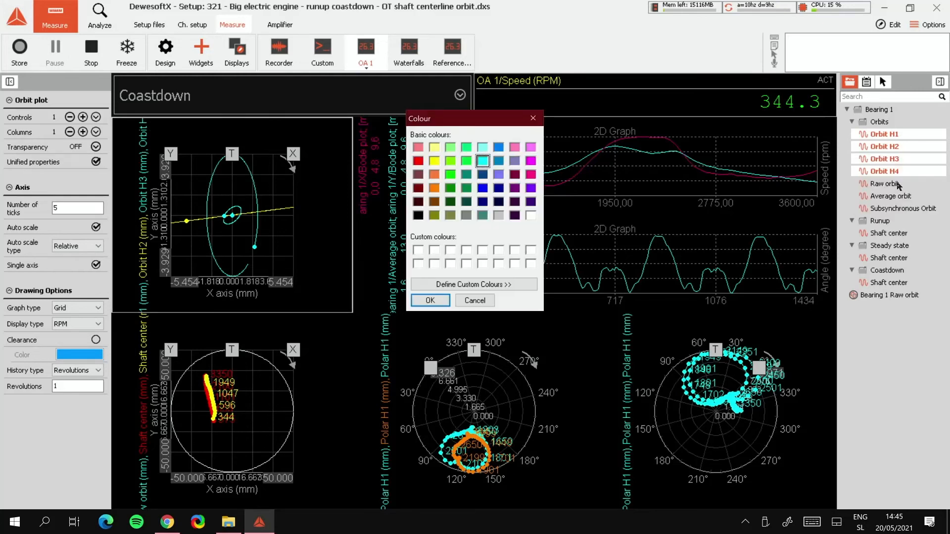
pyautogui.click(435, 188)
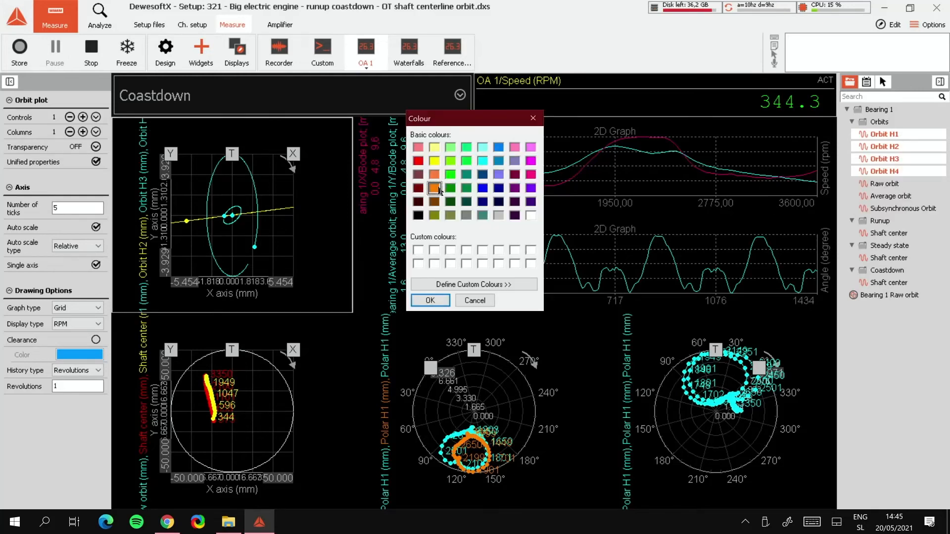
pyautogui.click(430, 300)
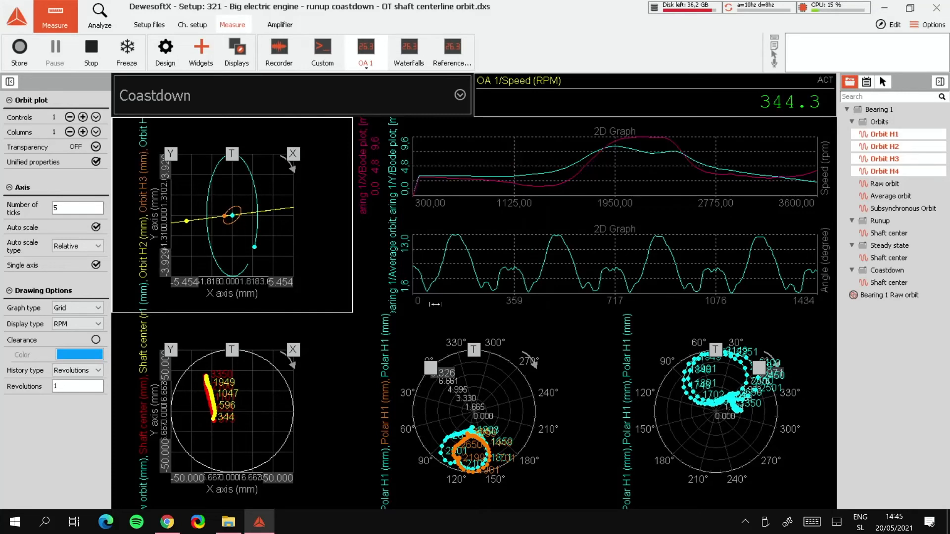
# Restart the measurement and start the runout recording on OA 1's Runout compensation display at about 2000 RPM
pyautogui.moveTo(252, 250)
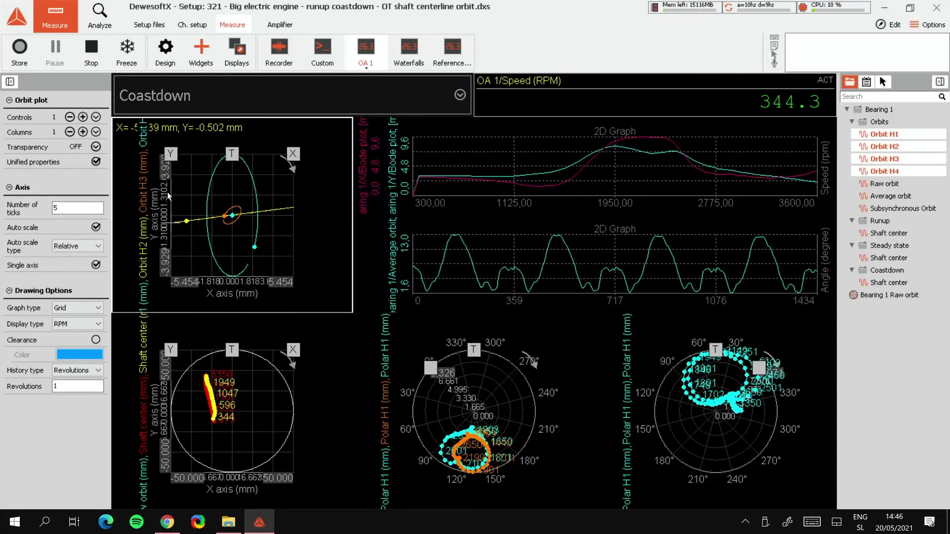
pyautogui.click(549, 111)
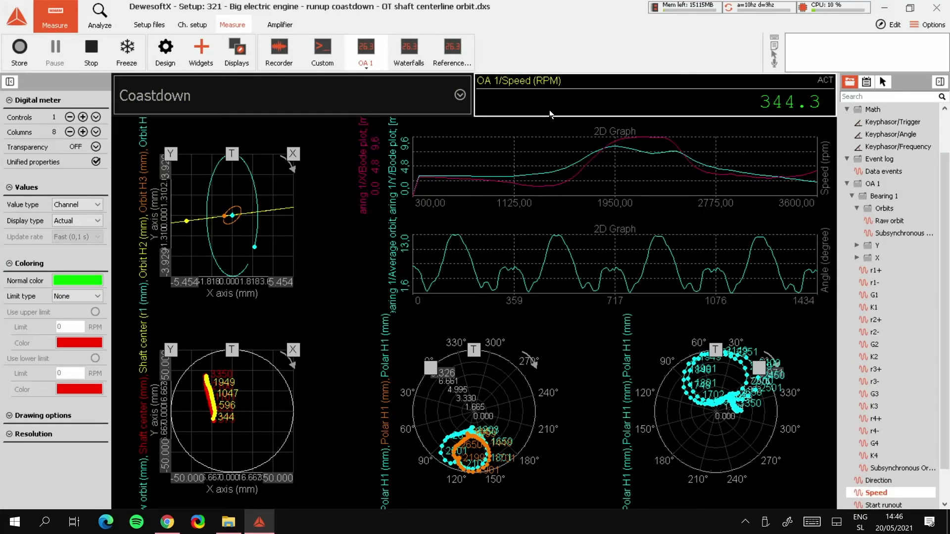
pyautogui.click(186, 25)
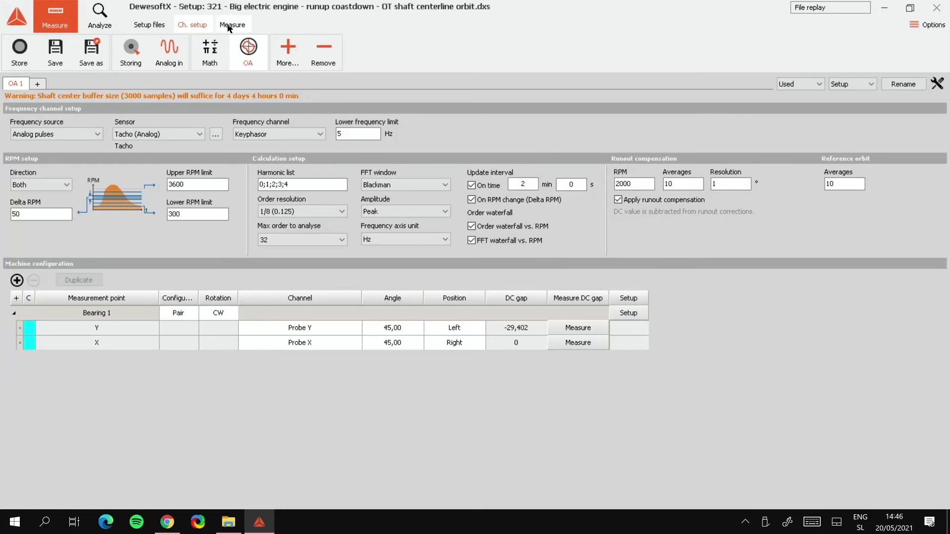
pyautogui.click(228, 24)
pyautogui.click(365, 58)
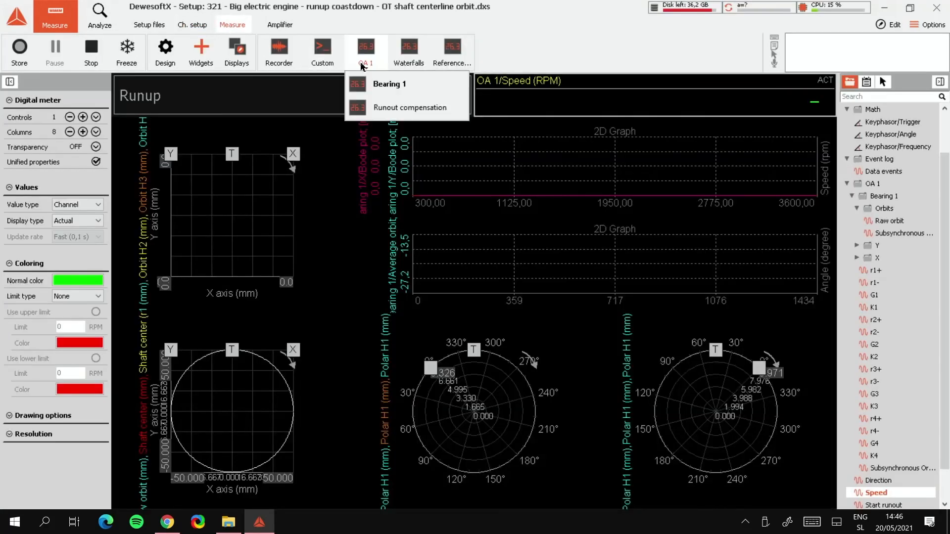
pyautogui.click(385, 111)
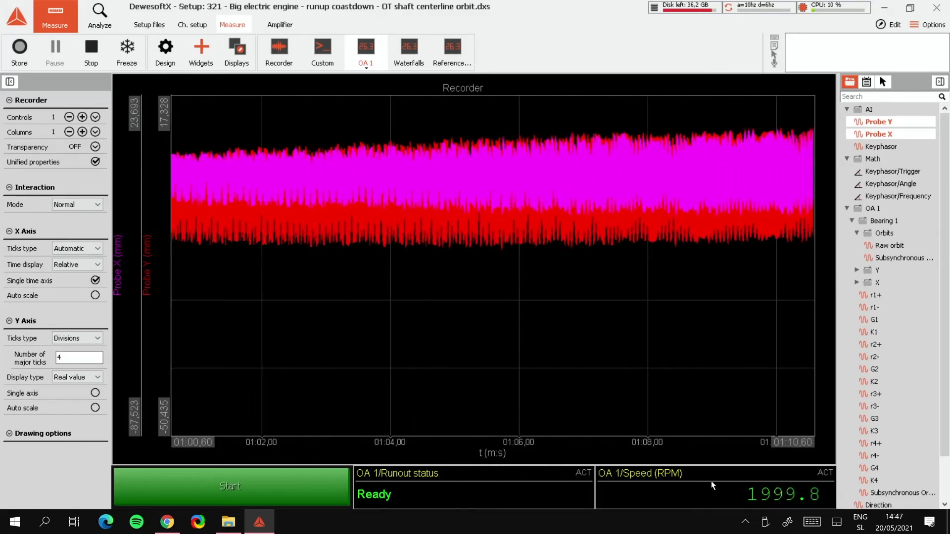
pyautogui.click(195, 491)
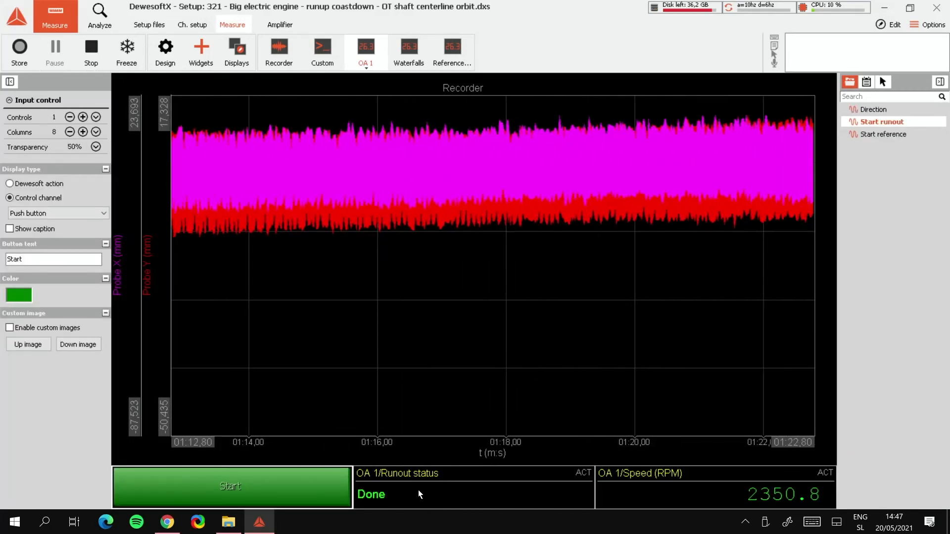
# Review Bearing 1's Runout correction table in the orbit analysis channel setup and accept it
pyautogui.click(193, 25)
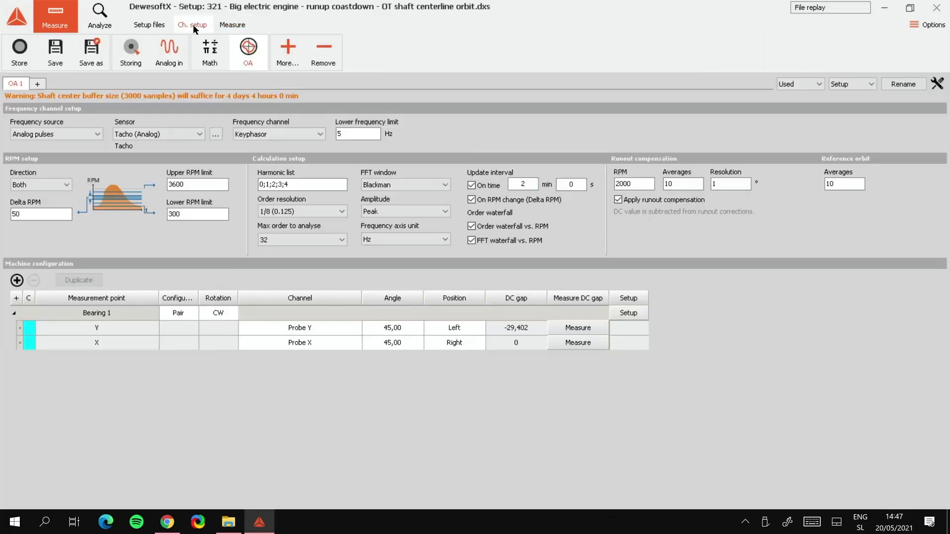
pyautogui.click(624, 313)
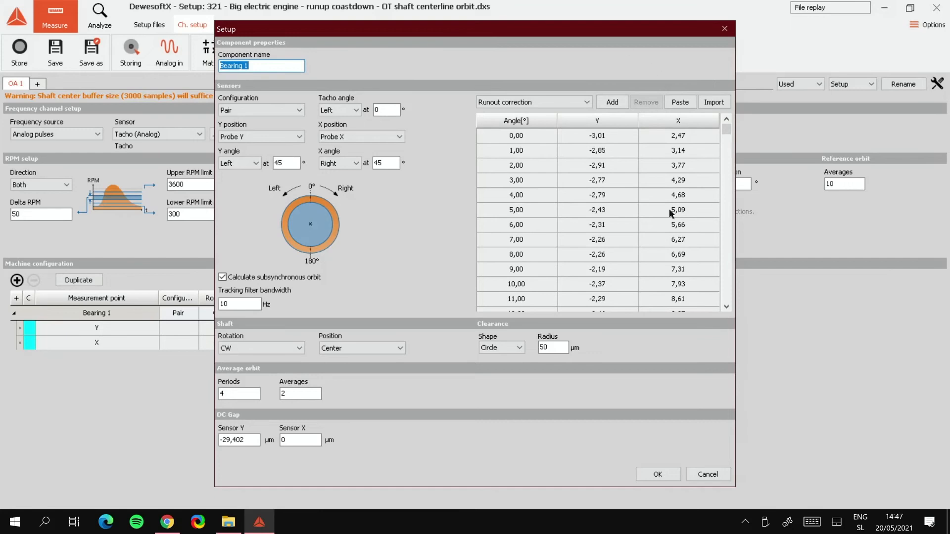
pyautogui.moveTo(729, 134)
pyautogui.mouseDown()
pyautogui.moveTo(727, 310)
pyautogui.moveTo(734, 134)
pyautogui.mouseUp()
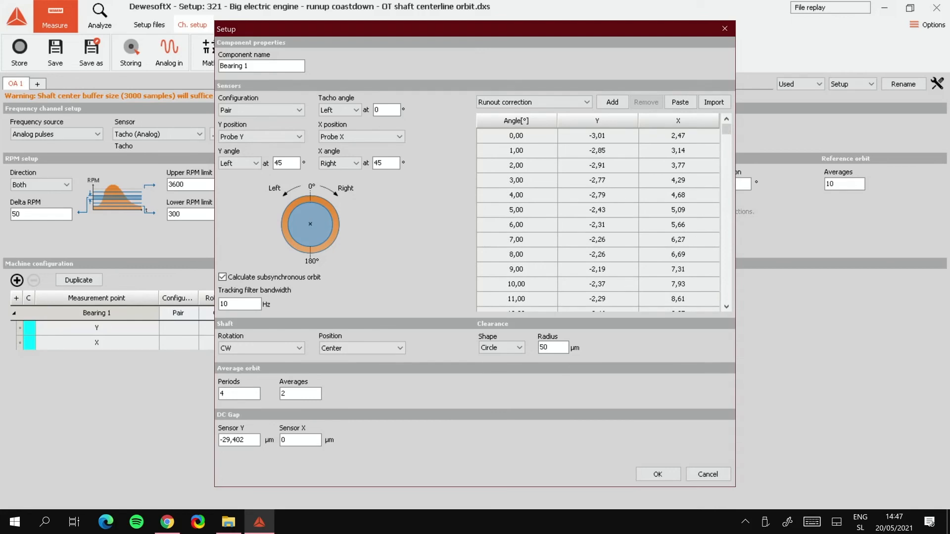
pyautogui.click(654, 475)
# Save the setup, reload it from the setup files and inspect Bearing 1's Runout correction table
pyautogui.click(54, 63)
pyautogui.click(147, 27)
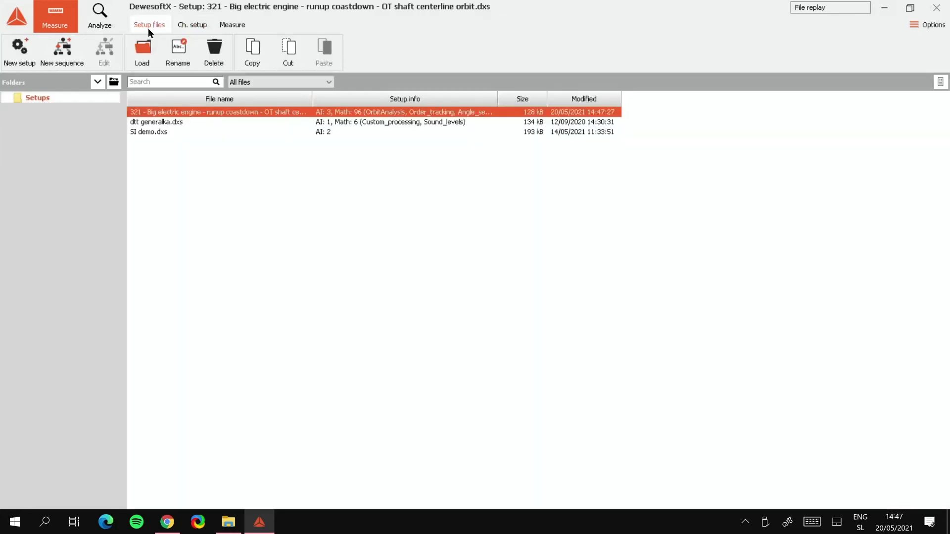
pyautogui.doubleClick(173, 111)
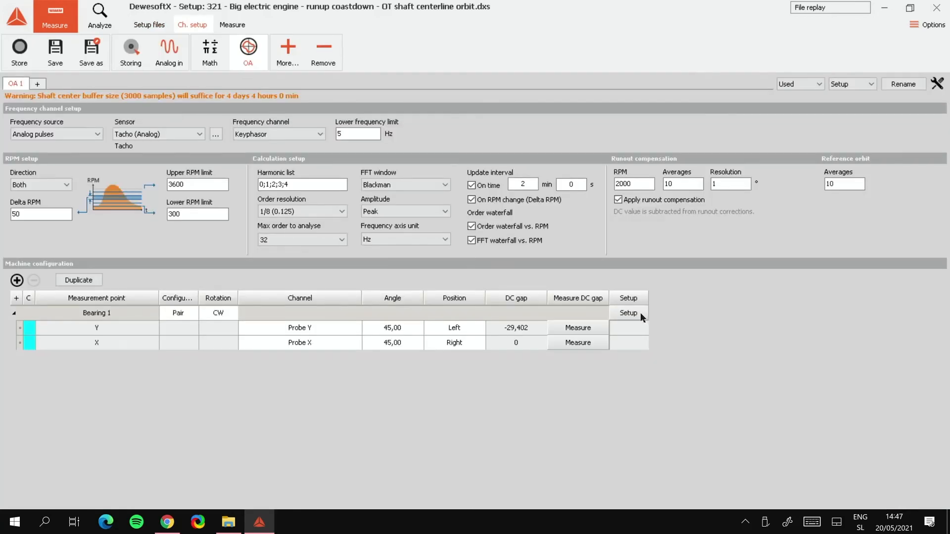
pyautogui.click(641, 314)
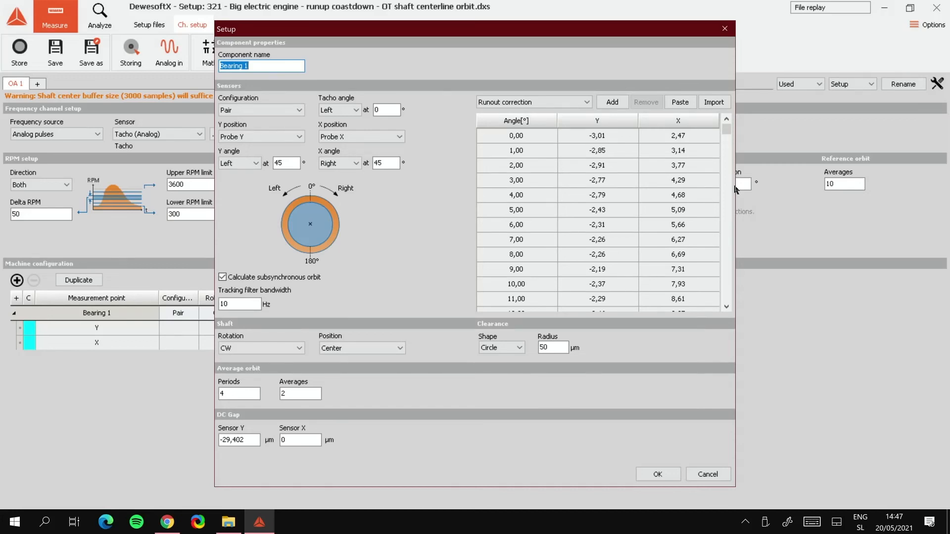
pyautogui.click(704, 473)
# Restart the measurement and start the reference orbit capture on the Reference display
pyautogui.click(243, 27)
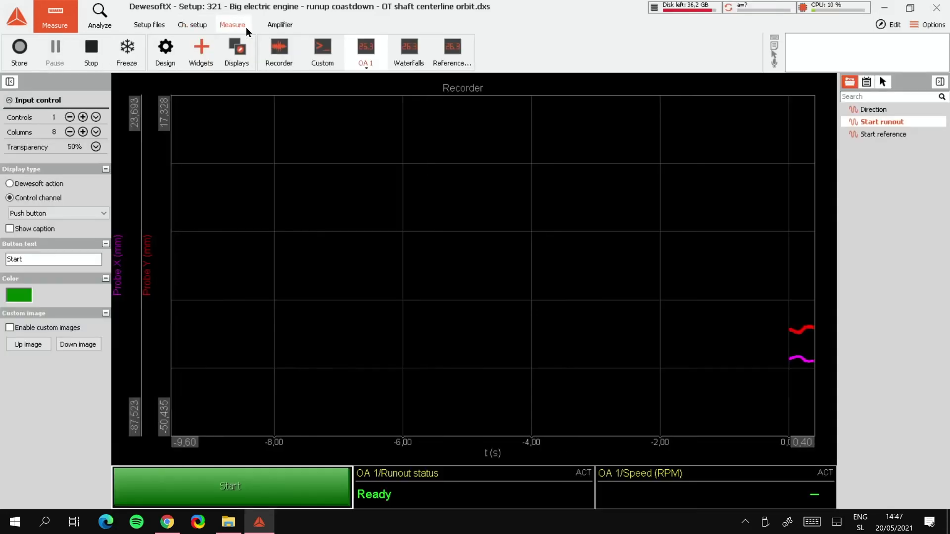
pyautogui.click(447, 56)
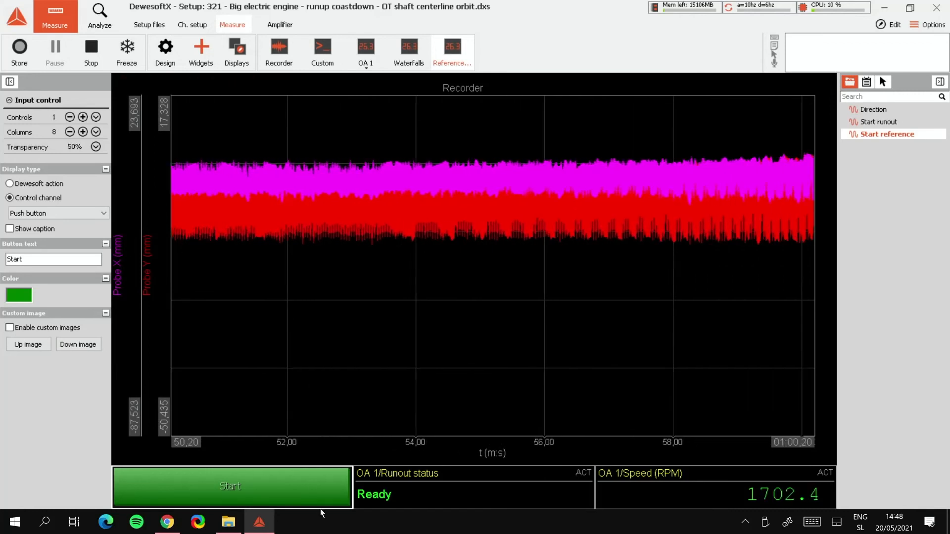
pyautogui.click(231, 487)
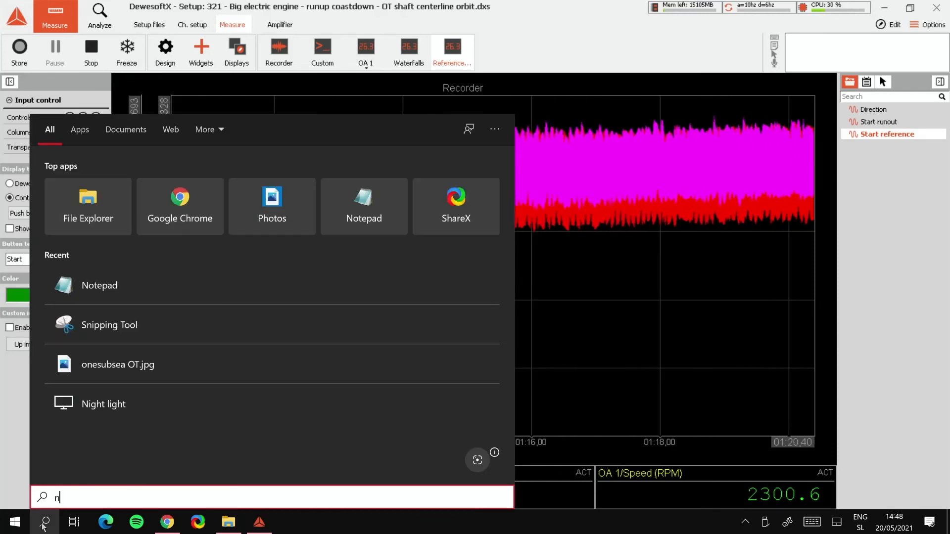
# Open Notepad in a maximized window and paste the copied reference orbit data into the empty document
pyautogui.write('not')
pyautogui.press('Return')
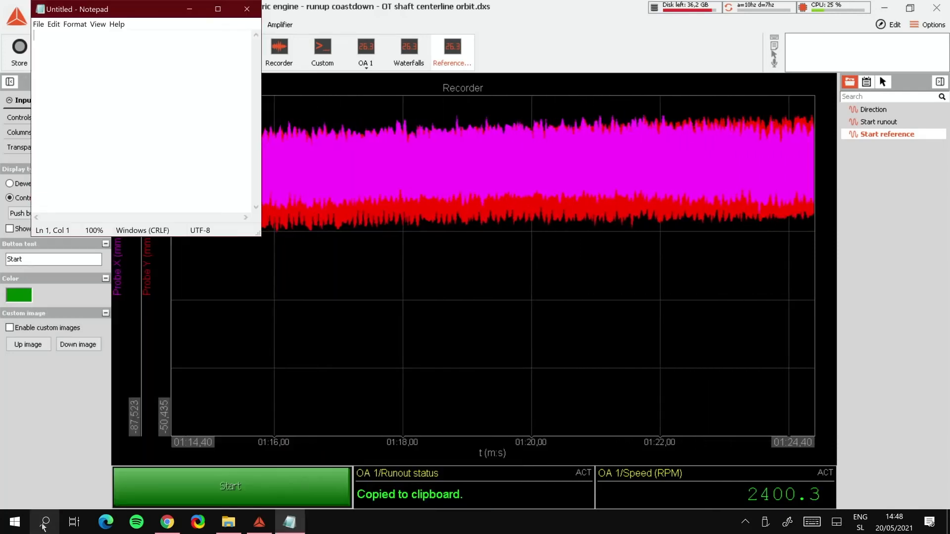
pyautogui.doubleClick(223, 9)
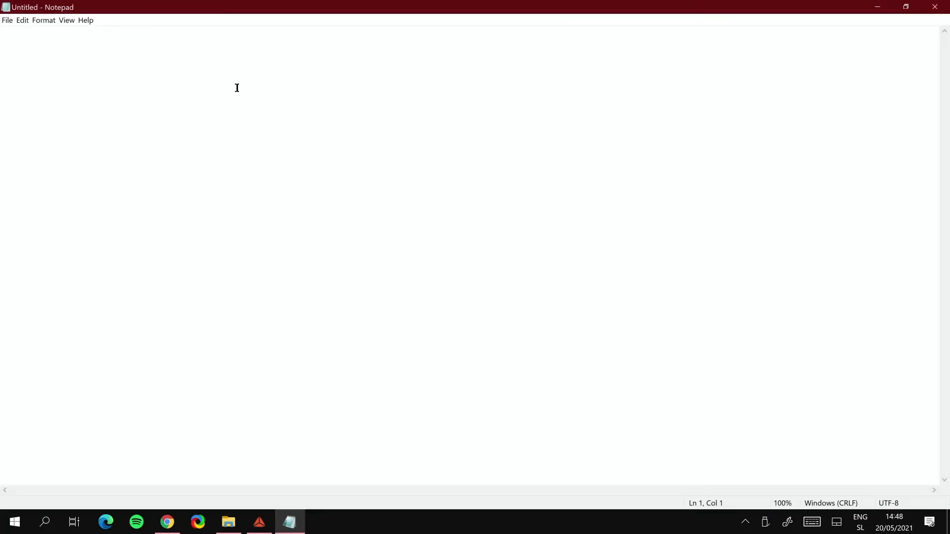
pyautogui.hotkey('ctrl', 'v')
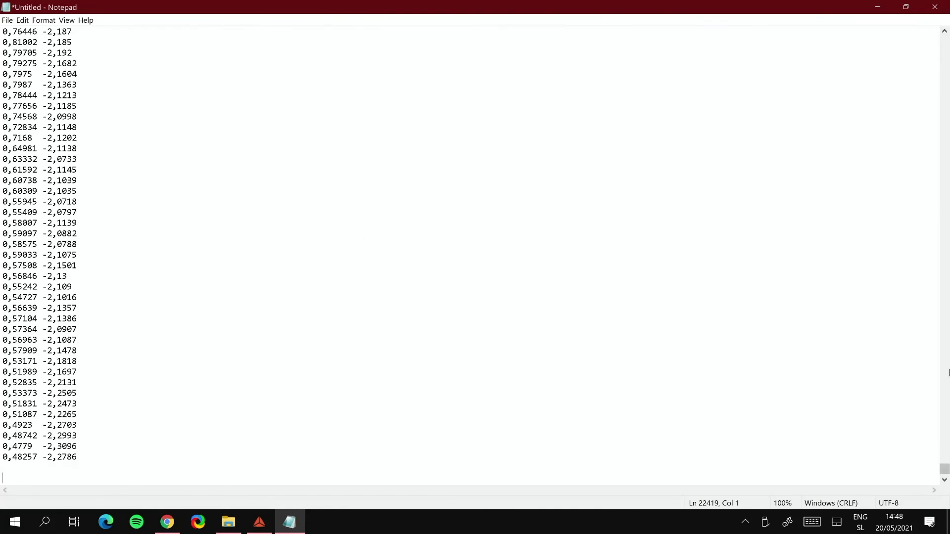
# Delete the Bearing 1 and Y/X header lines from the start of the pasted data
pyautogui.moveTo(943, 469); pyautogui.dragTo(948, 90)
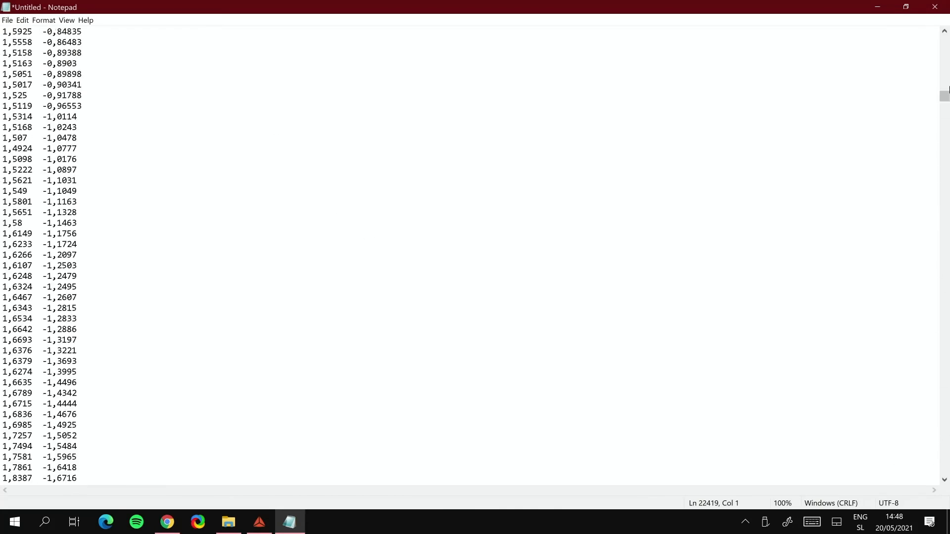
pyautogui.click(945, 107)
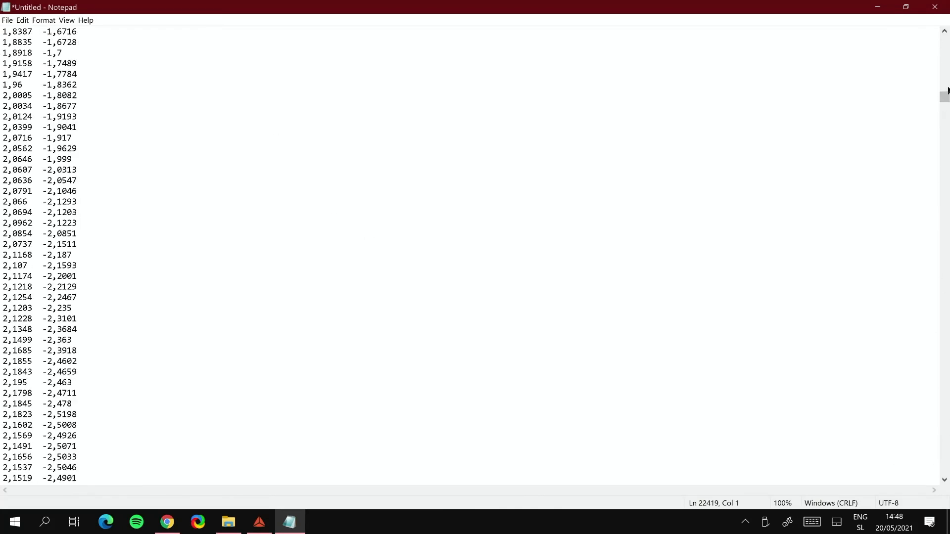
pyautogui.moveTo(947, 101); pyautogui.dragTo(944, 37)
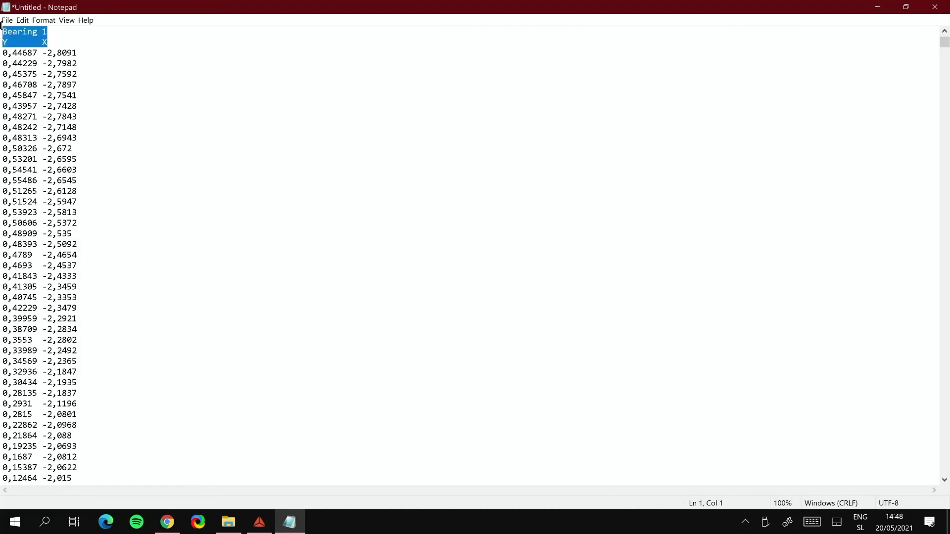
pyautogui.press('Delete')
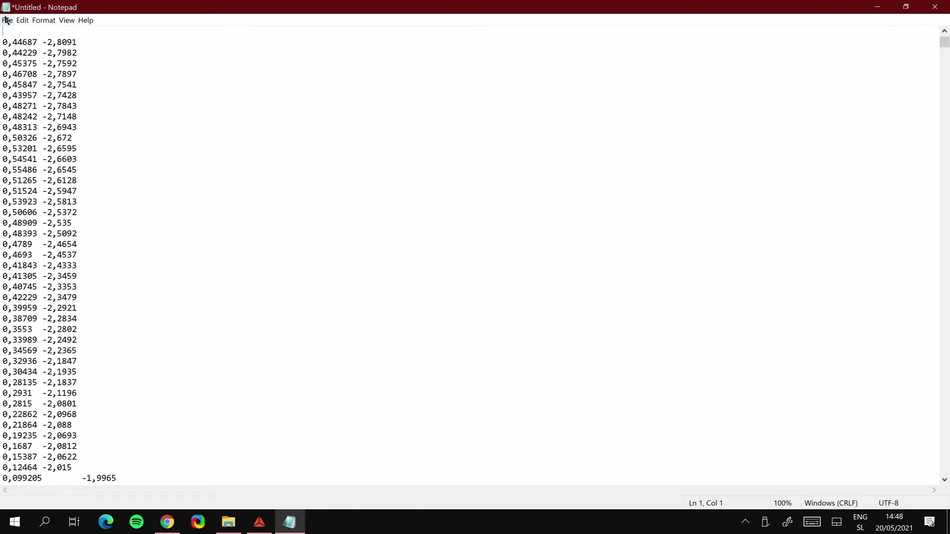
pyautogui.press('BackSpace')
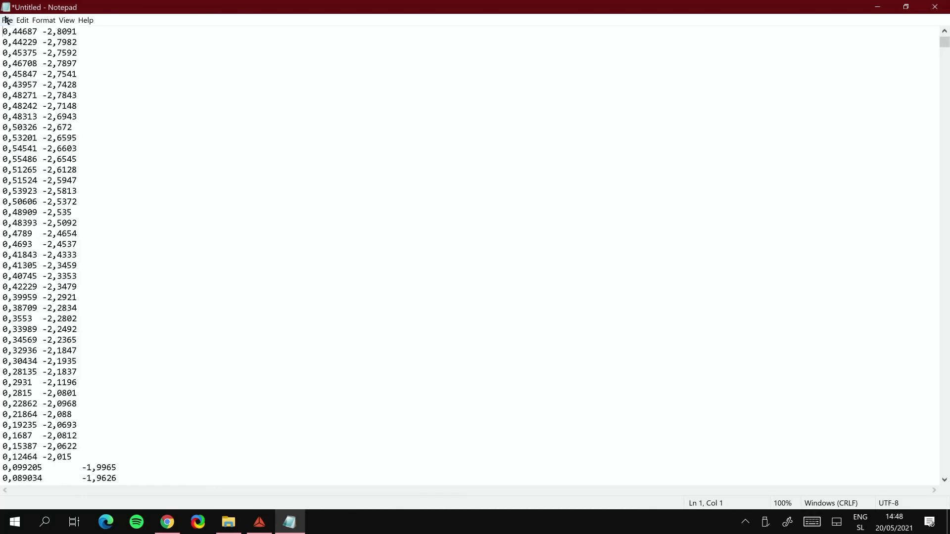
# Save the data to the Desktop as the text file runout demo.txt and return to DewesoftX
pyautogui.click(6, 20)
pyautogui.click(32, 67)
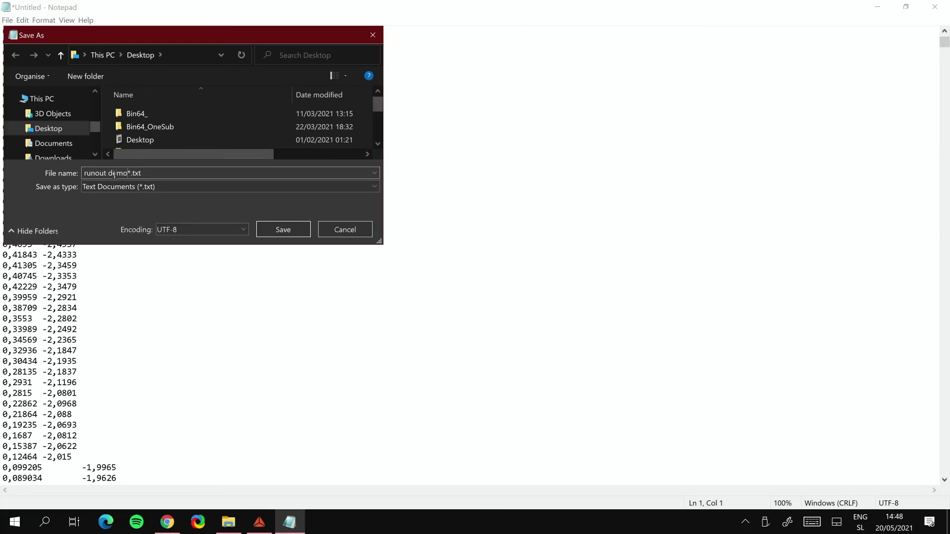
pyautogui.click(294, 234)
pyautogui.click(275, 227)
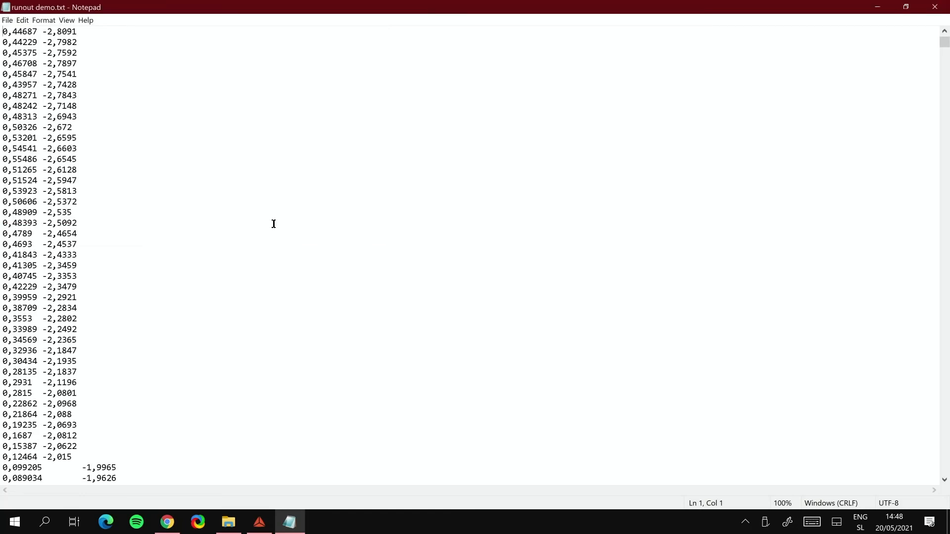
pyautogui.click(877, 7)
# Import runout demo.txt from the Desktop into Bearing 1's Reference orbit table and accept the bearing setup
pyautogui.click(192, 26)
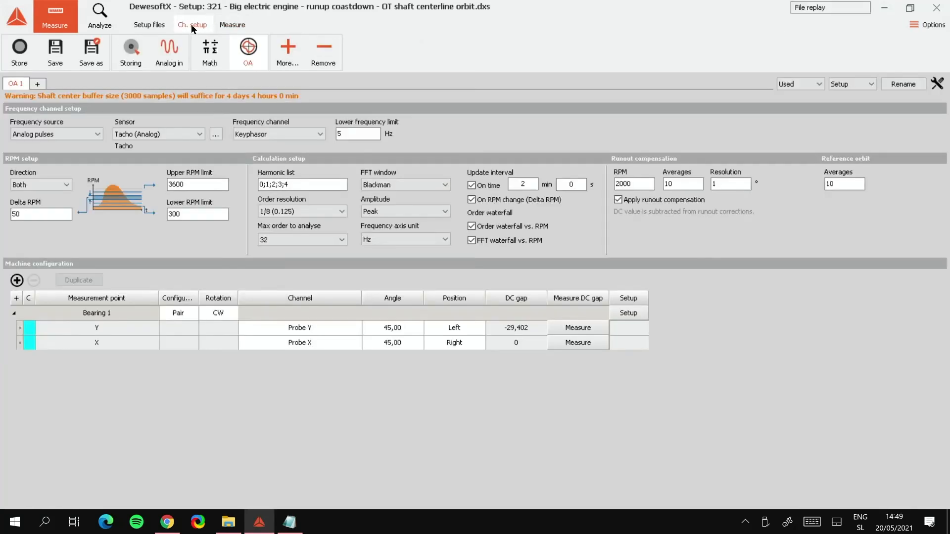
pyautogui.click(643, 318)
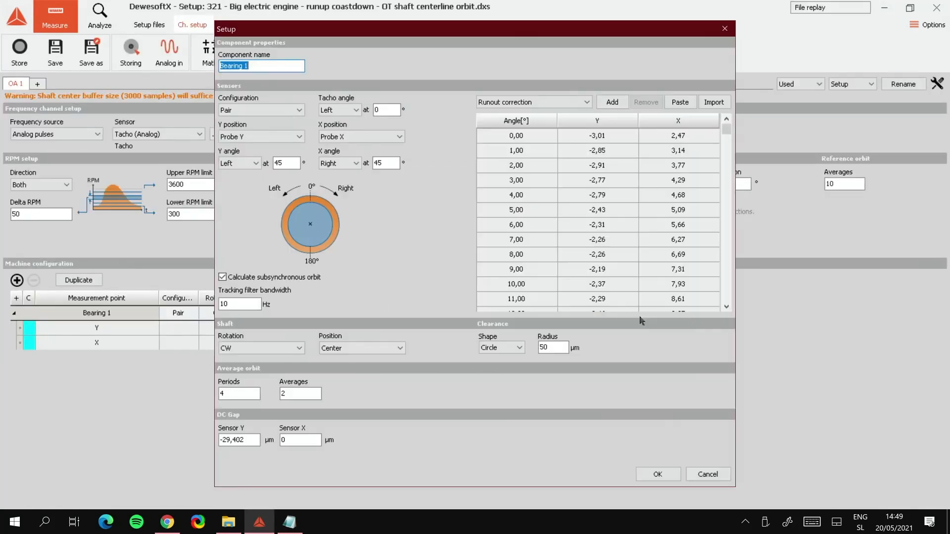
pyautogui.click(584, 102)
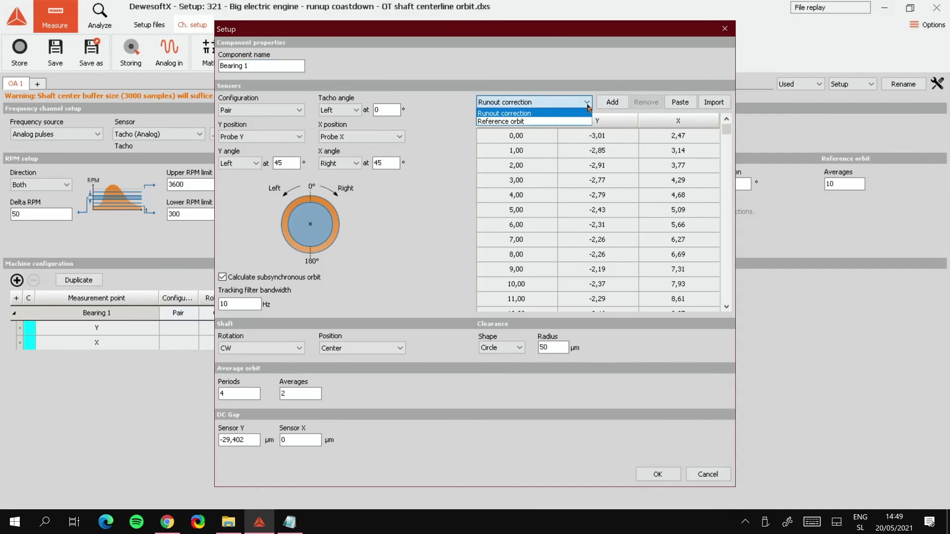
pyautogui.click(539, 122)
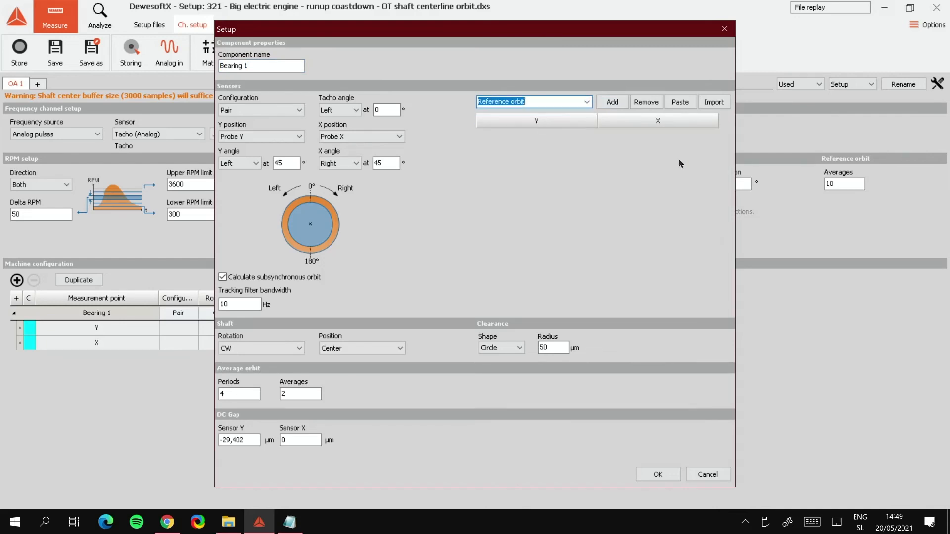
pyautogui.click(714, 103)
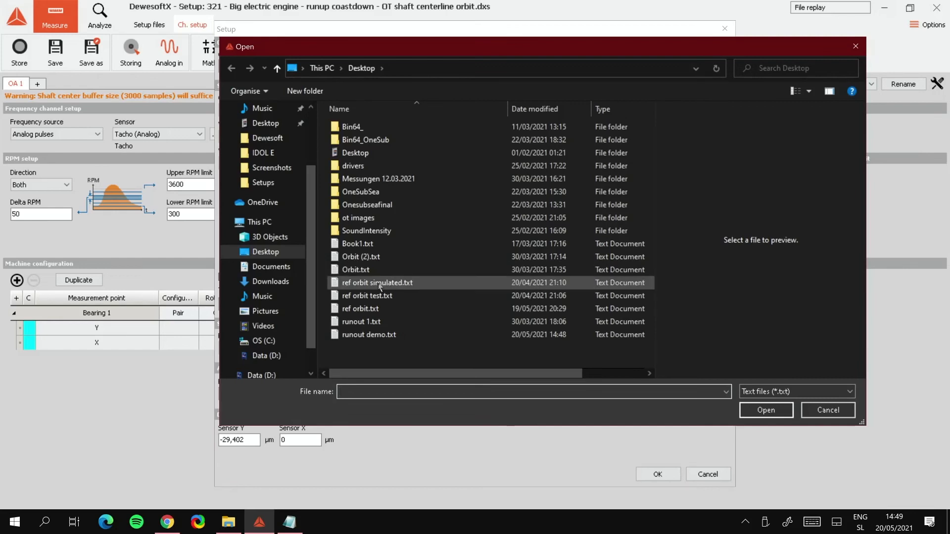
pyautogui.click(376, 335)
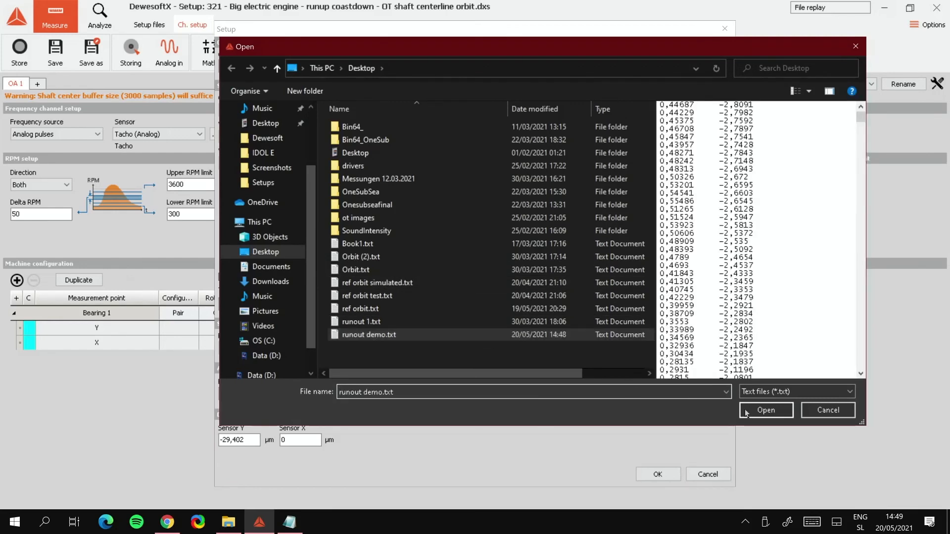
pyautogui.click(774, 411)
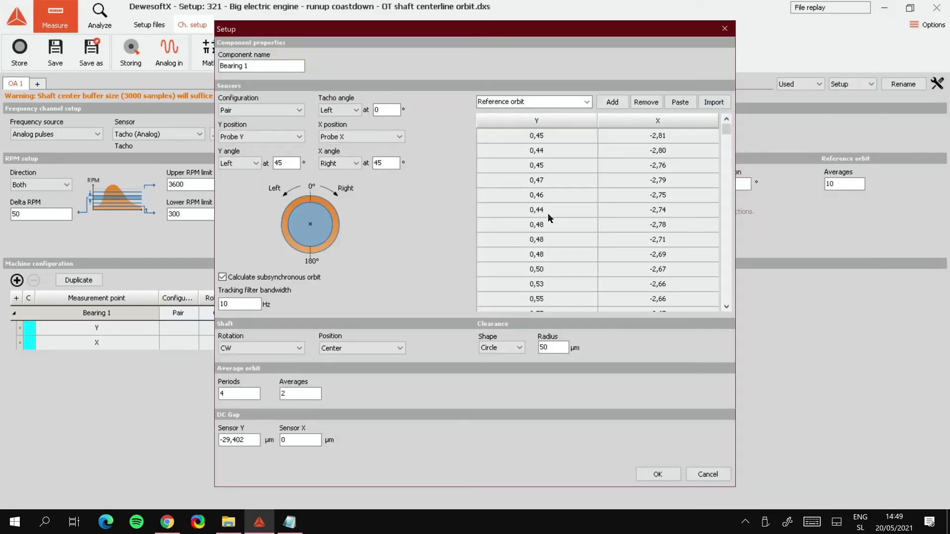
pyautogui.click(650, 478)
# Start the measurement, open the Bearing 1 display of OA 1, and select the orbit plot showing Orbit H1 to H4
pyautogui.click(239, 25)
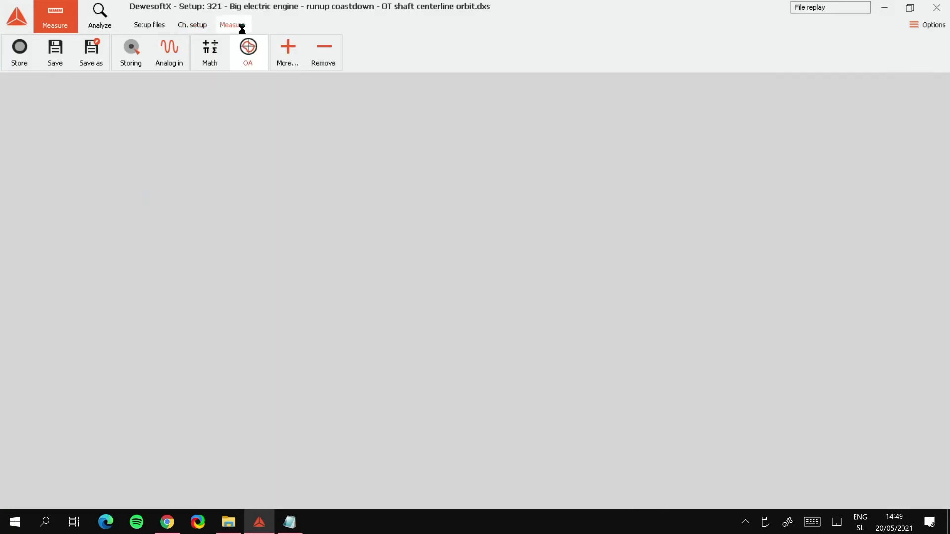
pyautogui.click(367, 55)
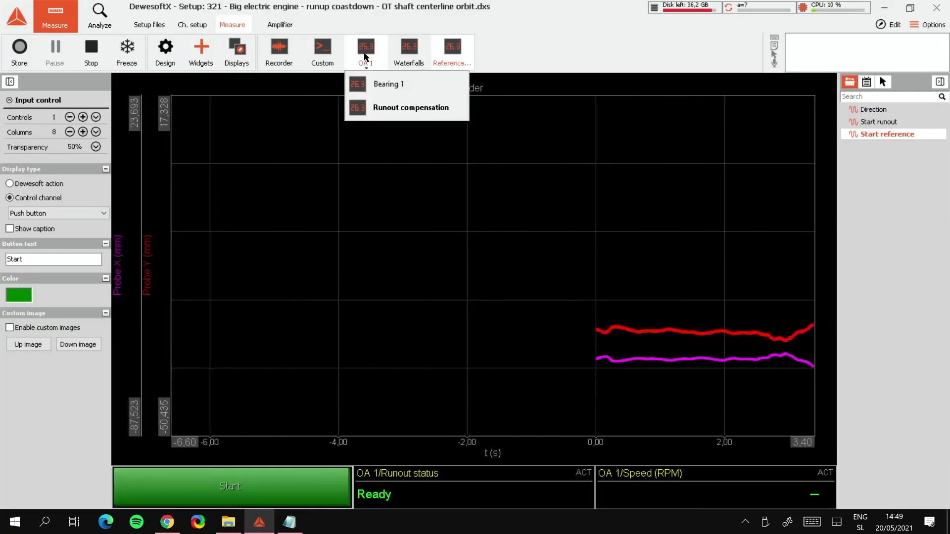
pyautogui.click(381, 80)
pyautogui.click(163, 245)
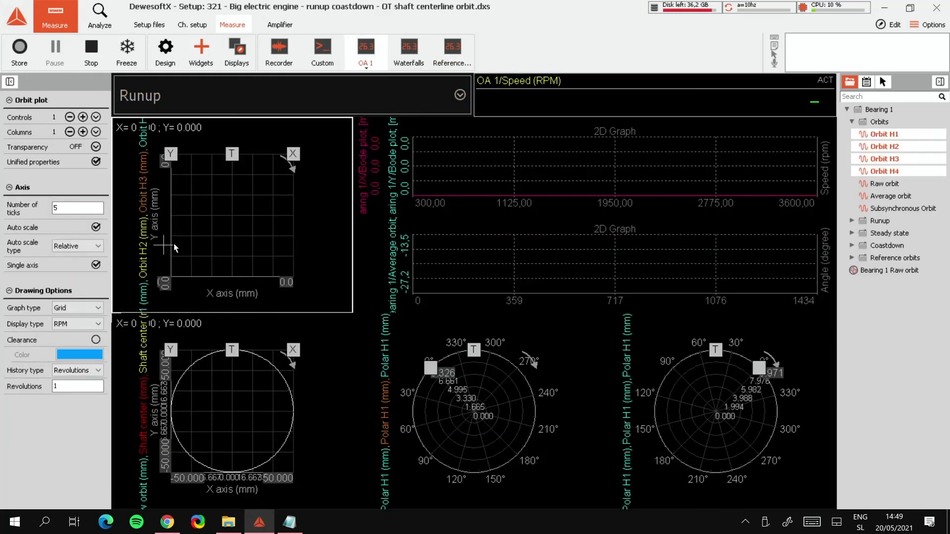
# Remove the Orbit H1, H2, H3 and H4 channels from the selected orbit plot
pyautogui.click(882, 134)
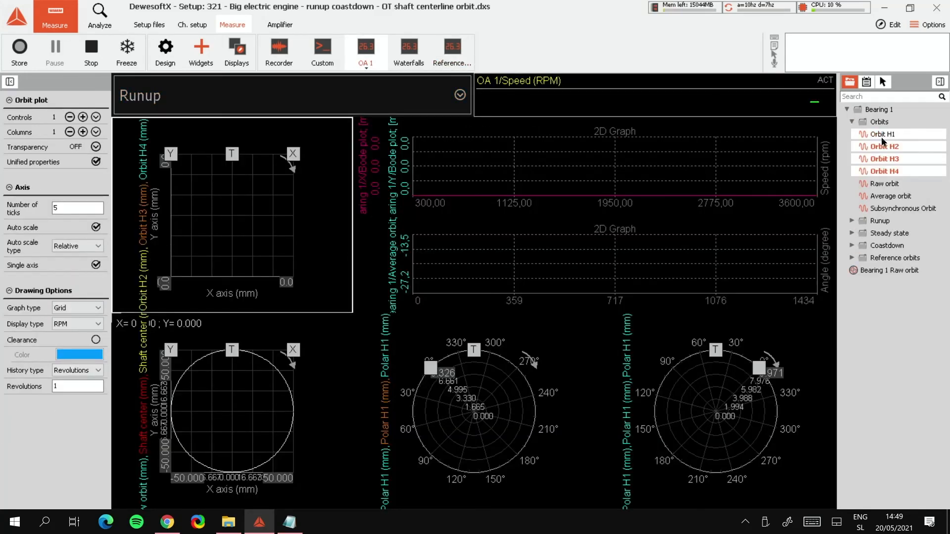
pyautogui.click(883, 147)
pyautogui.click(885, 159)
pyautogui.click(884, 171)
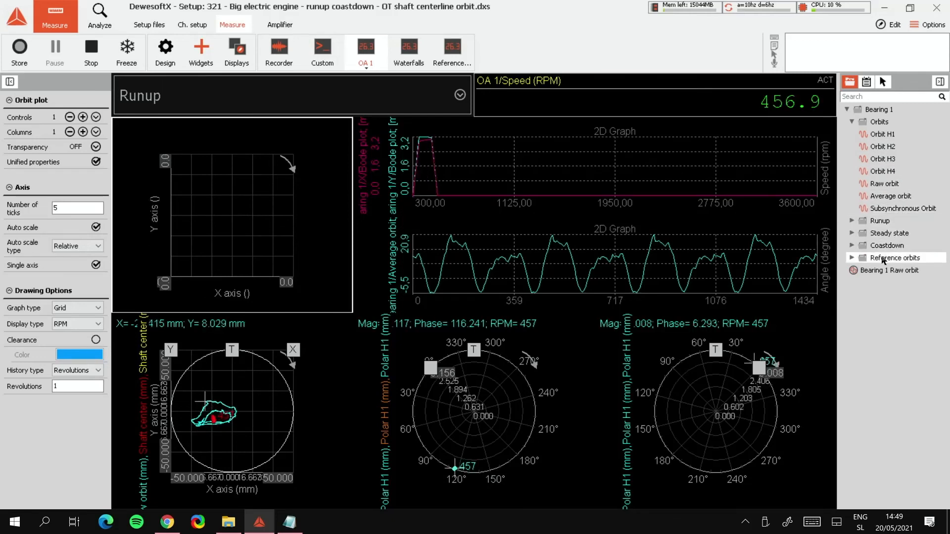
# Show Bearing 1's Reference orbit channel in the cleared orbit plot and remove it again
pyautogui.click(853, 258)
pyautogui.click(880, 272)
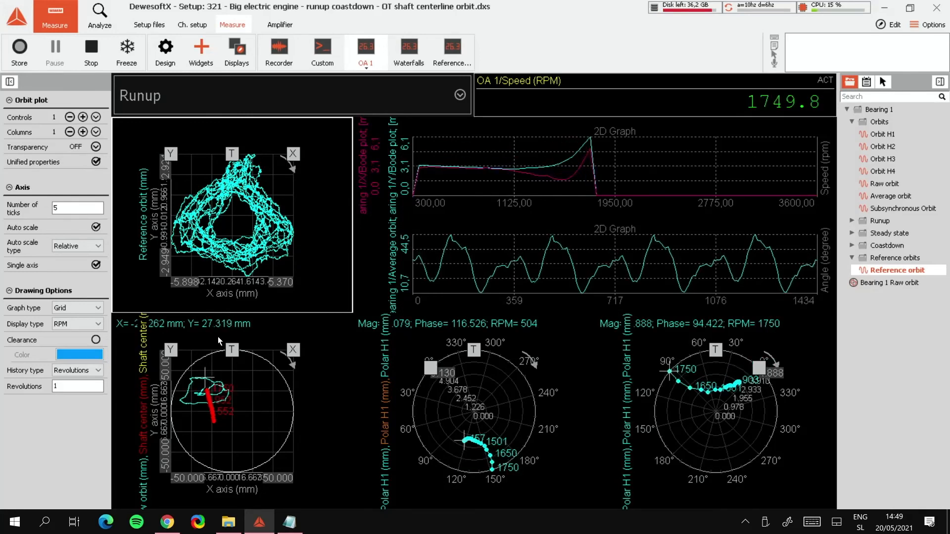
pyautogui.click(889, 272)
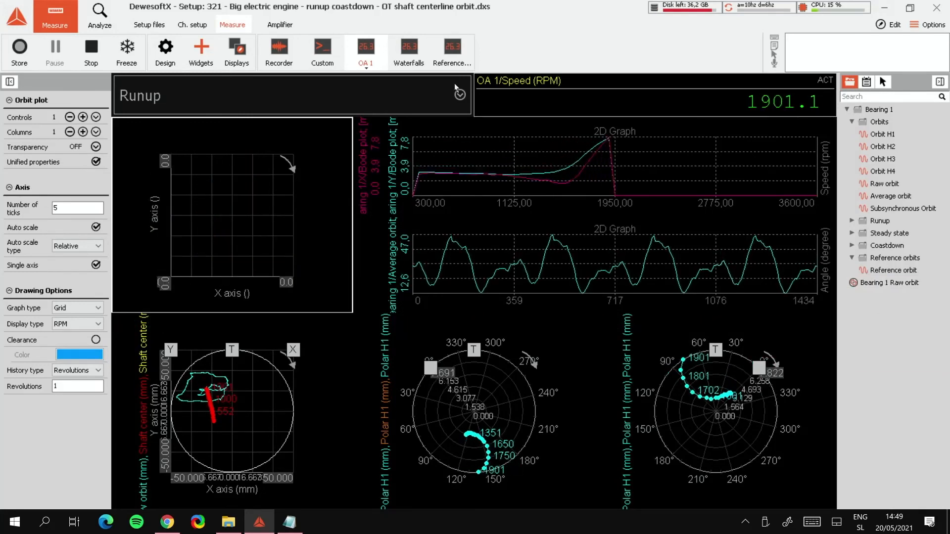
# On the Waterfalls display, assign the Y Order FFT to the upper-left graph and the X Order FFT to the upper-right graph
pyautogui.click(410, 49)
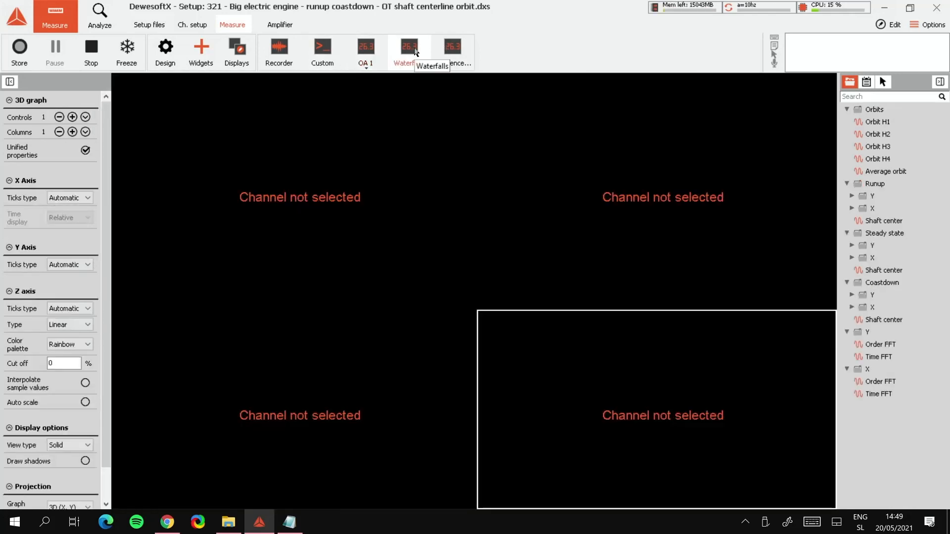
pyautogui.click(160, 182)
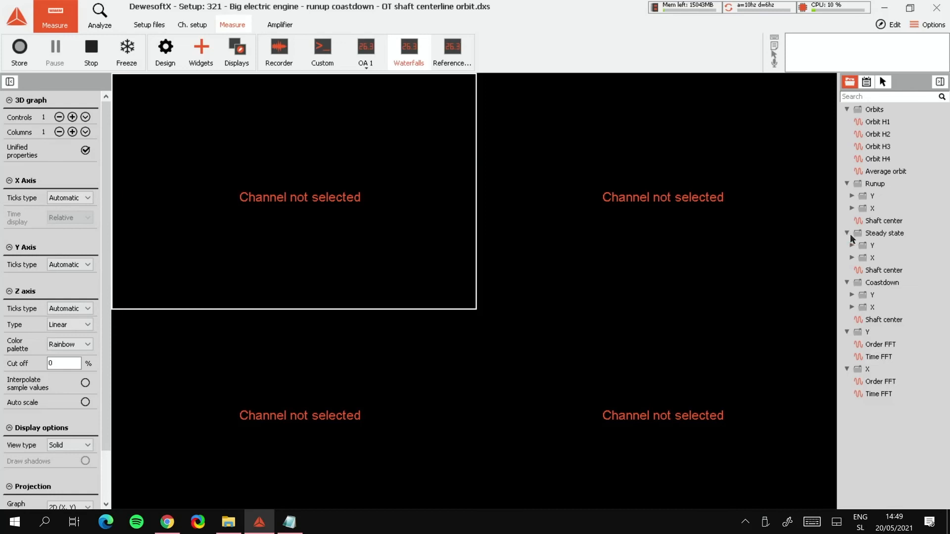
pyautogui.click(628, 187)
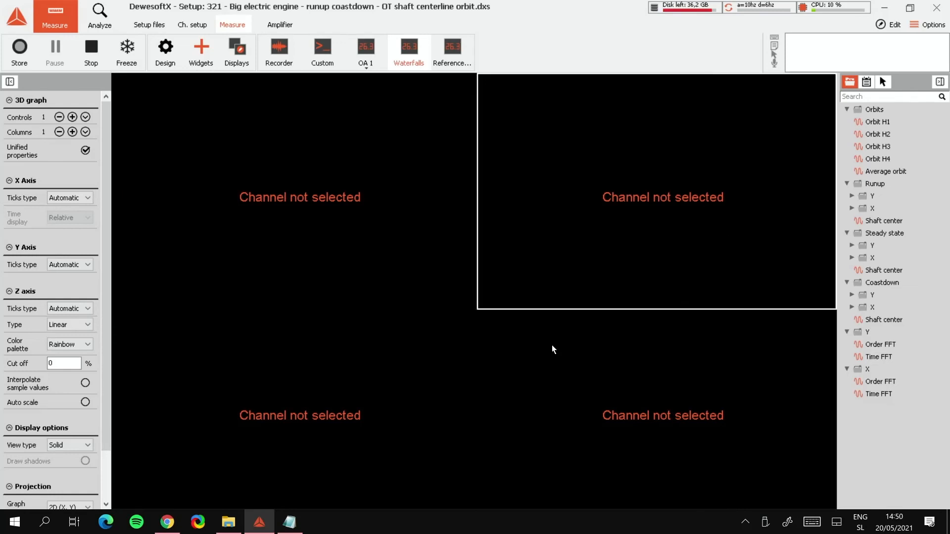
pyautogui.click(355, 421)
pyautogui.click(642, 421)
pyautogui.click(424, 244)
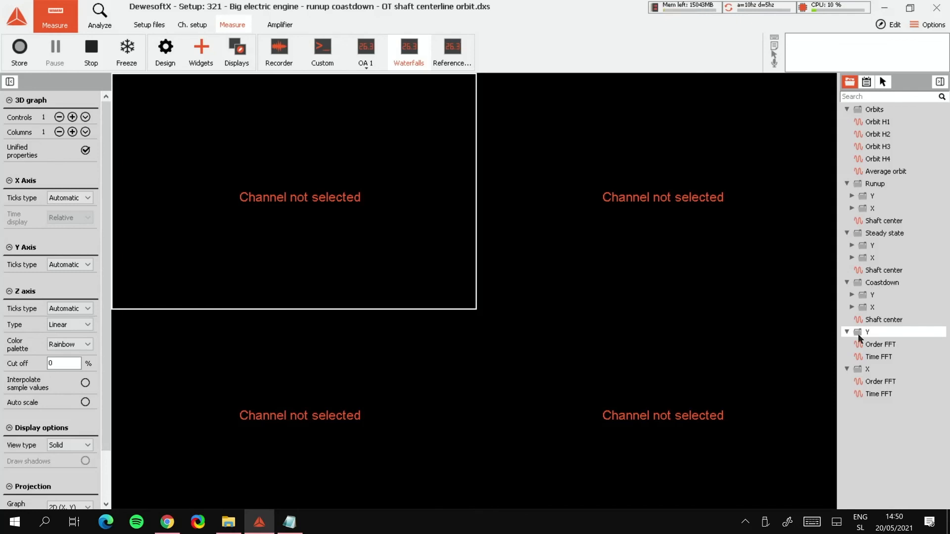
pyautogui.click(898, 342)
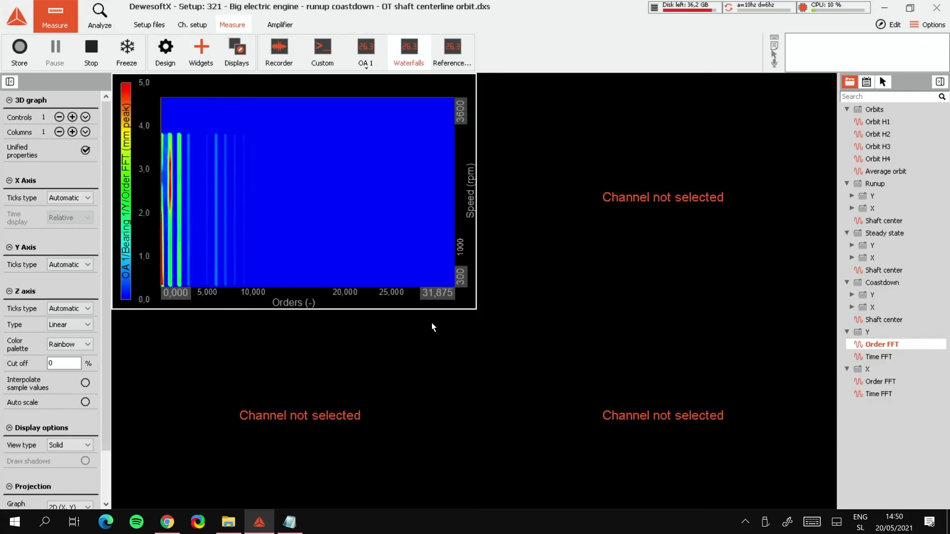
pyautogui.click(582, 245)
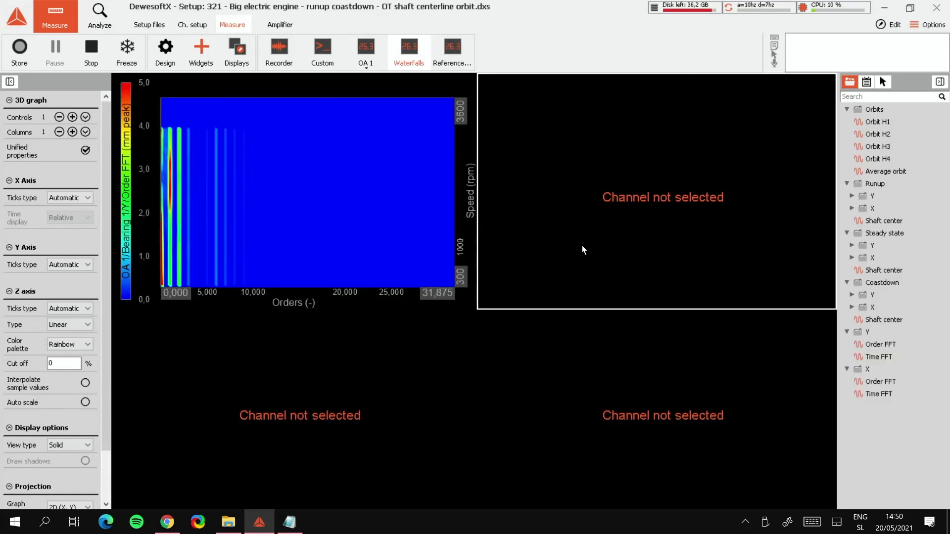
pyautogui.click(881, 383)
# Set the maximum of the Orders axis to 16 on both the X and Y Order FFT graphs
pyautogui.click(797, 293)
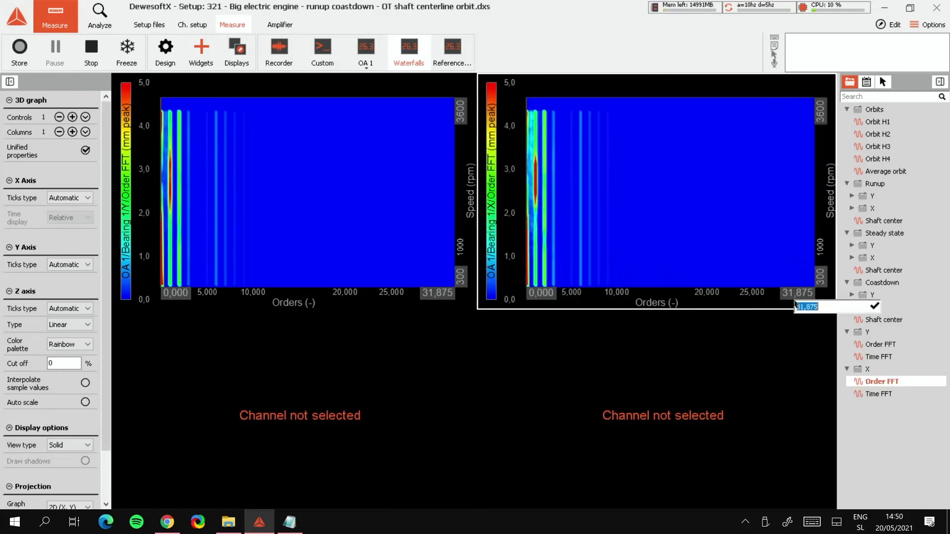
pyautogui.write('16')
pyautogui.press('Return')
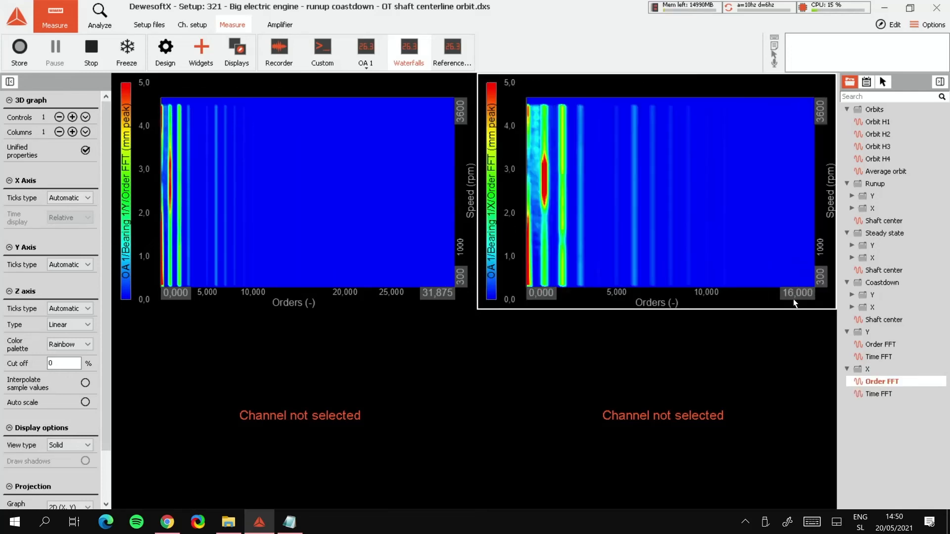
pyautogui.click(437, 292)
pyautogui.write('1')
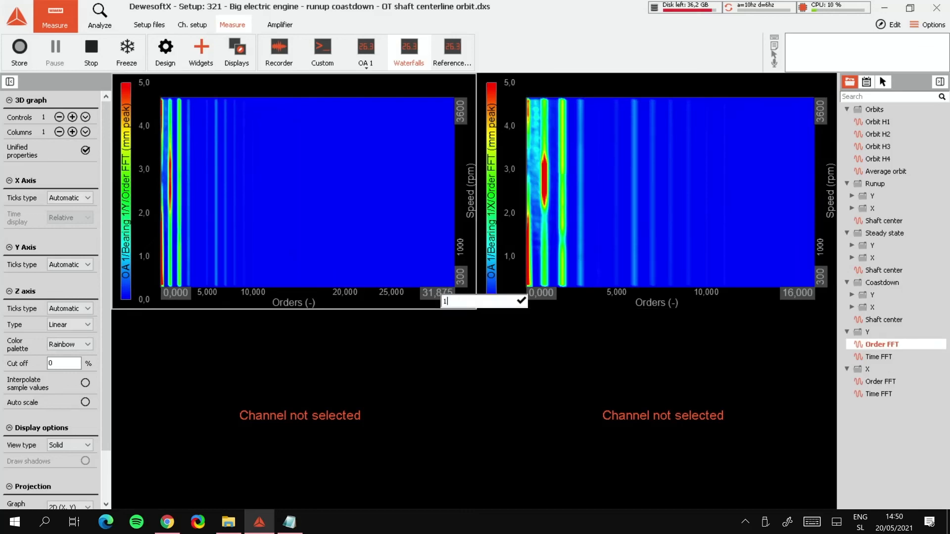
pyautogui.write('6')
pyautogui.press('Return')
# Assign the Y Time FFT to the lower-left 3D graph and the X Time FFT to the lower-right one
pyautogui.click(400, 411)
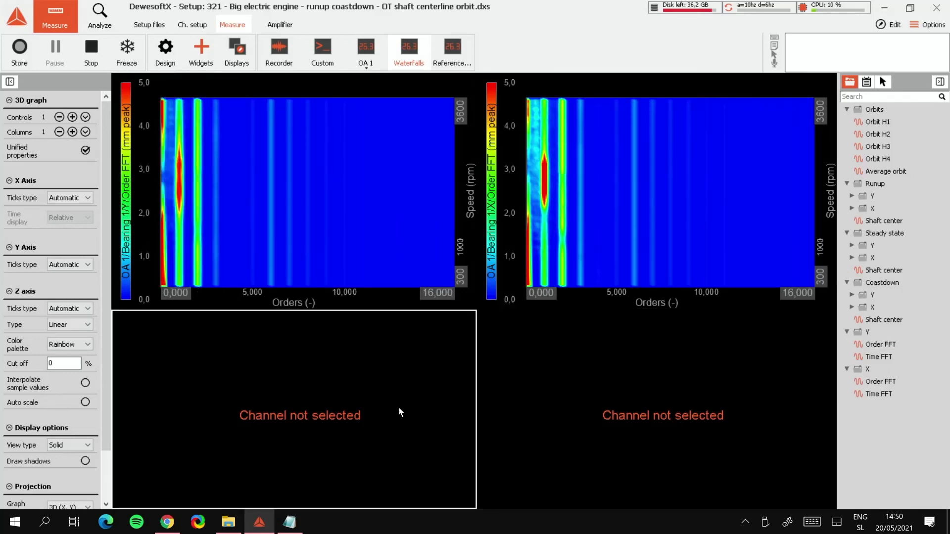
pyautogui.click(880, 357)
pyautogui.click(819, 412)
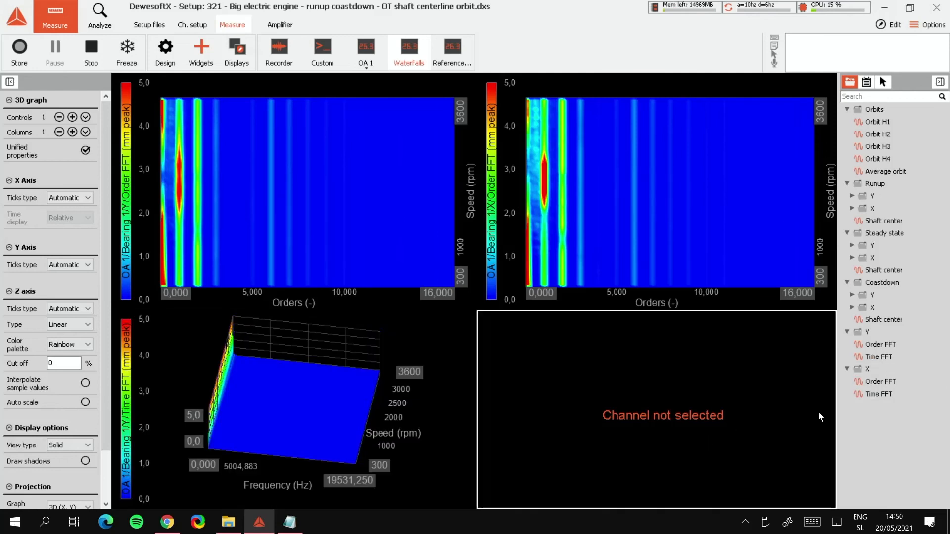
pyautogui.click(868, 395)
# Set the maximum of the Y Time FFT graph's frequency axis to 5000 Hz
pyautogui.click(342, 482)
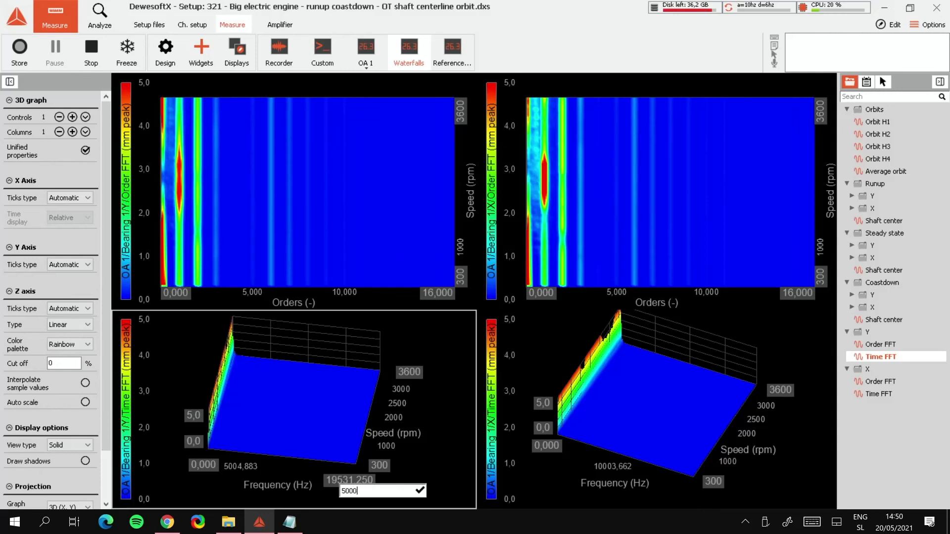
pyautogui.write('5000')
pyautogui.press('Return')
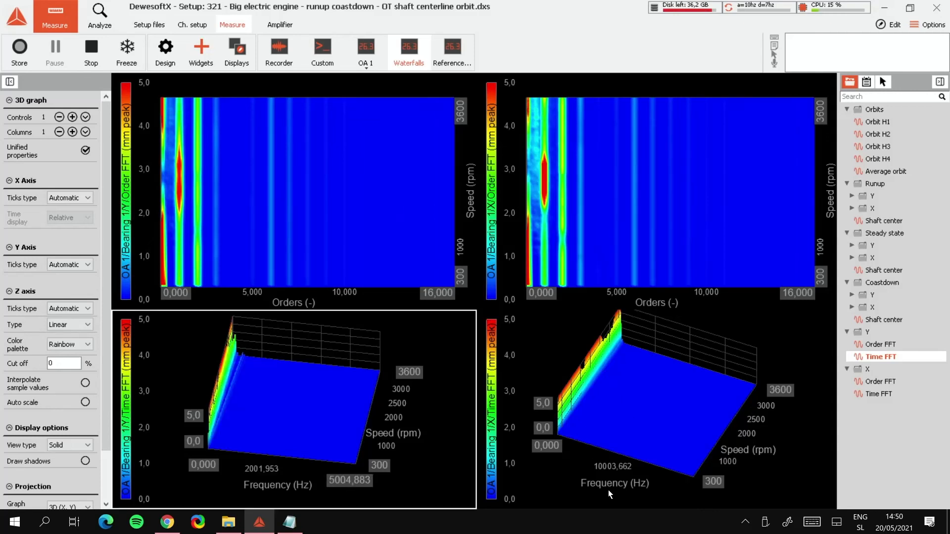
# Limit the frequency axes of the X and Y Time FFT graphs to about 500 Hz
pyautogui.click(686, 482)
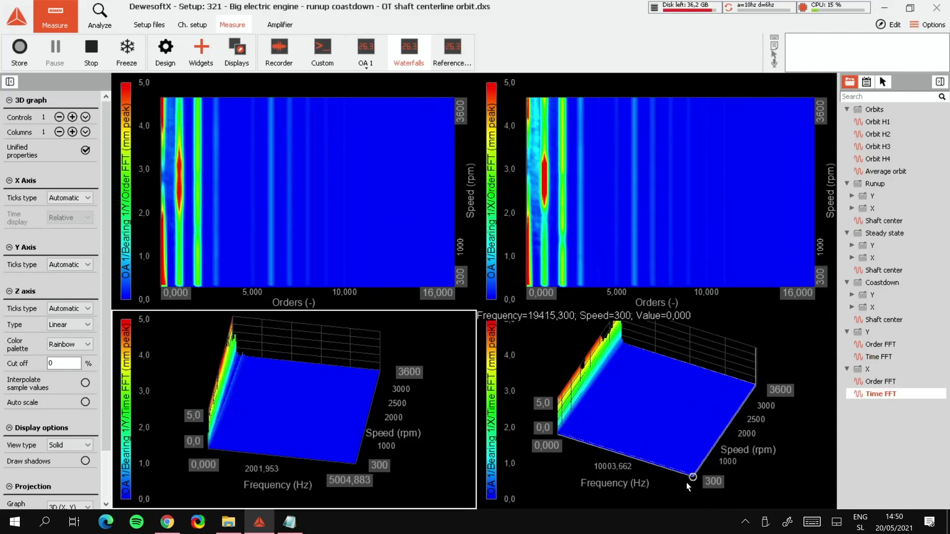
pyautogui.click(684, 495)
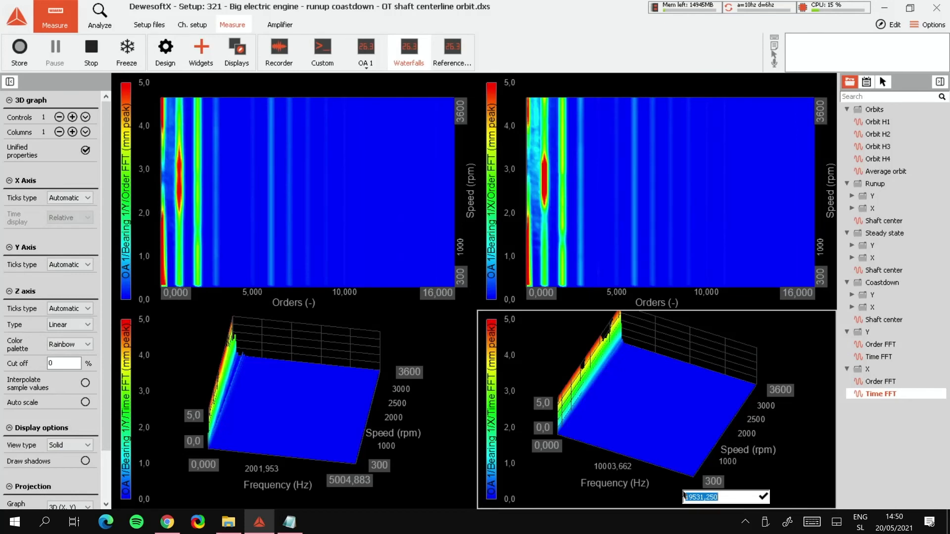
pyautogui.press('Return')
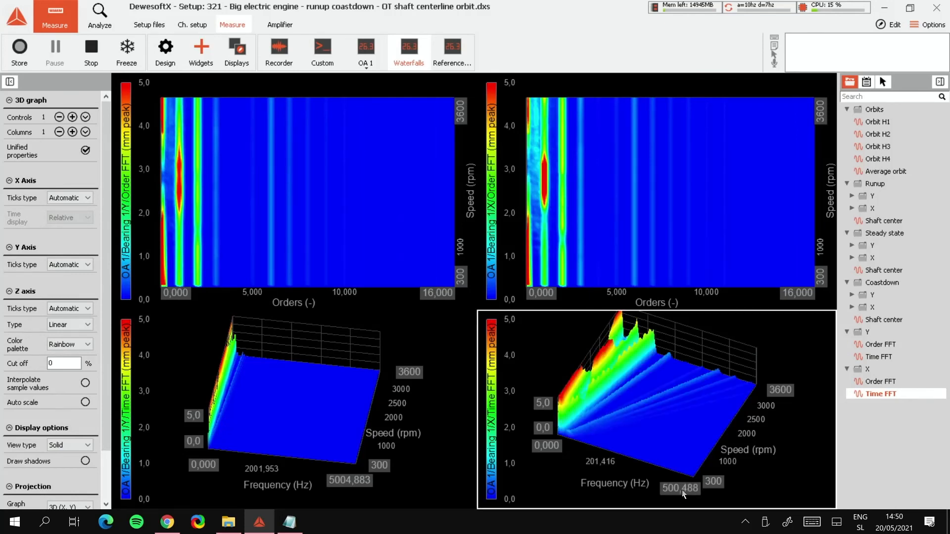
pyautogui.click(340, 487)
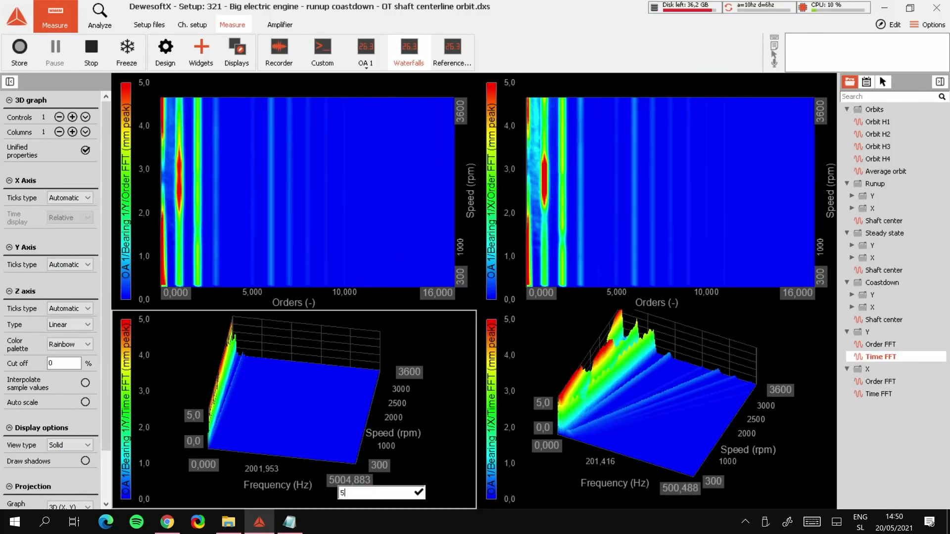
pyautogui.press('Return')
# Rotate the Y and X Time FFT waterfalls to matching raised diagonal views
pyautogui.moveTo(286, 416); pyautogui.dragTo(193, 381)
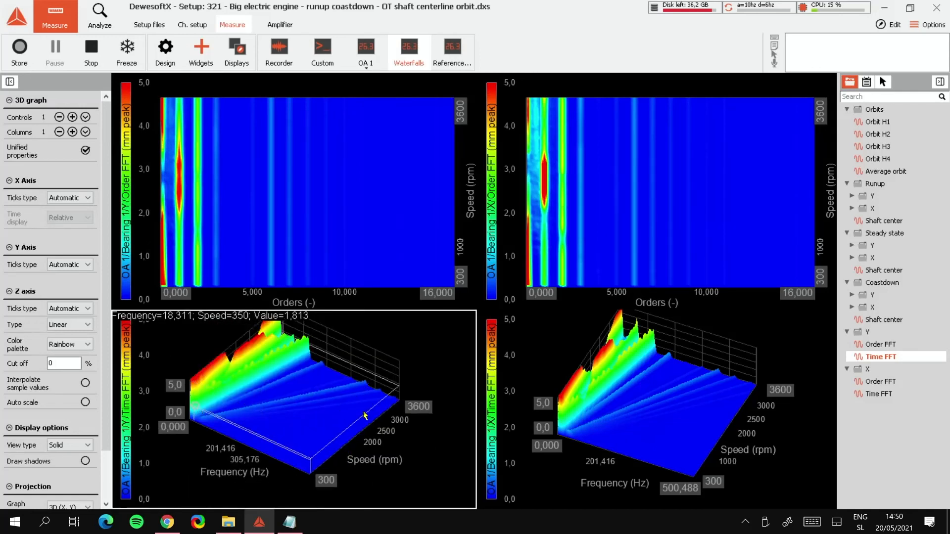
pyautogui.moveTo(633, 410); pyautogui.dragTo(577, 476)
pyautogui.moveTo(386, 446); pyautogui.dragTo(256, 436)
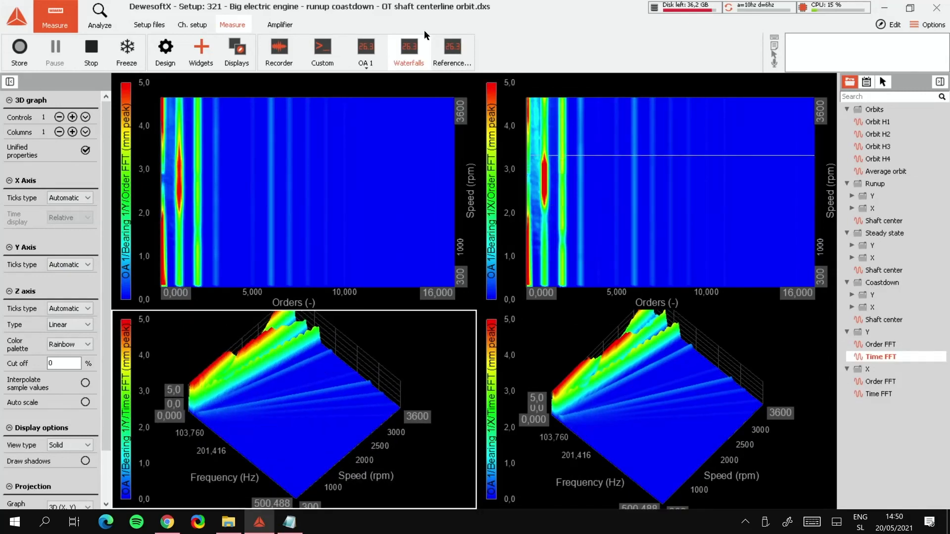
# Open the Reference display with the recorder and runout status, and minimize DewesoftX to return to the browser meeting
pyautogui.click(451, 53)
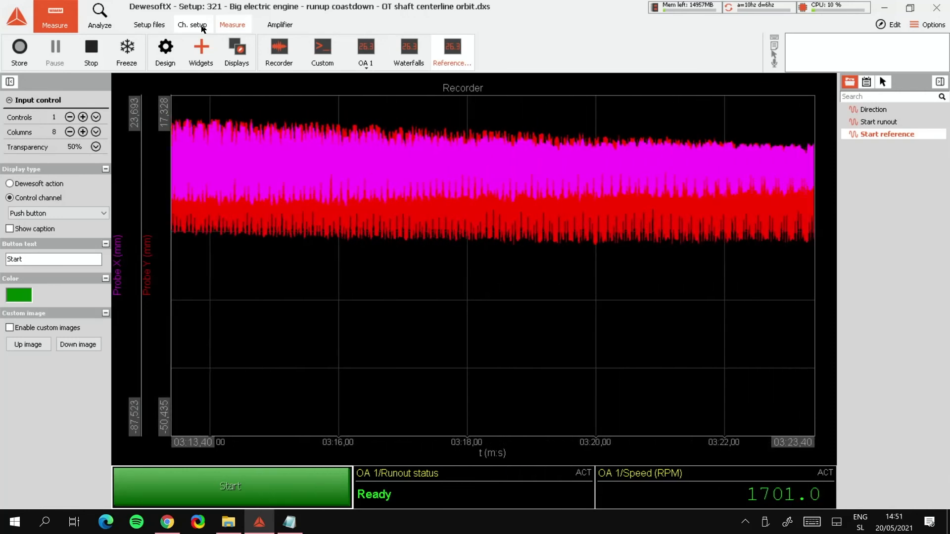
pyautogui.click(889, 8)
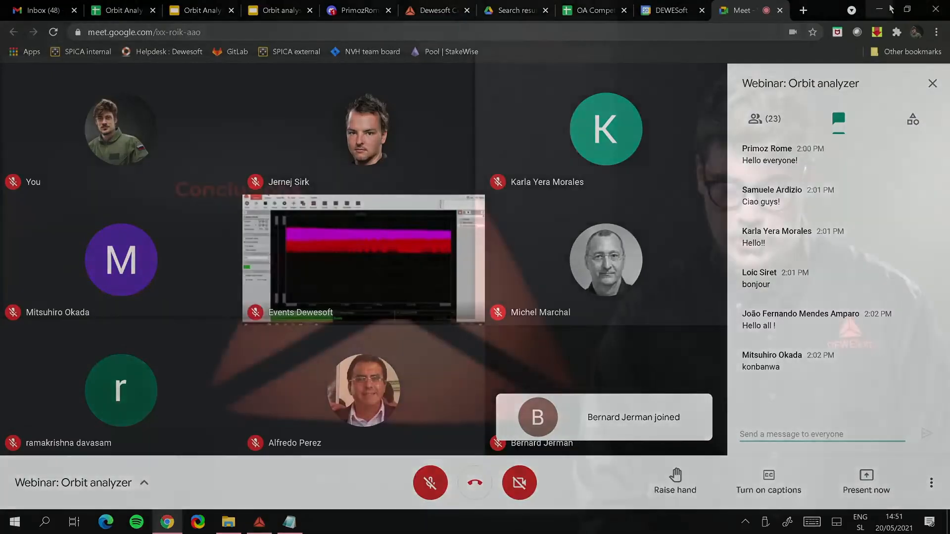